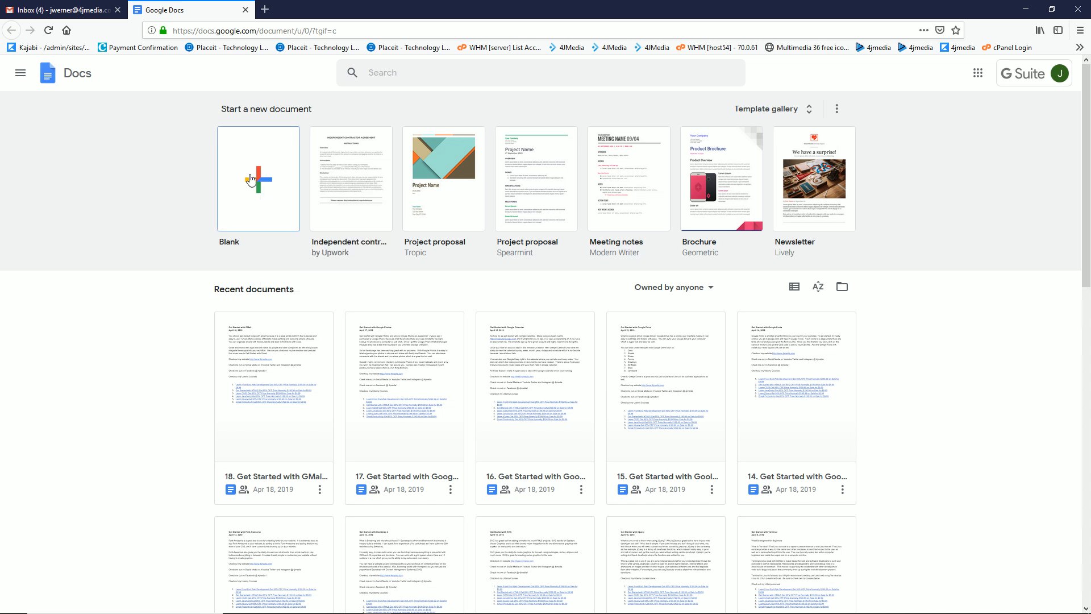
- Create a blank document, view its file commands and go back to the Docs home page
left_click(246, 174)
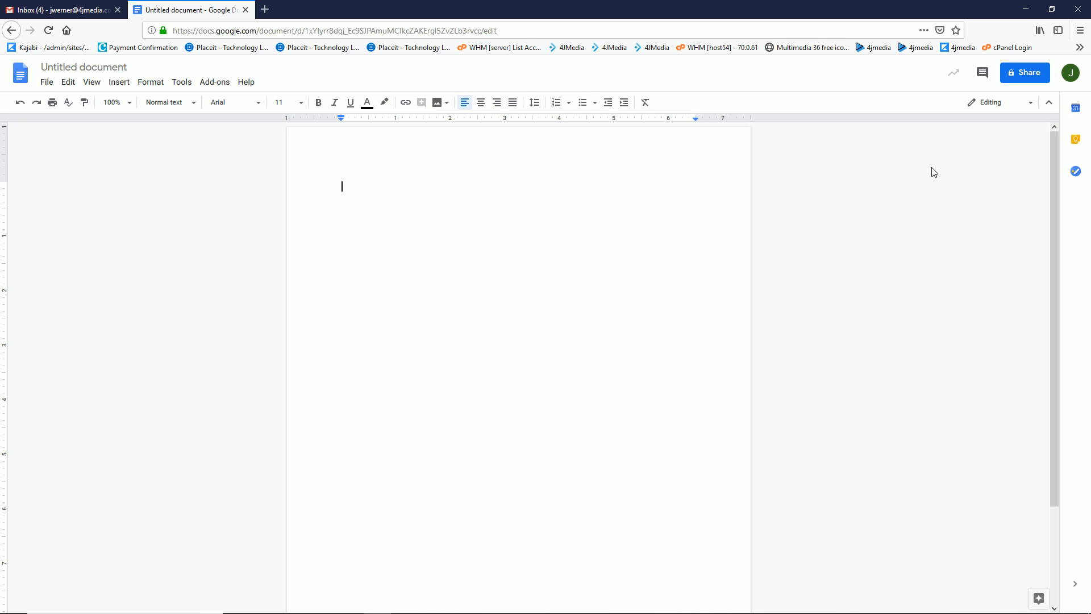
left_click(47, 83)
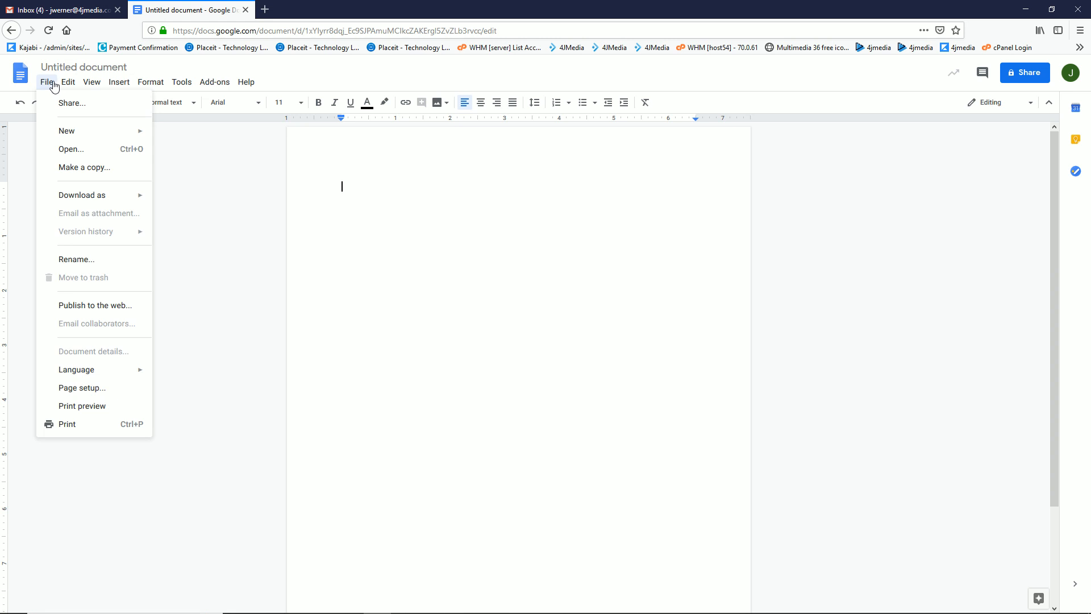
left_click(54, 86)
left_click(21, 75)
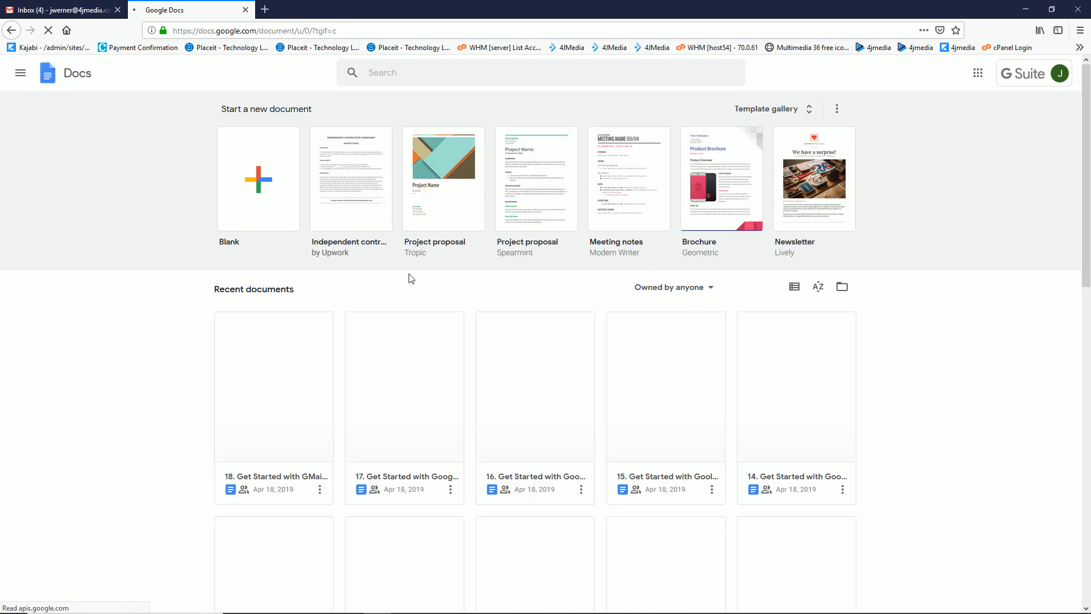
- Look through the list of recent documents on the Docs home page
scroll(210, 331, "down", 6)
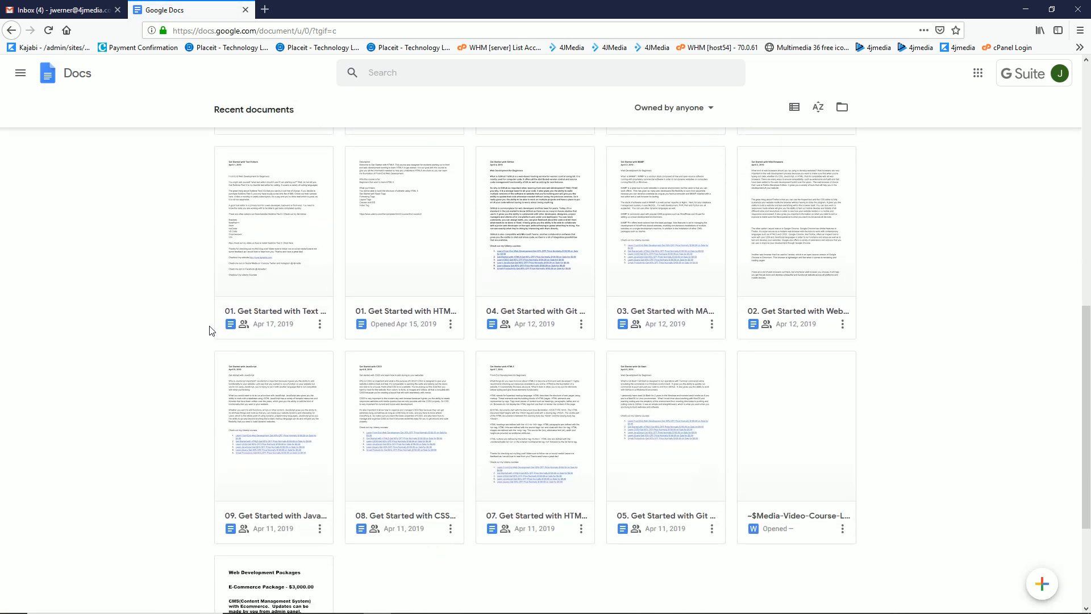
scroll(210, 332, "down", 3)
scroll(210, 332, "up", 2)
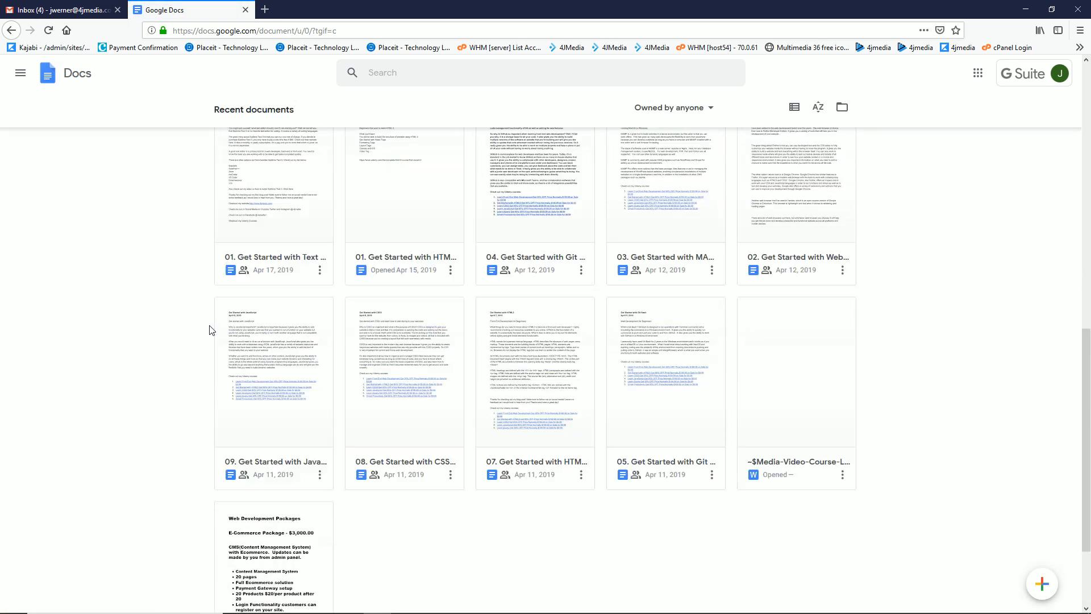
scroll(210, 332, "up", 15)
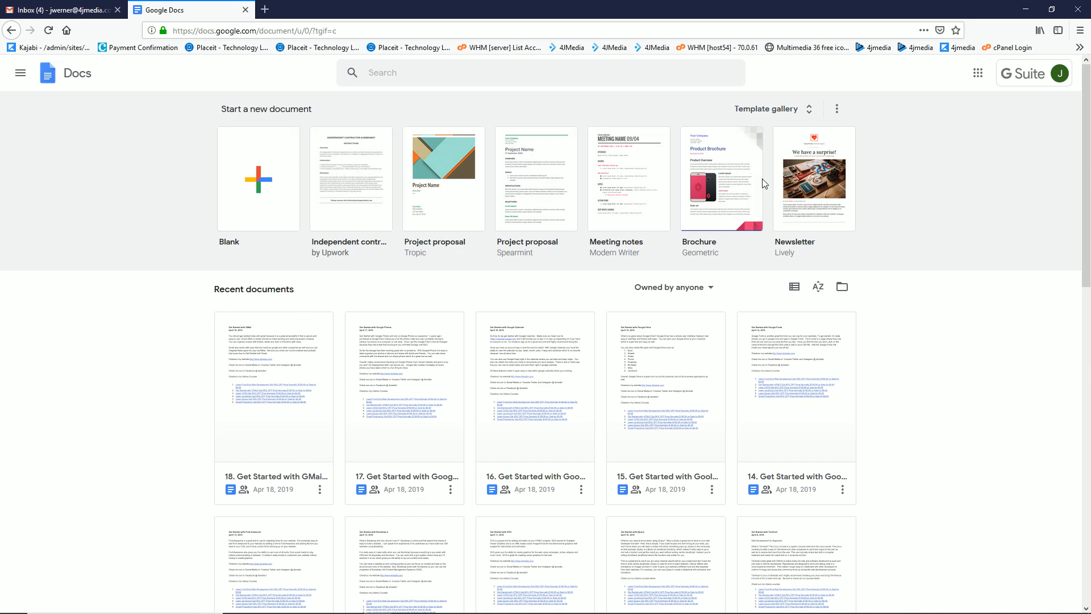
- Create a document from the Geometric Brochure template in the template gallery's Work section
left_click(797, 118)
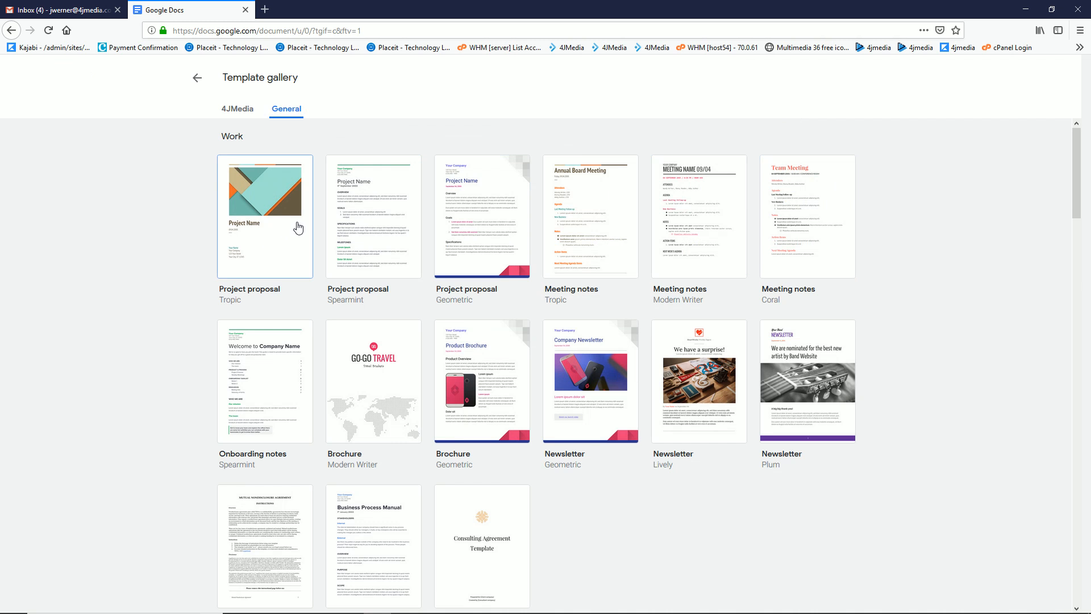
scroll(421, 230, "down", 3)
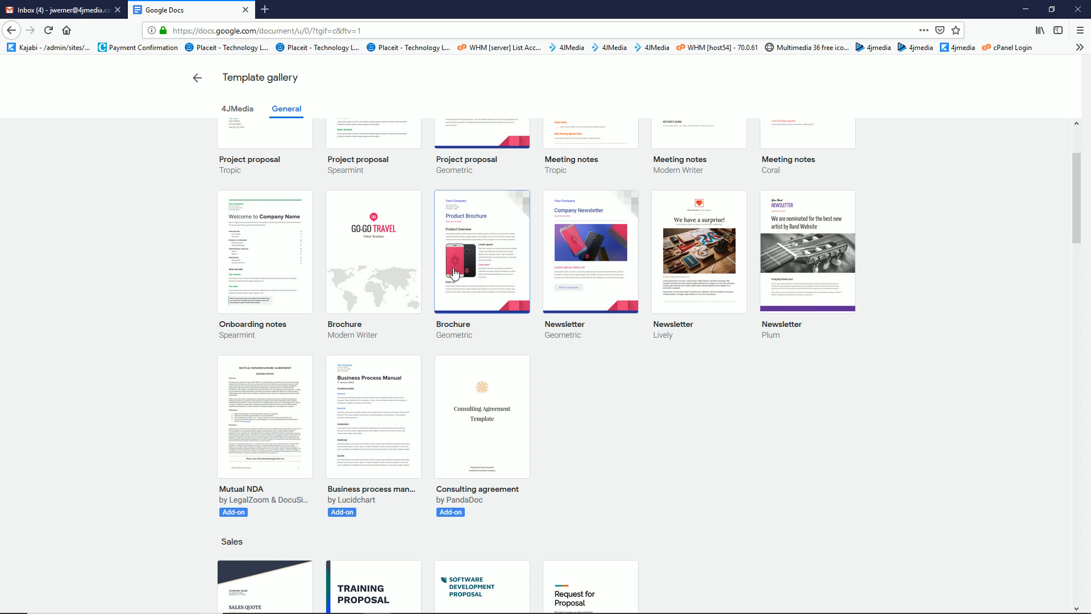
right_click(479, 257)
key("Escape")
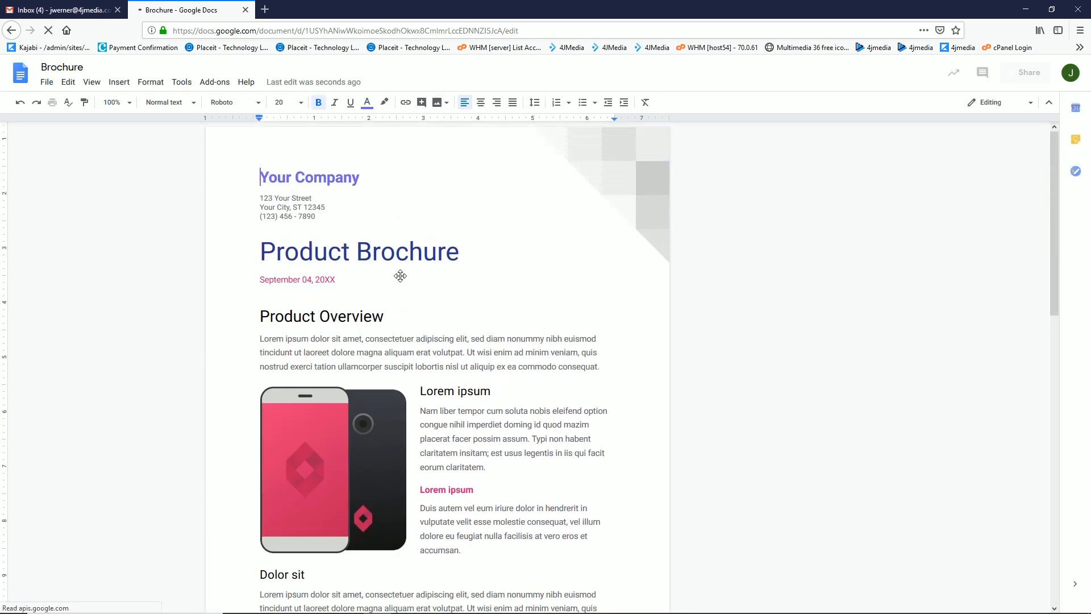
- Look through both pages of the brochure and go back to the Docs home page
scroll(401, 276, "down", 10)
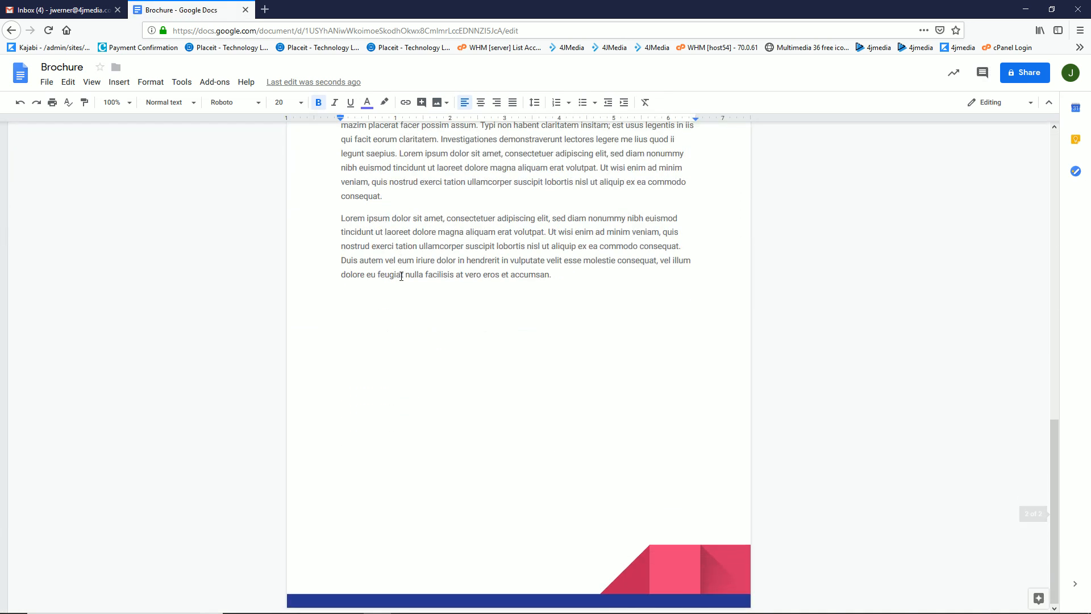
scroll(402, 276, "up", 4)
scroll(401, 276, "up", 20)
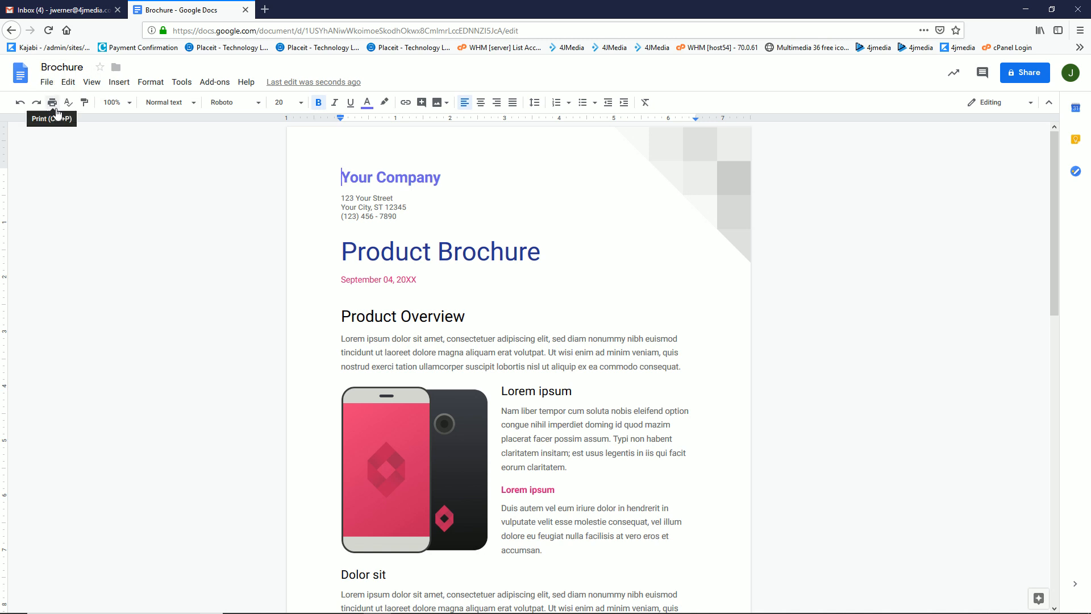
scroll(599, 264, "down", 10)
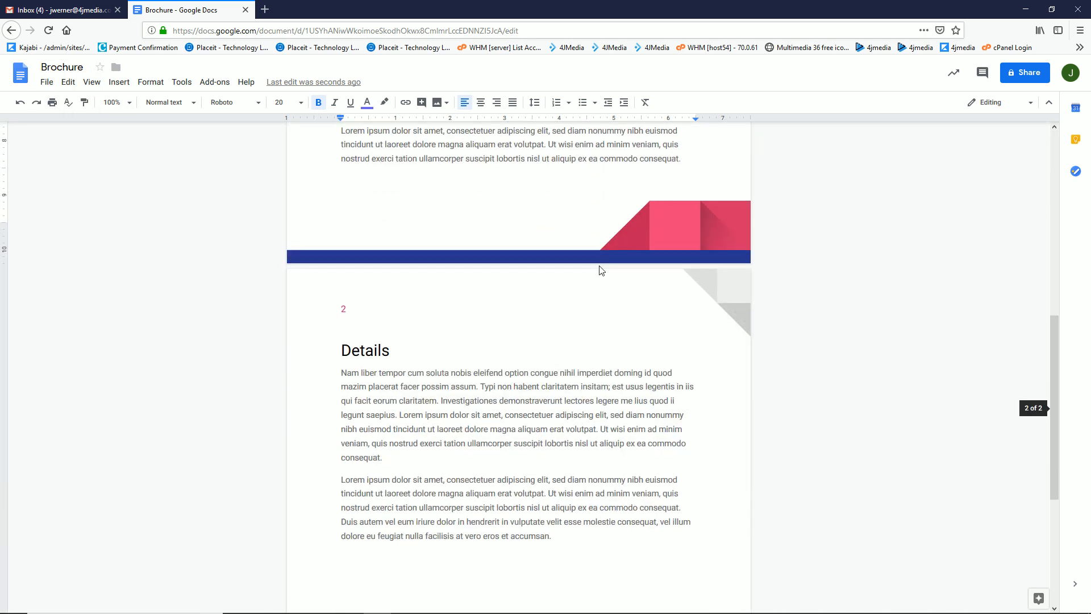
scroll(599, 267, "up", 9)
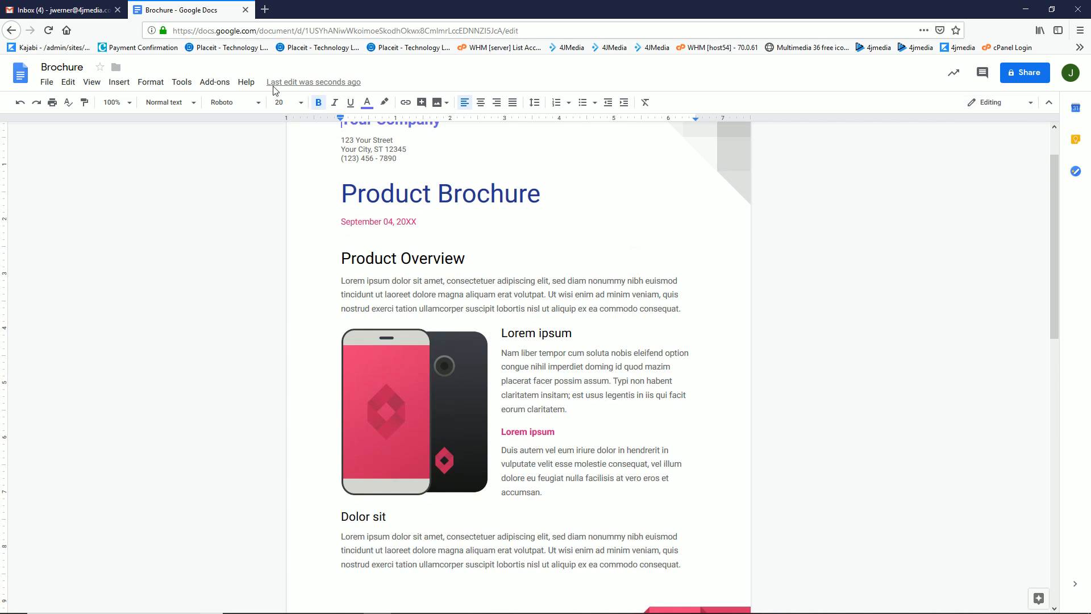
left_click(23, 78)
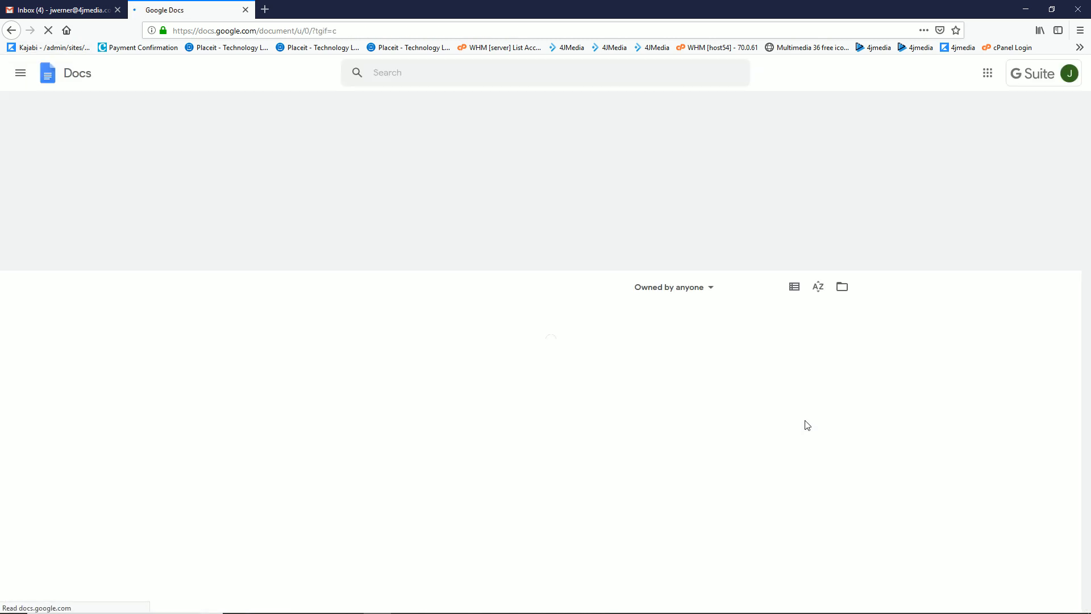
- Browse the files in My Drive's "01. Blog" folder as a list in the file picker, closing it without opening any
left_click(843, 288)
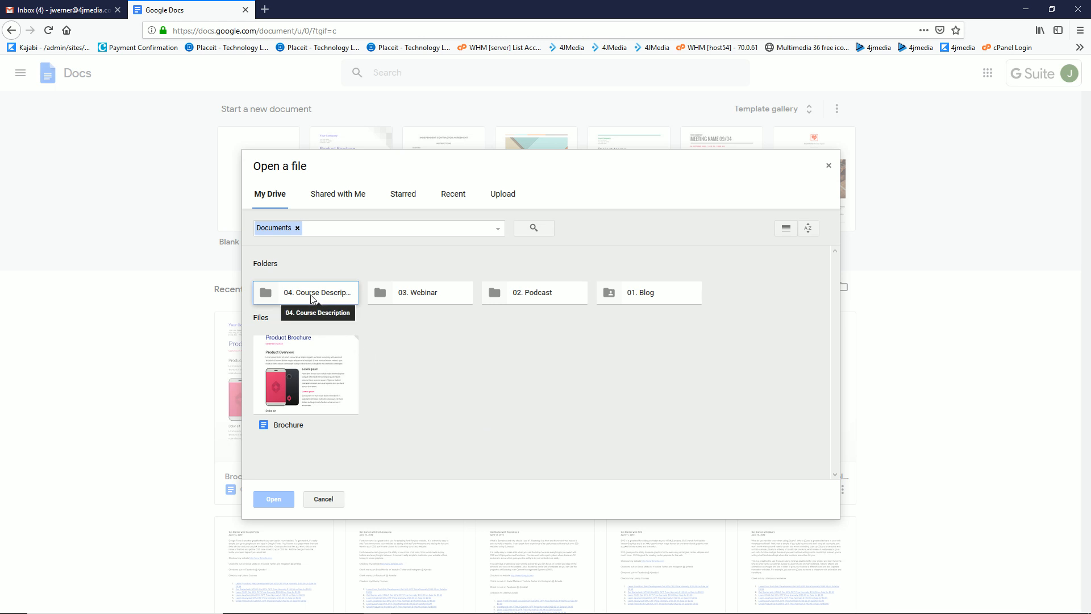
double_click(663, 290)
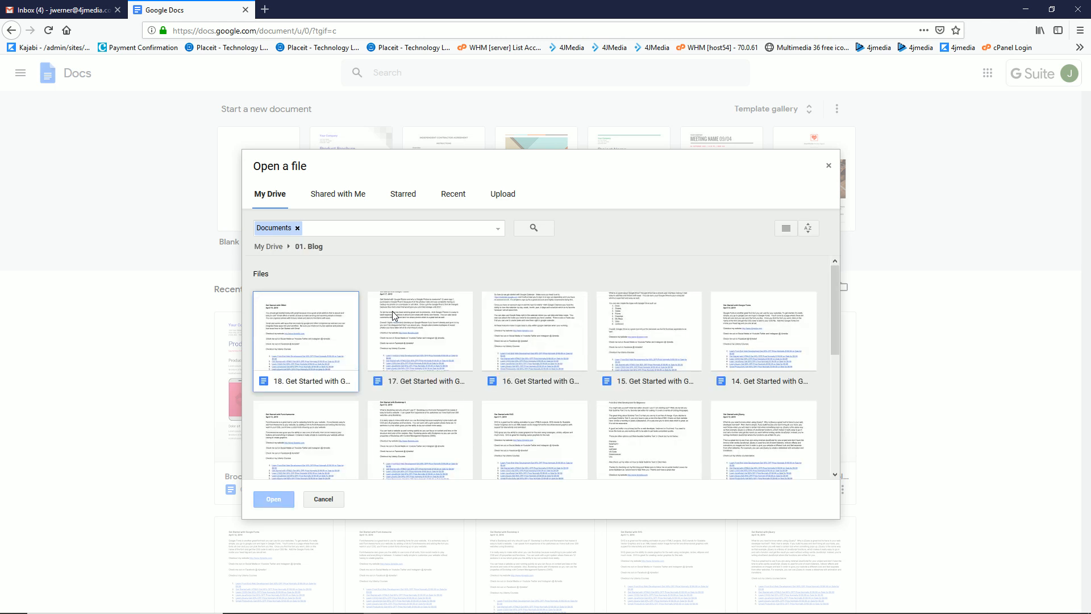
left_click(786, 230)
scroll(366, 398, "down", 1)
scroll(367, 398, "down", 5)
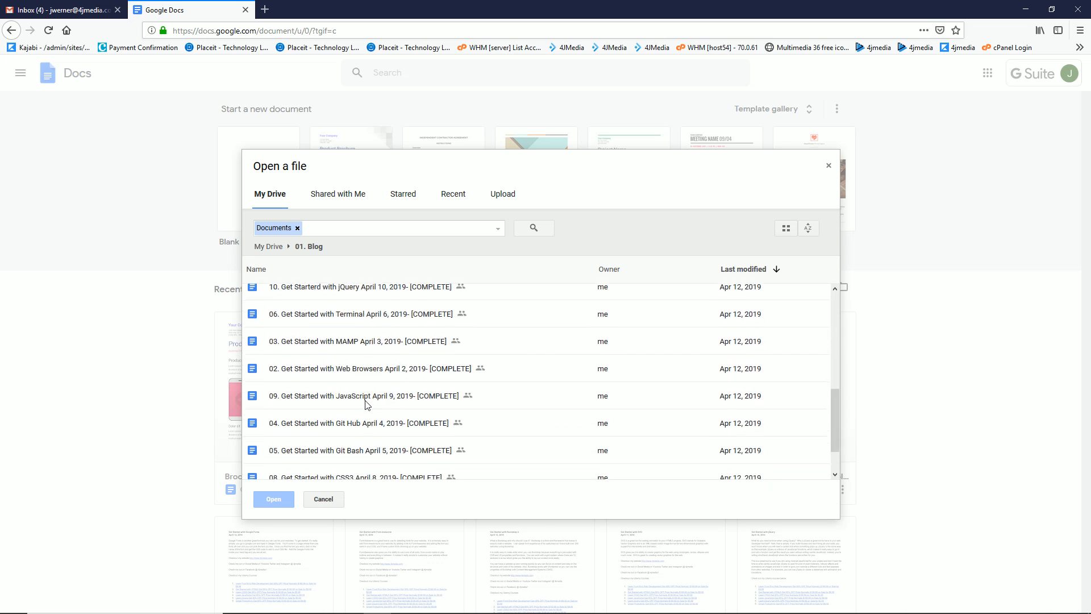
scroll(364, 463, "up", 2)
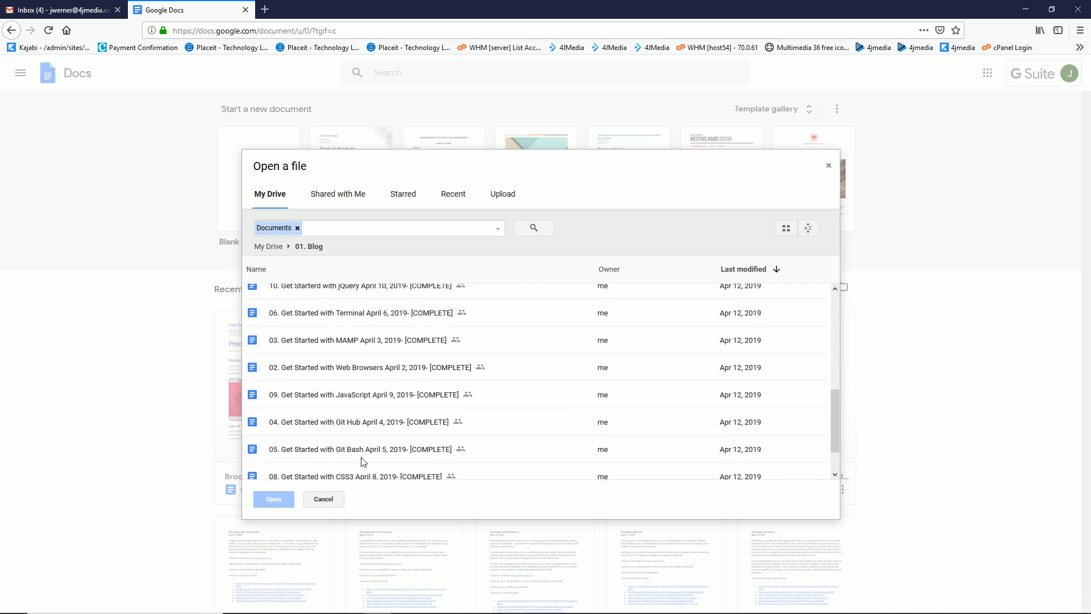
scroll(365, 432, "up", 3)
scroll(364, 432, "up", 2)
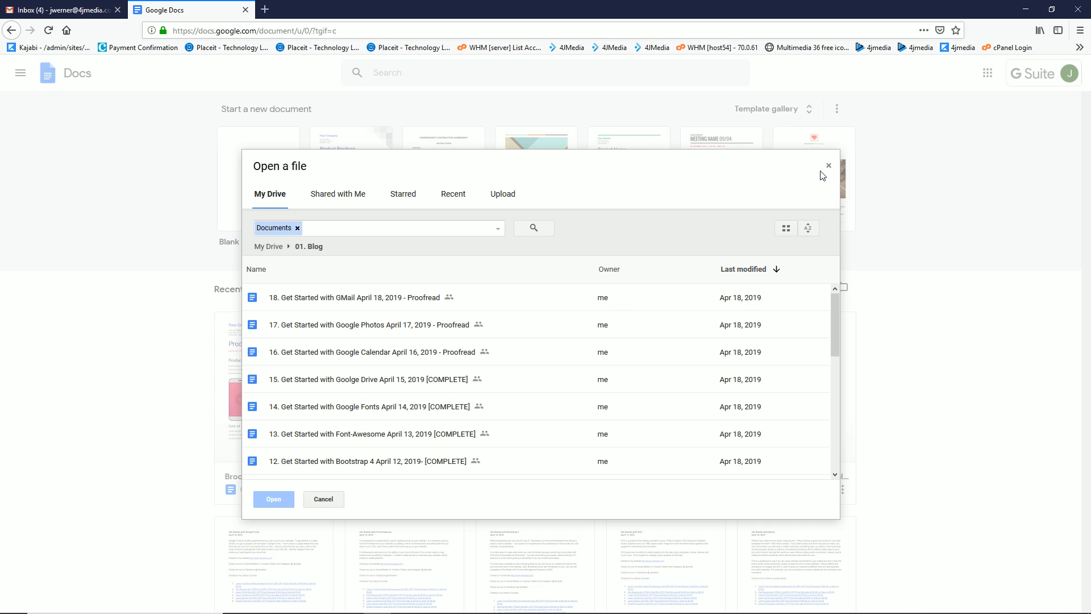
scroll(396, 398, "down", 4)
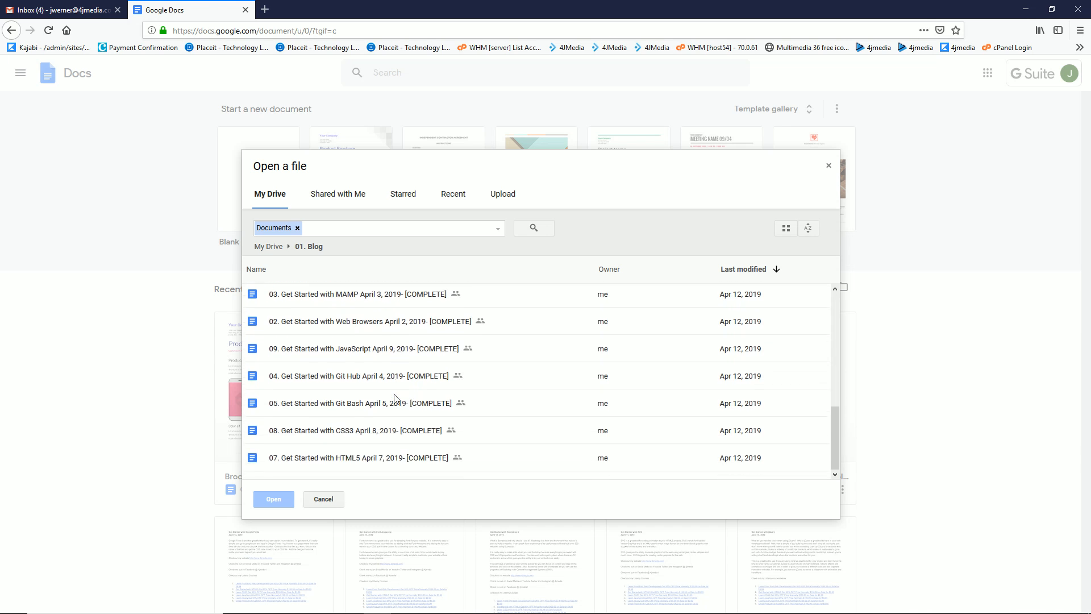
scroll(396, 399, "up", 5)
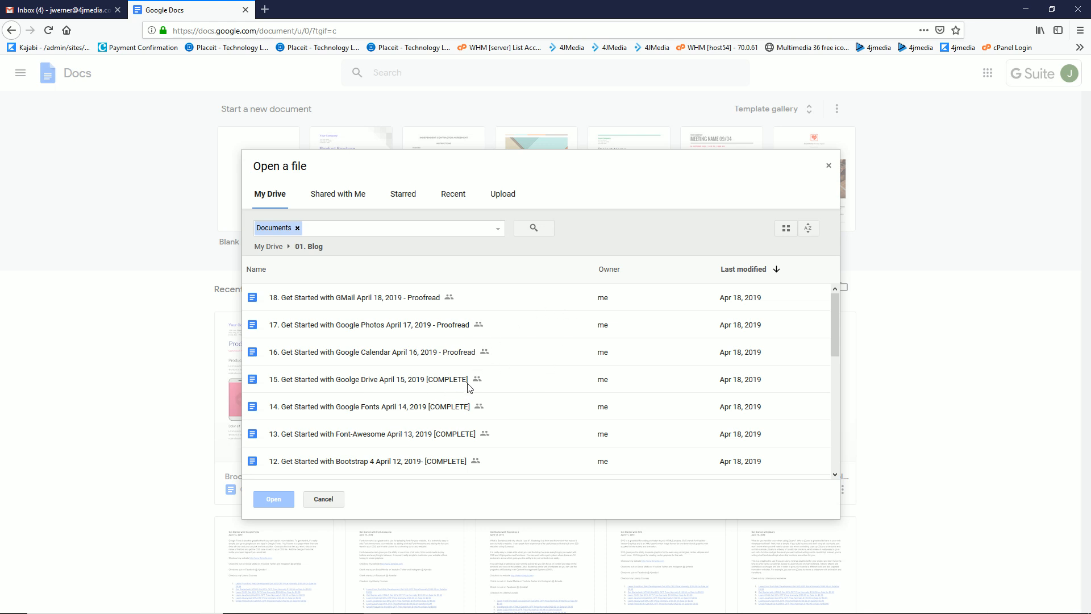
left_click(830, 168)
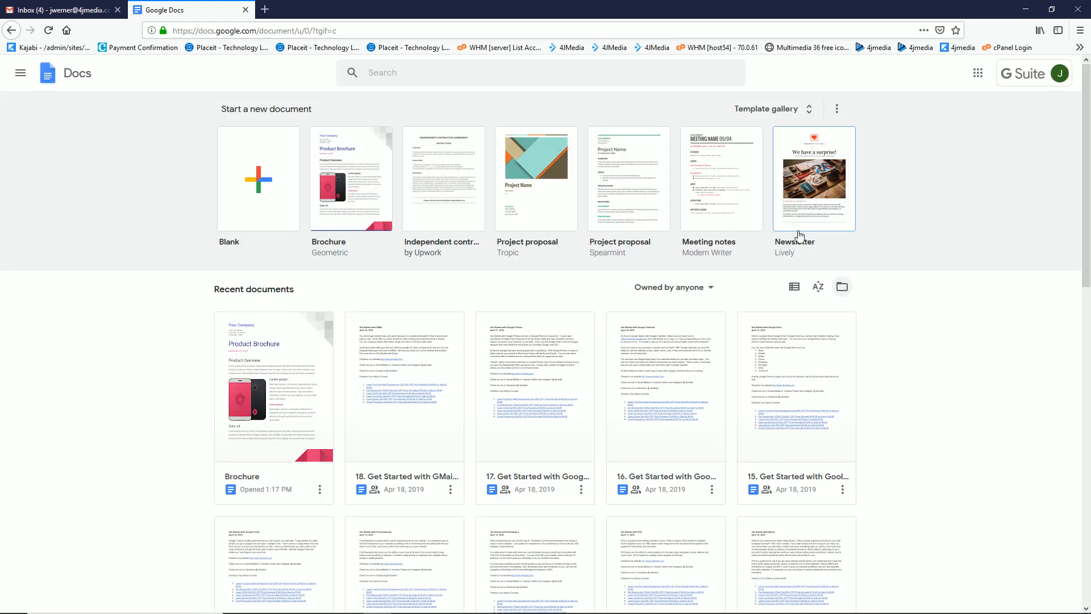
- Remove the Brochure document from the recent documents
scroll(96, 219, "down", 3)
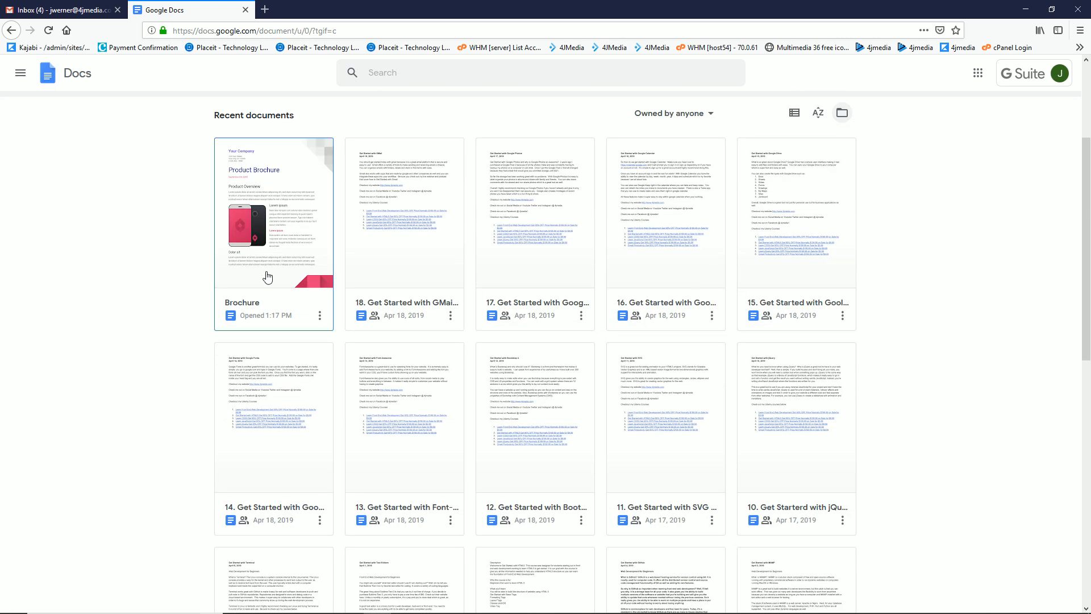
left_click(321, 316)
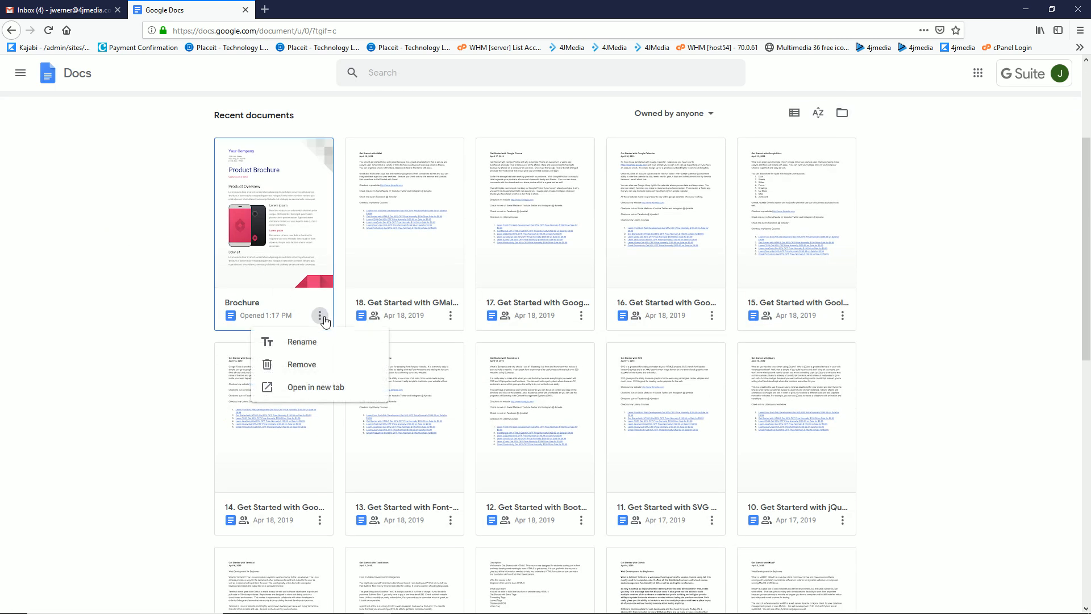
left_click(311, 364)
- Create a new blank document and view the available editing modes without changing the mode
scroll(566, 335, "up", 3)
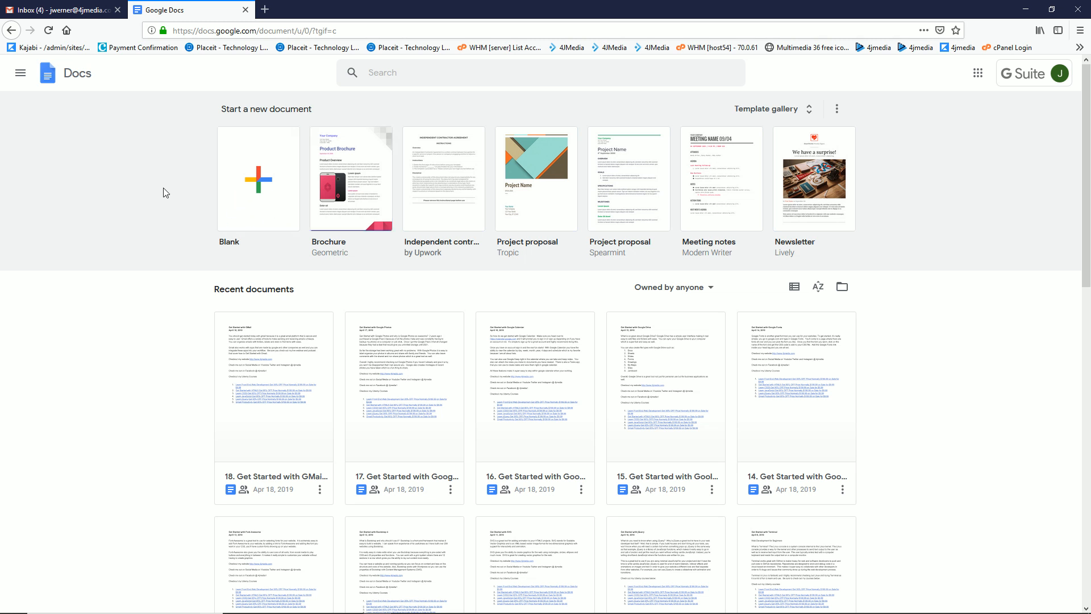
left_click(235, 200)
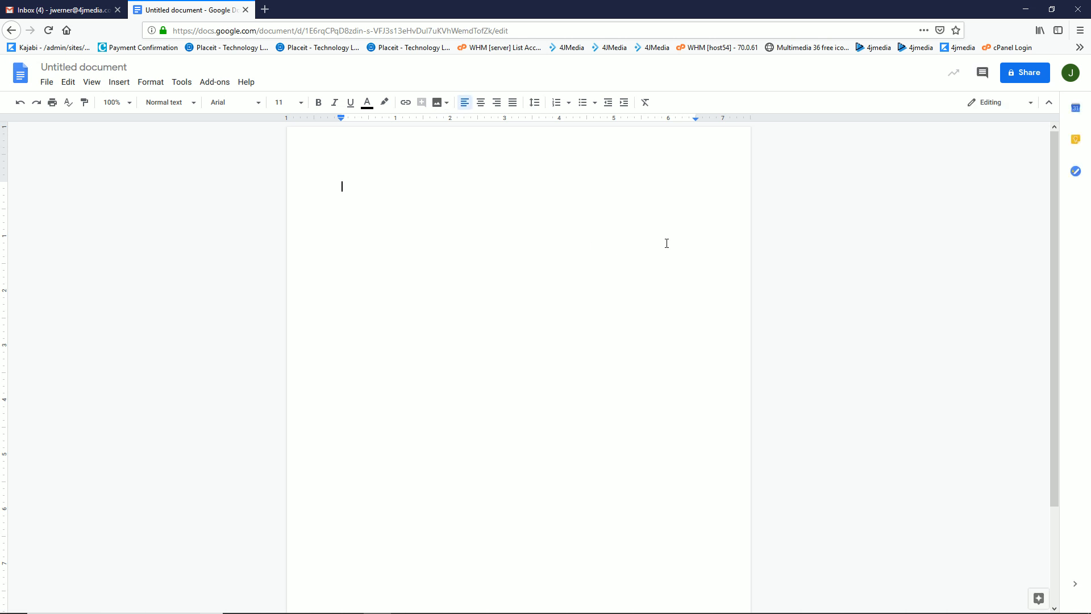
left_click(1030, 104)
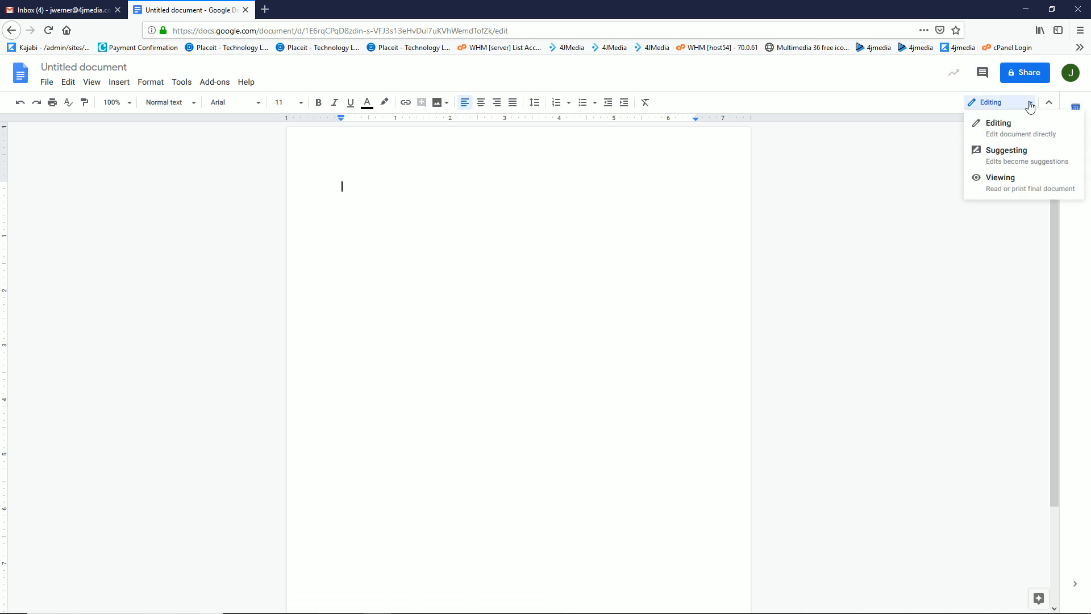
left_click(882, 223)
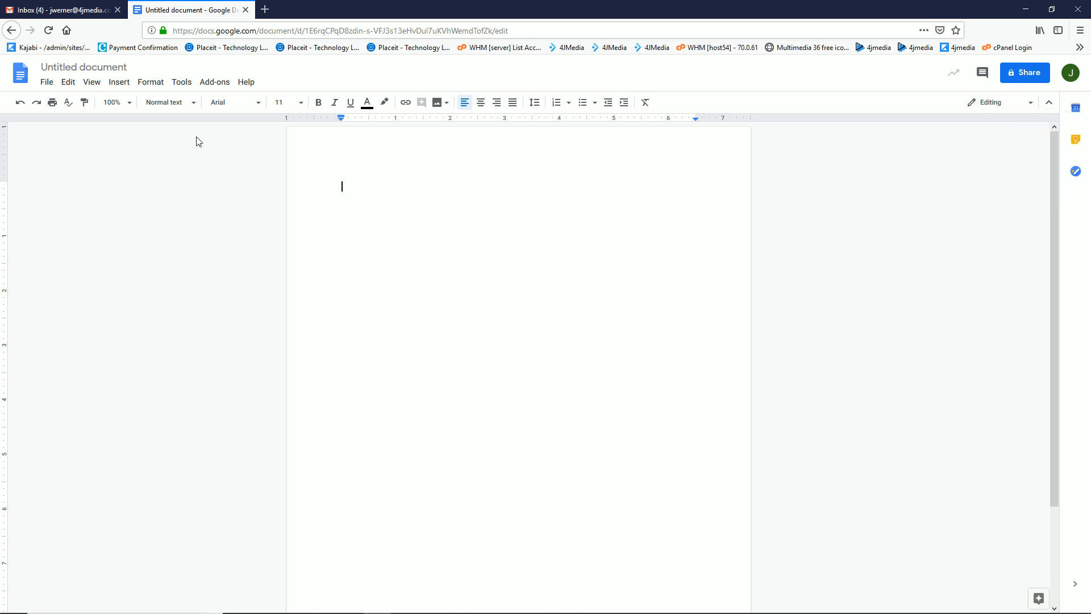
- Rename the untitled document to "20. test document"
left_click(48, 84)
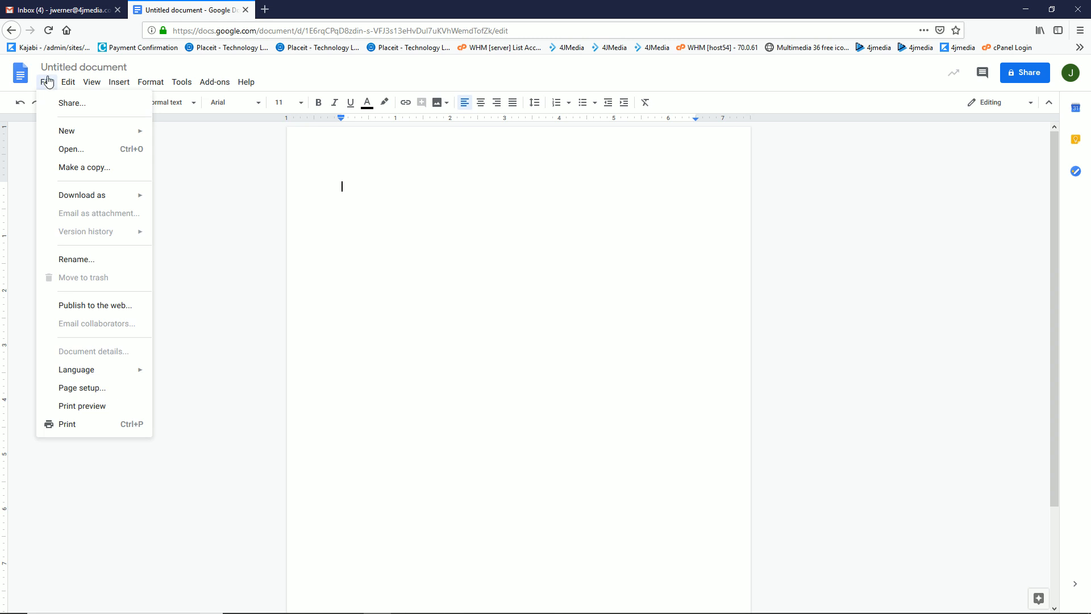
left_click(48, 84)
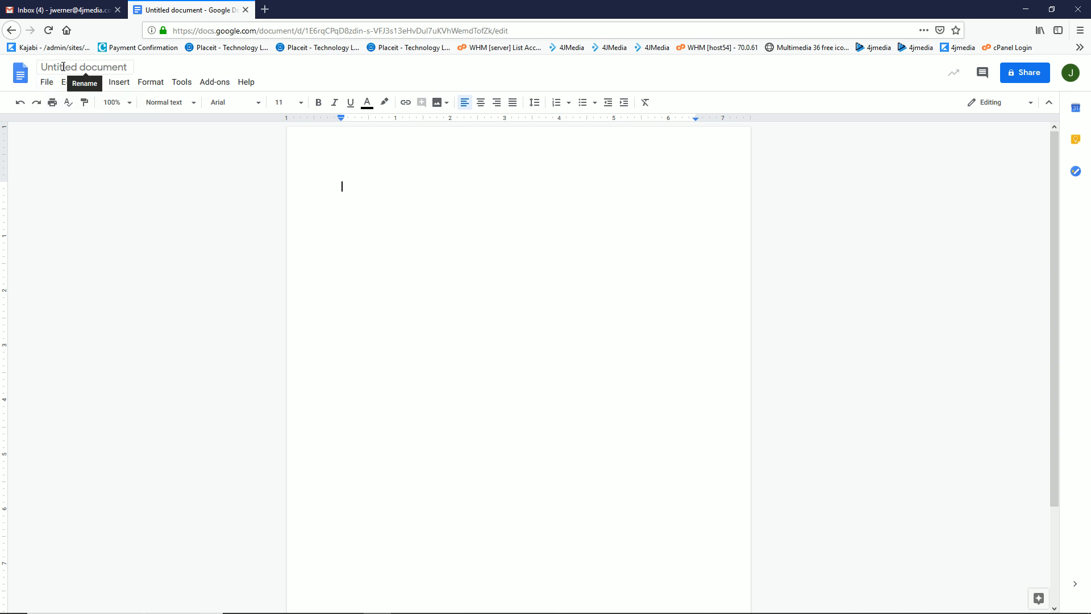
left_click(64, 67)
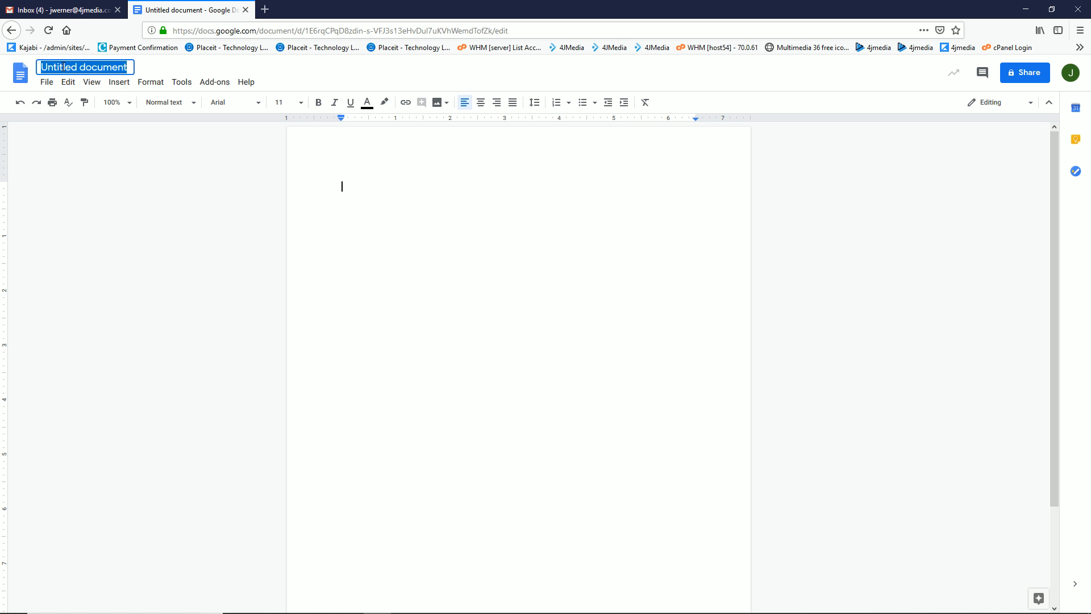
type("20.")
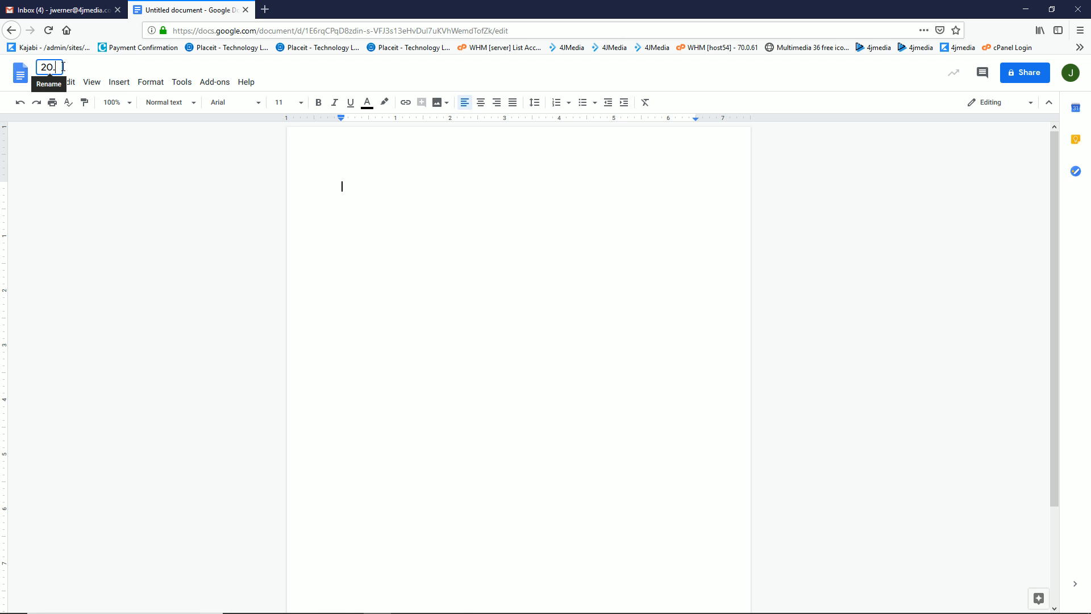
type("tes")
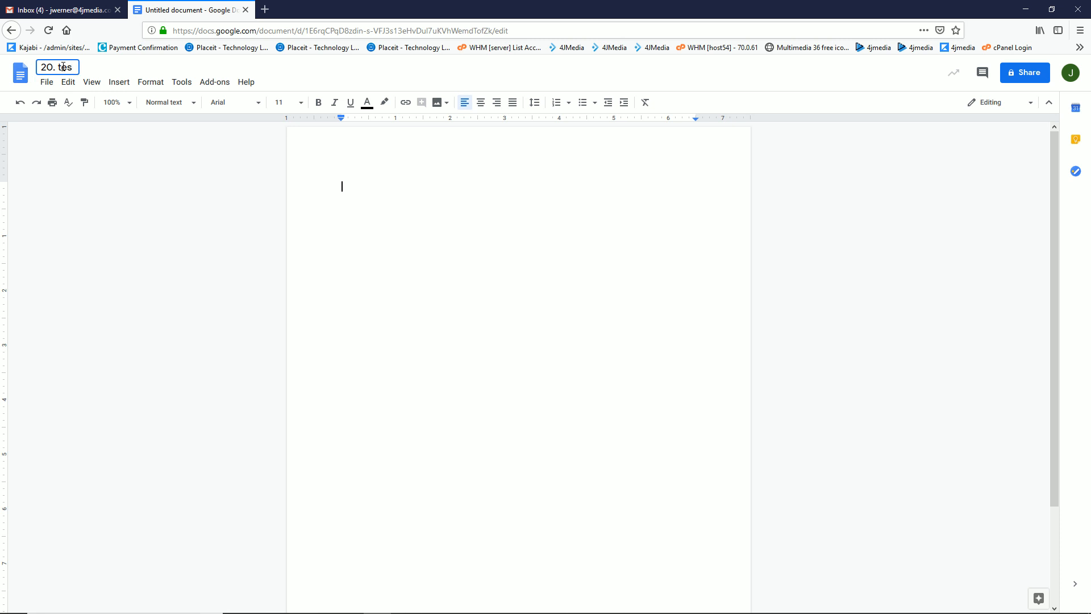
type("t document")
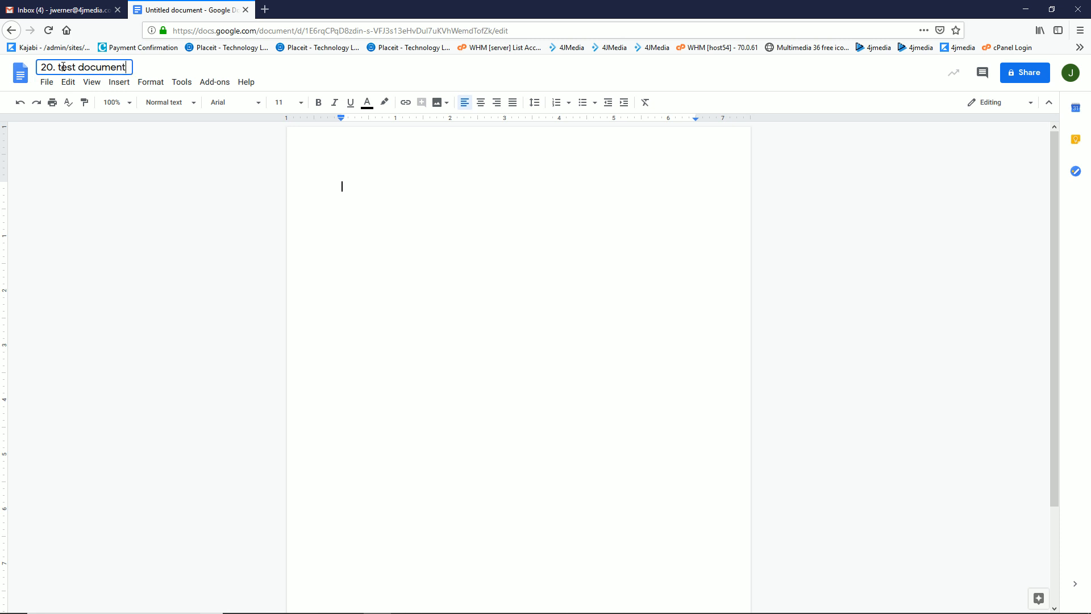
key("Return")
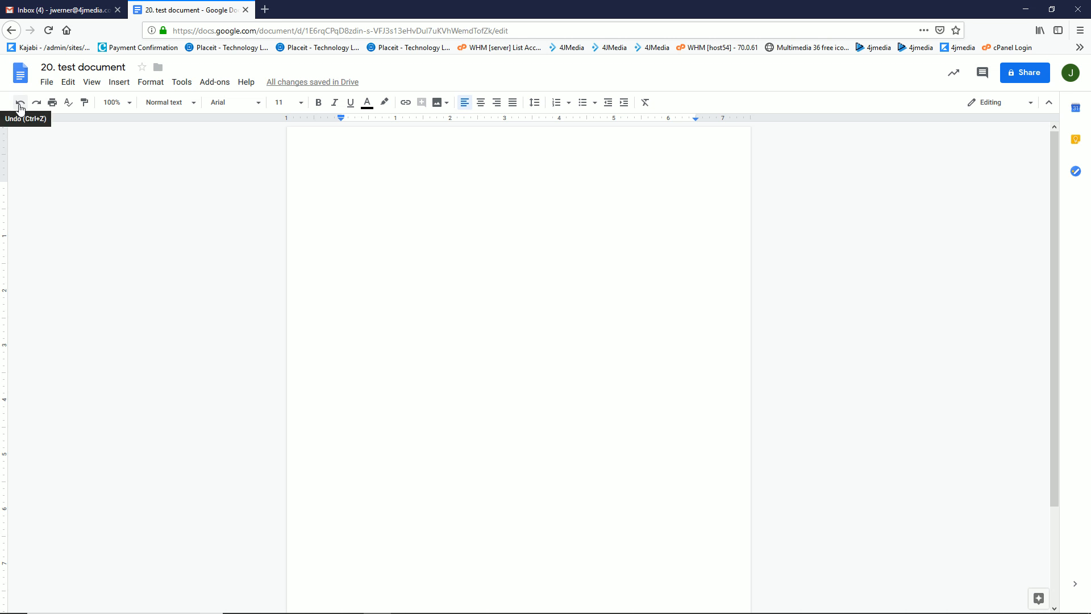
type("4654646446")
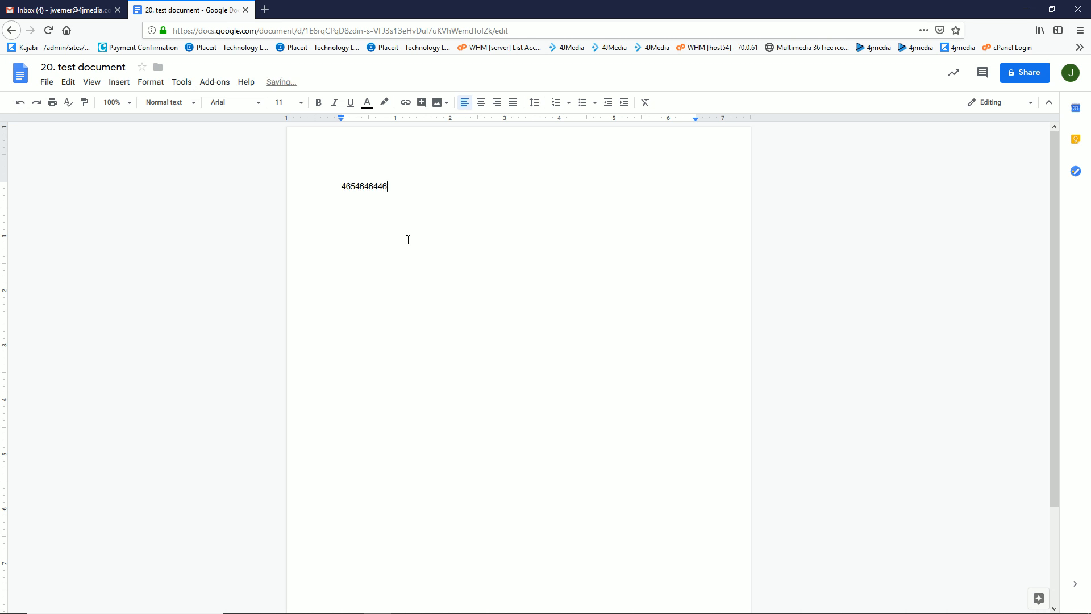
left_click(20, 106)
left_click(38, 103)
left_click(19, 103)
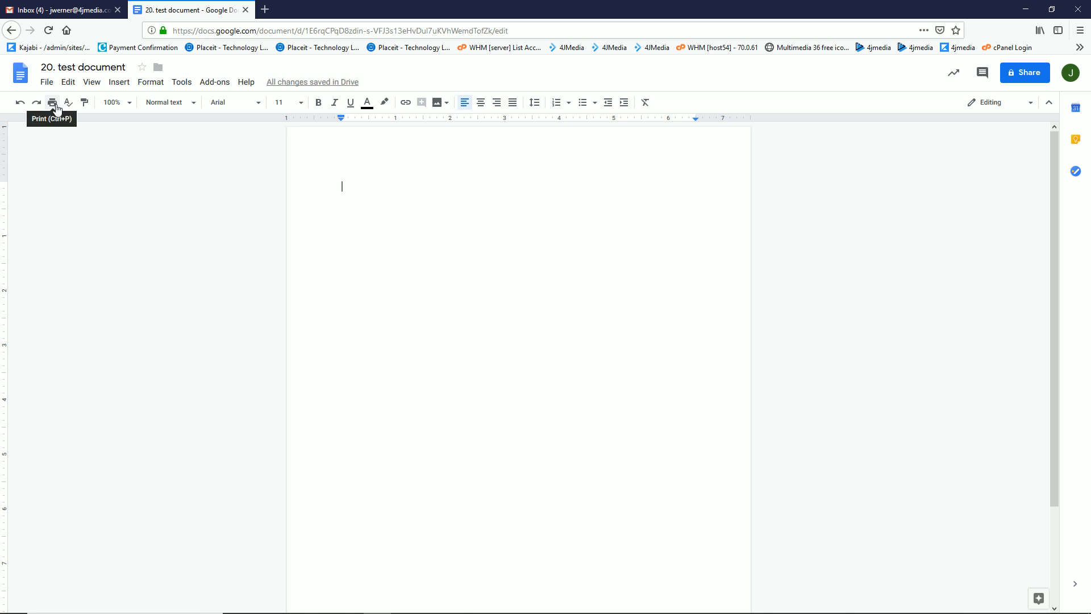
- Start printing the document and cancel the prompt to save its PDF
left_click(53, 103)
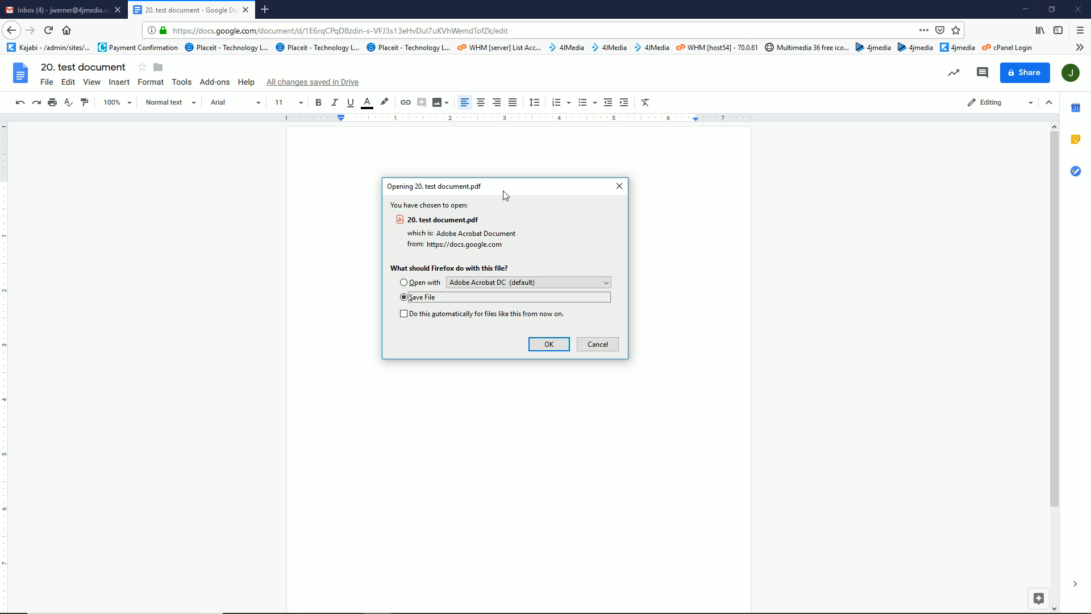
left_click(606, 344)
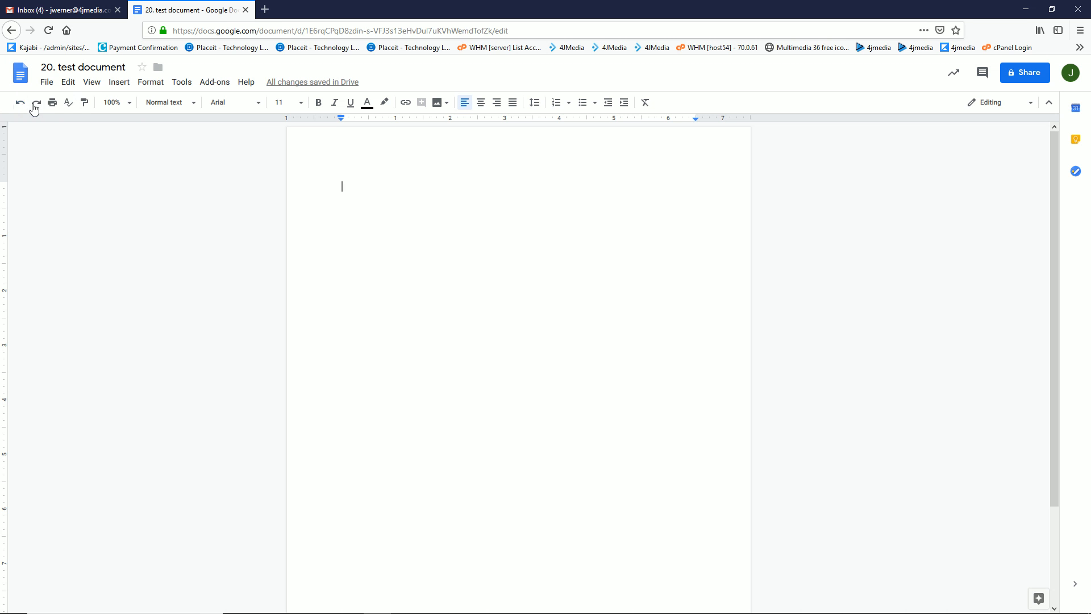
type("4654646446")
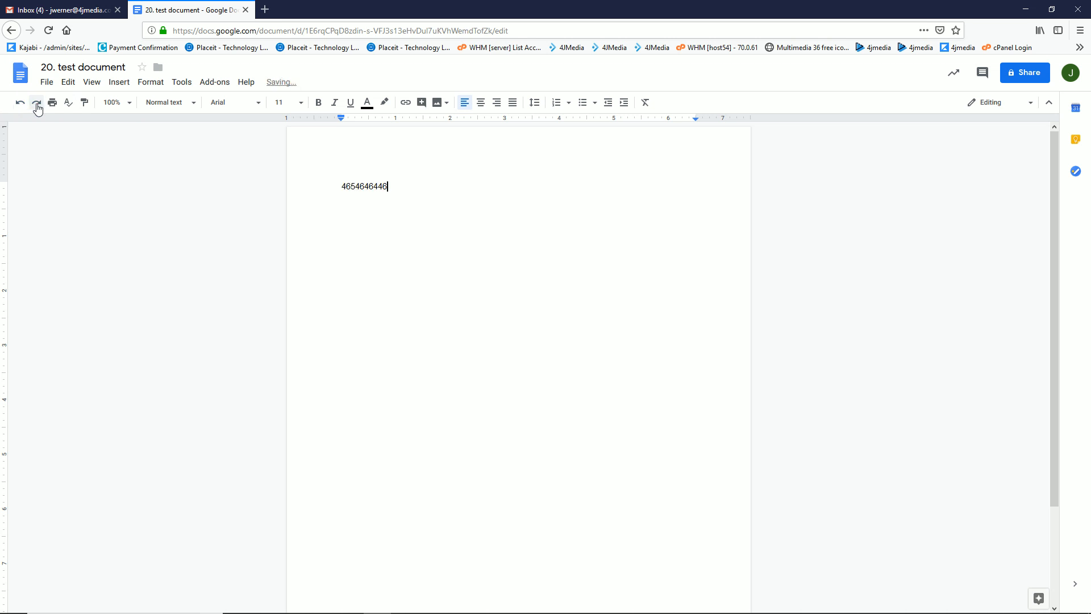
left_click(69, 102)
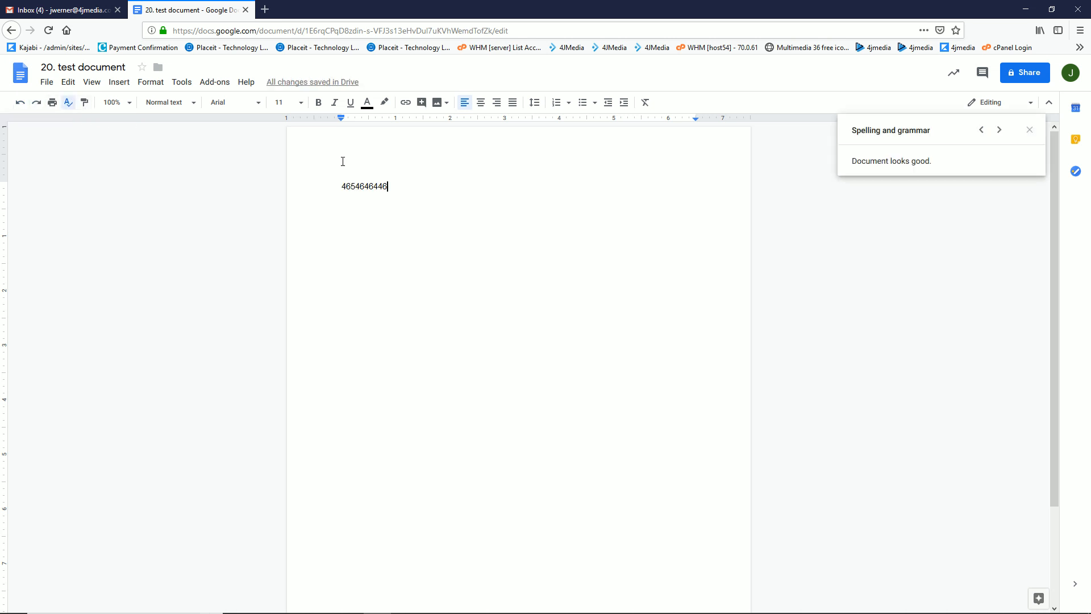
left_click(1029, 131)
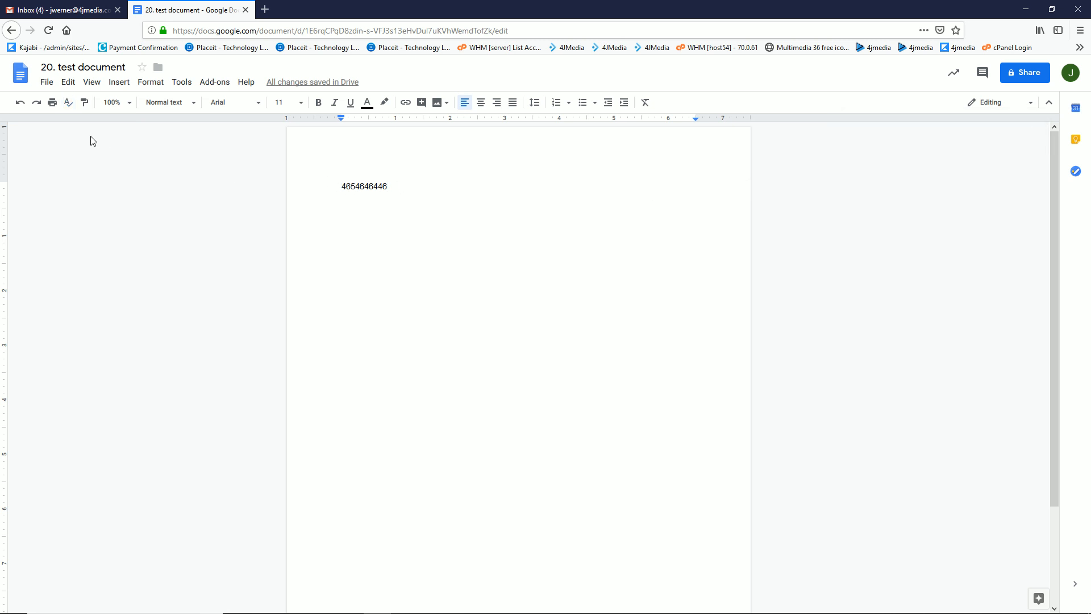
left_click(83, 106)
double_click(467, 281)
key("Escape")
left_click_drag(333, 181, 392, 186)
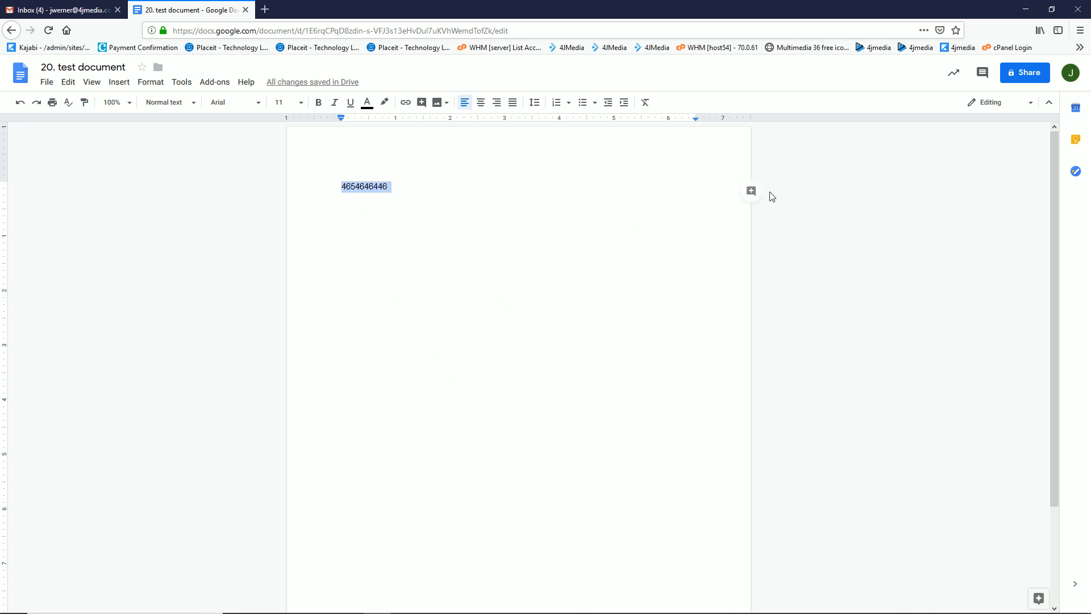
left_click(752, 191)
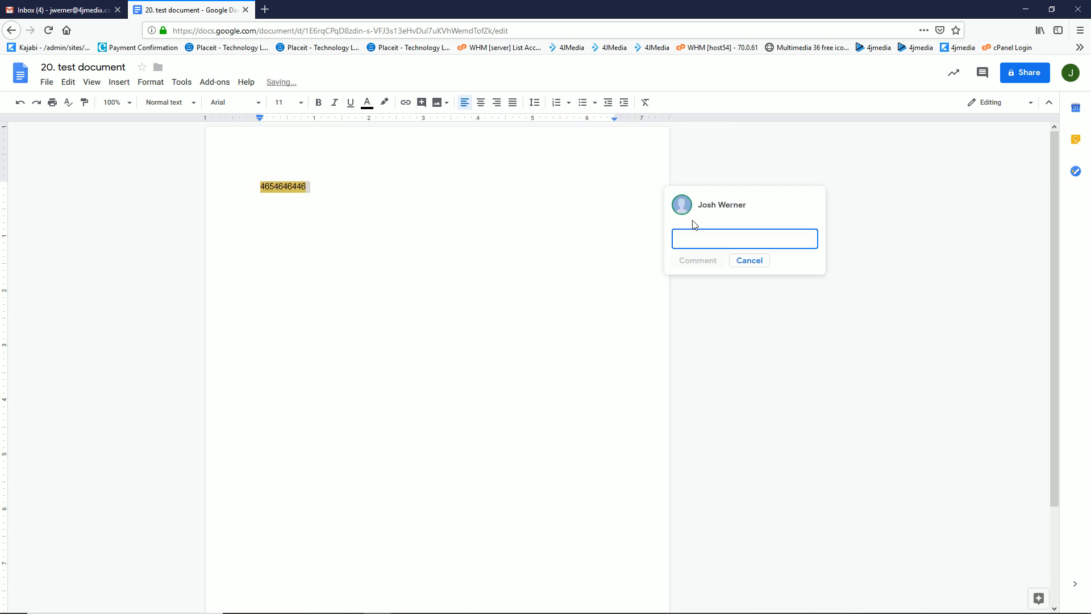
type("4654")
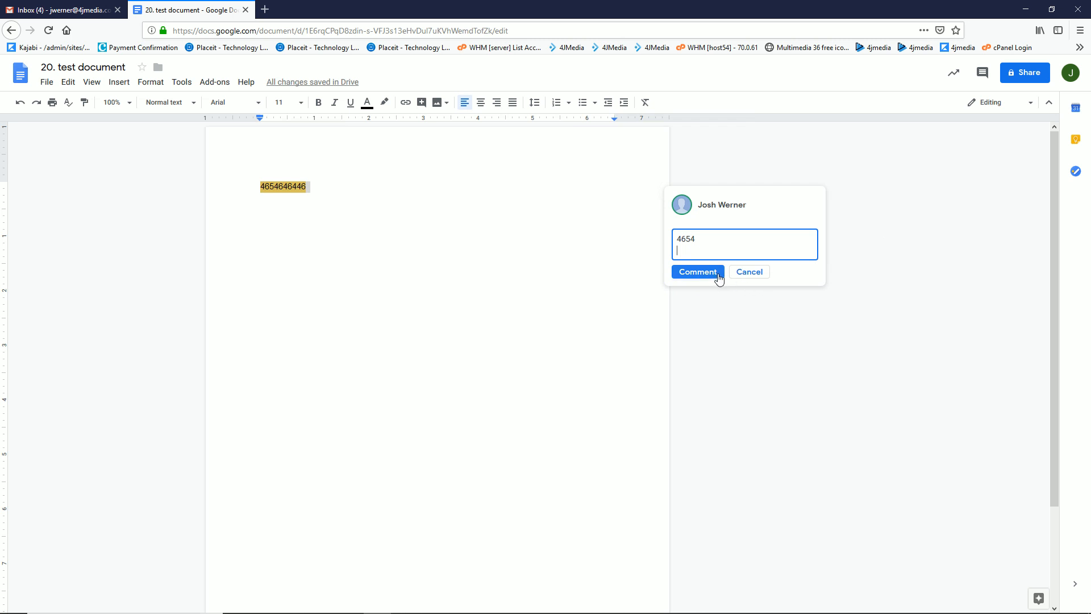
left_click(715, 261)
- Add a new line reading 6546546 below the first line of numbers
left_click(439, 269)
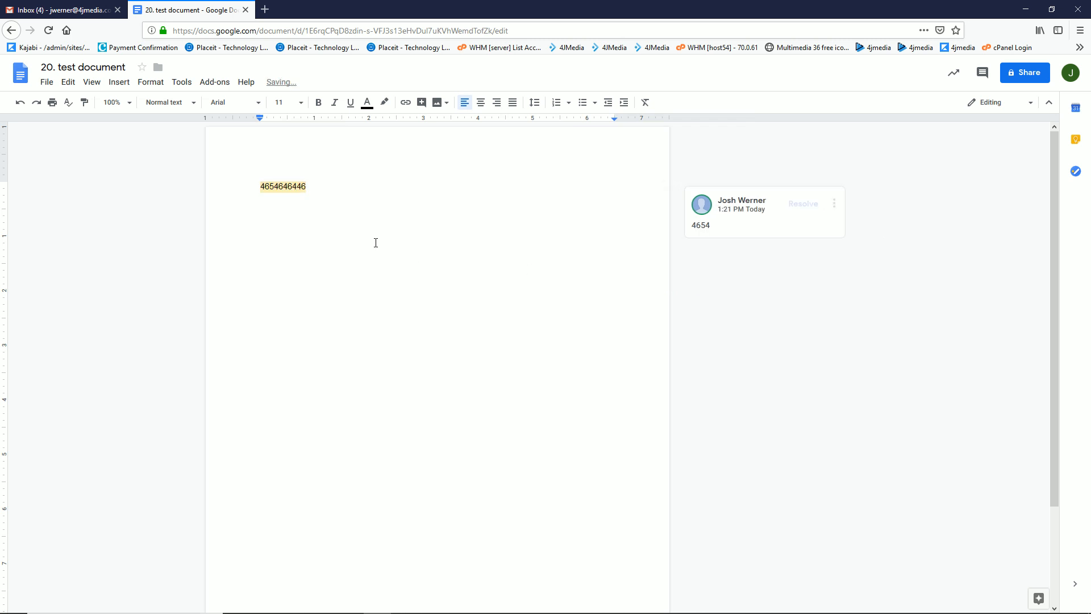
key("Return")
type("6546546")
- Add the comment "465464646" to the second line of numbers and resolve both comments
double_click(288, 219)
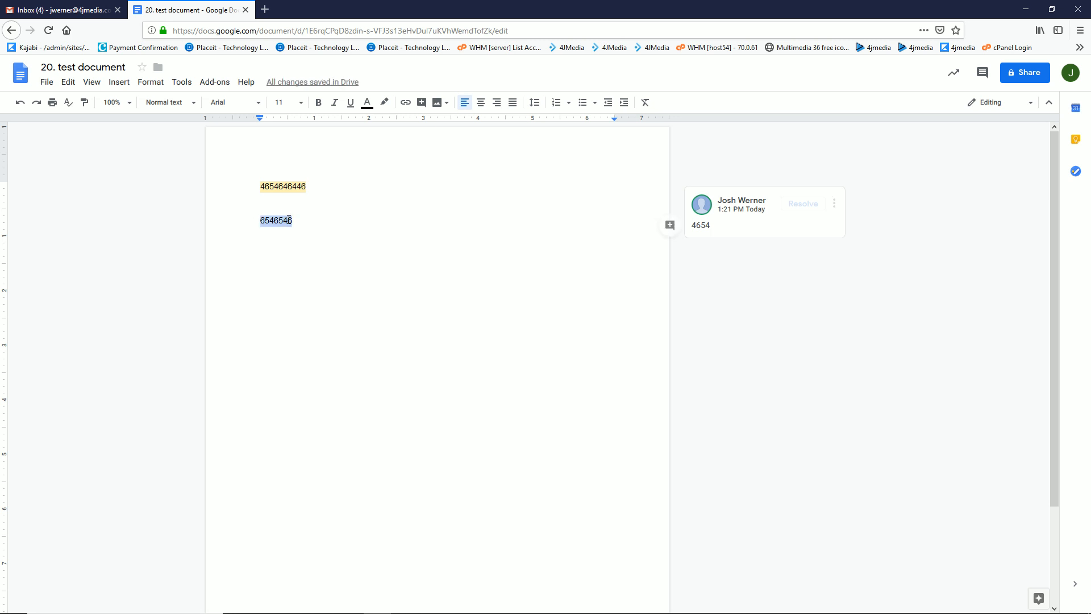
left_click(670, 225)
type("465464646")
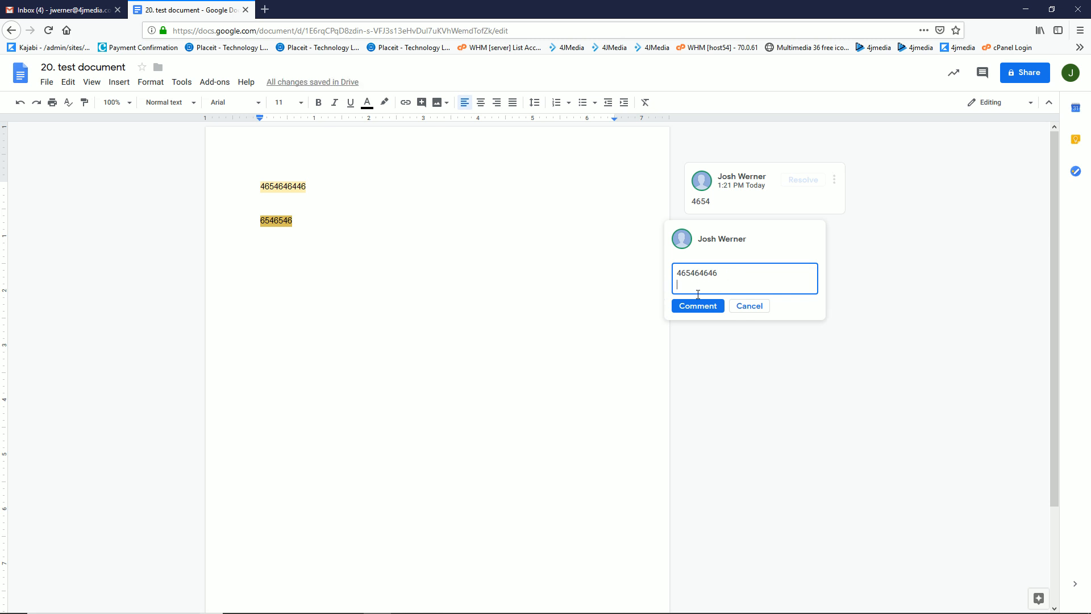
left_click(698, 306)
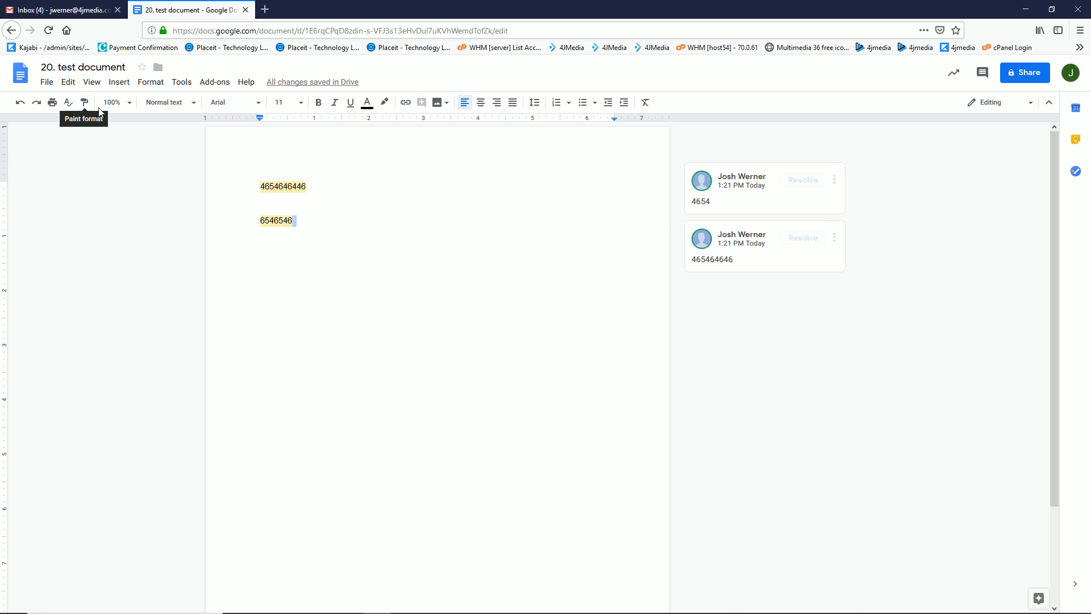
left_click(795, 243)
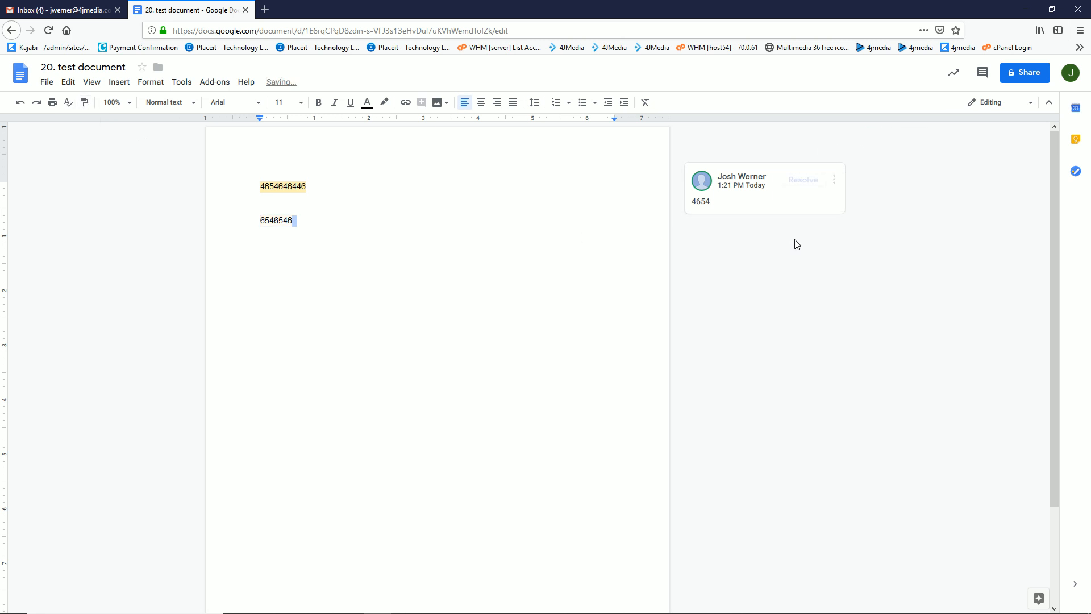
left_click(810, 212)
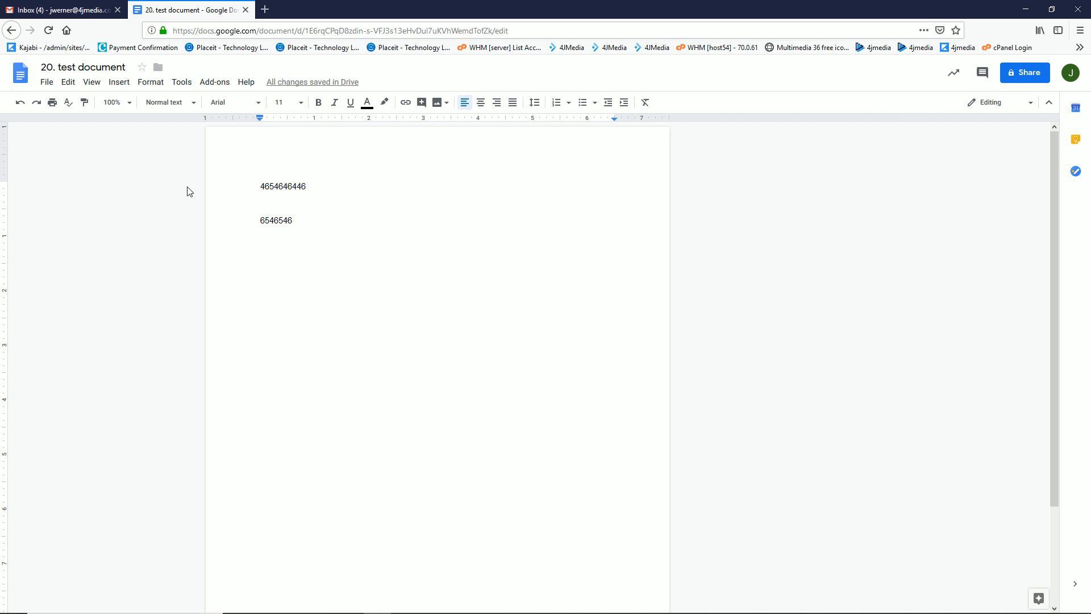
- Try the document zoom at 200% and Fit, and return it to 100%
left_click(130, 103)
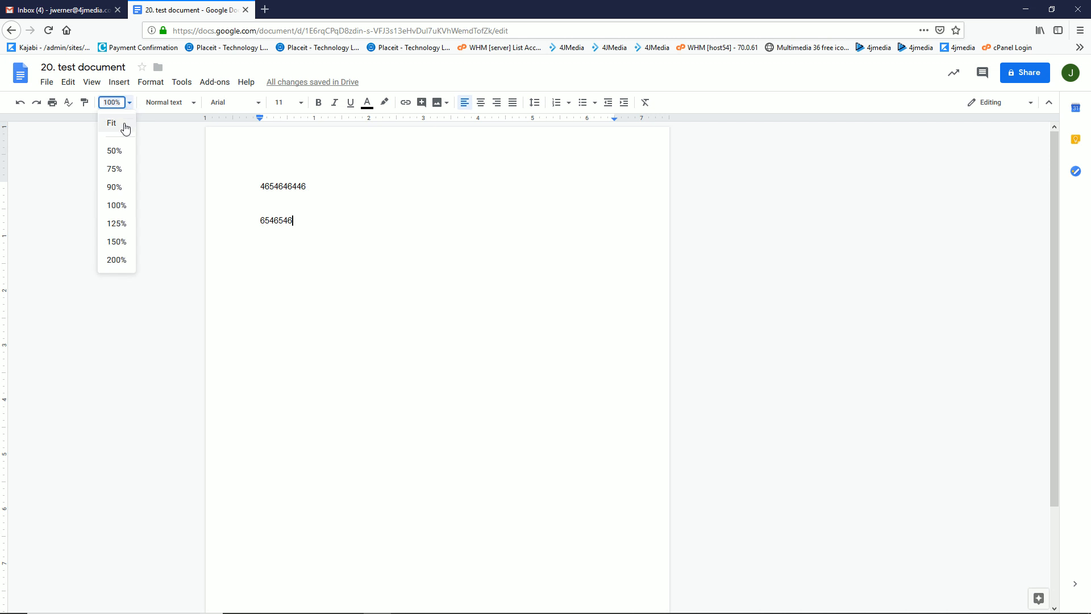
left_click(119, 259)
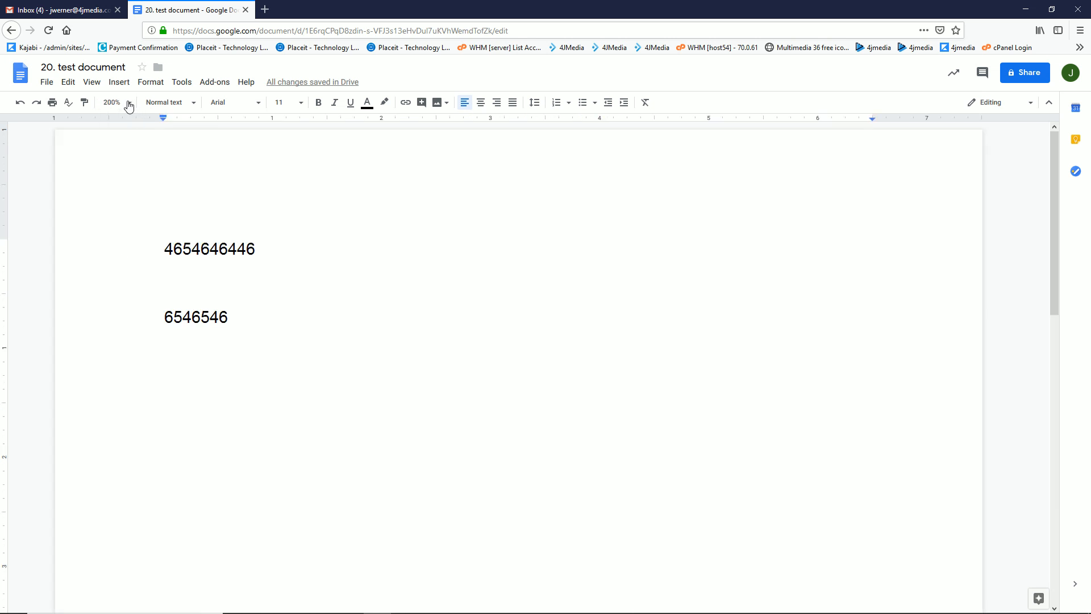
left_click(129, 103)
left_click(121, 122)
left_click(130, 103)
left_click(121, 209)
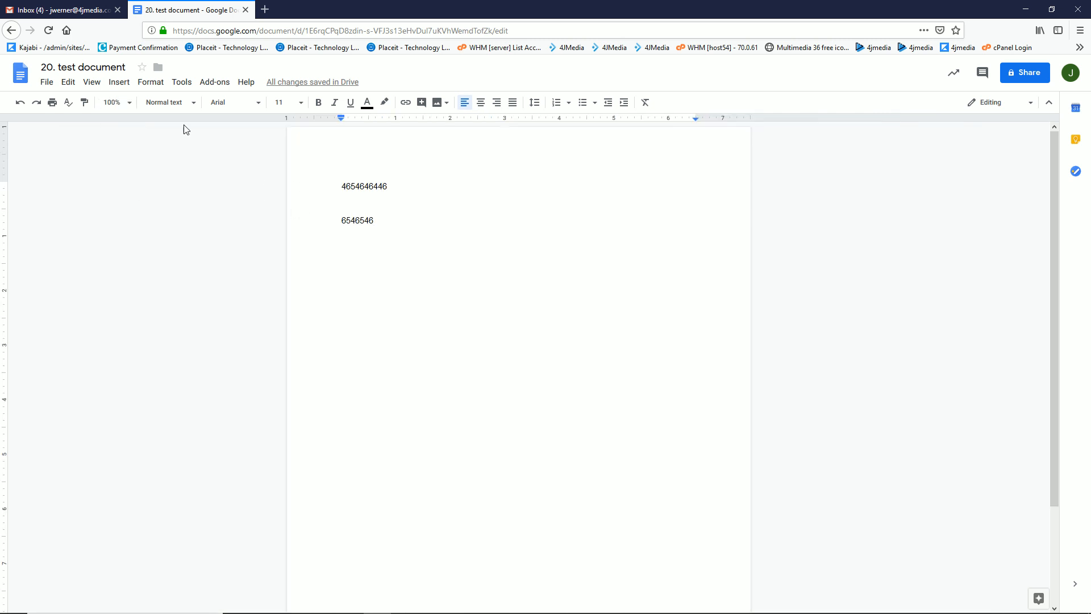
left_click(125, 103)
left_click(115, 263)
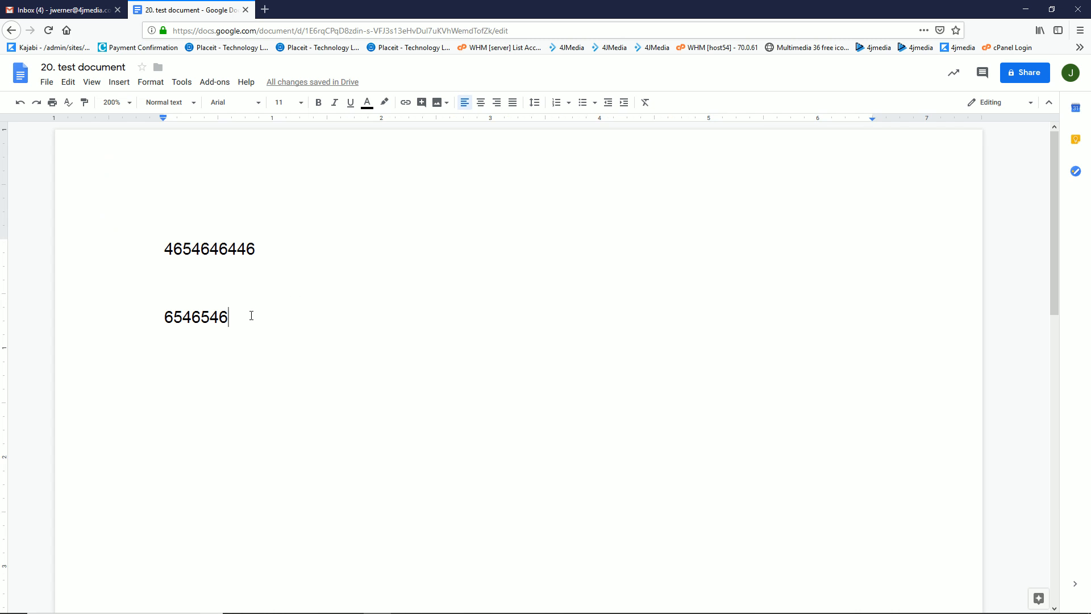
left_click(126, 103)
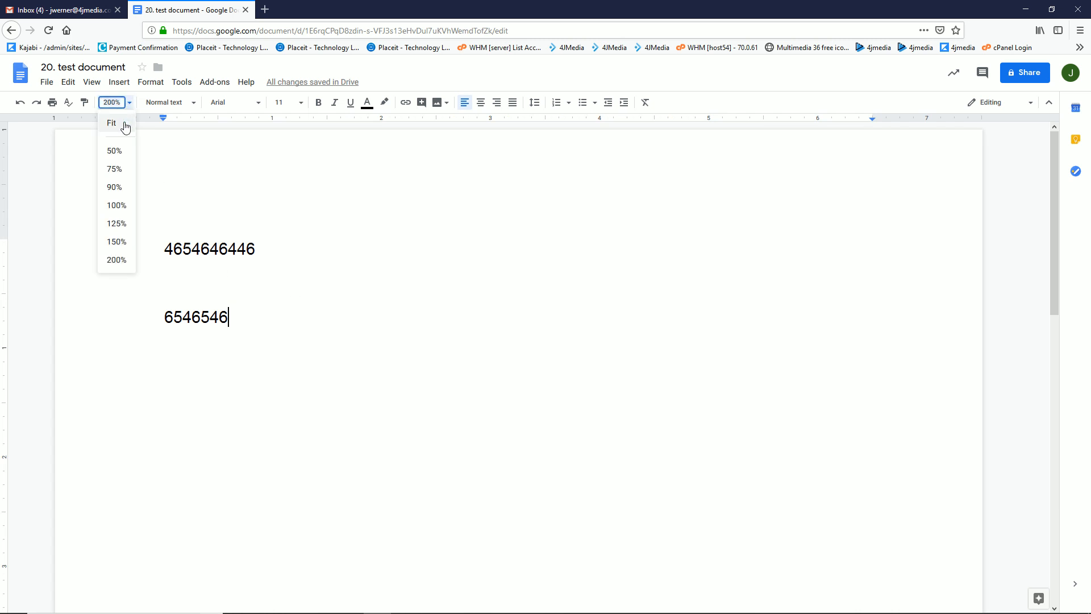
left_click(114, 205)
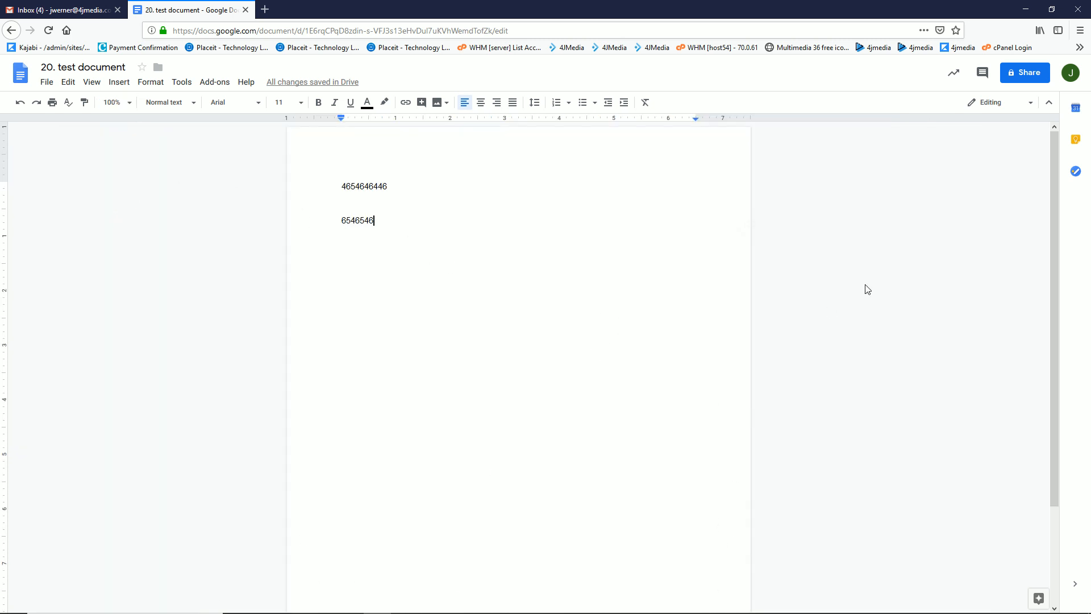
- Set the document zoom to 150%
scroll(853, 288, "down", 2)
scroll(848, 289, "up", 2)
left_click(112, 102)
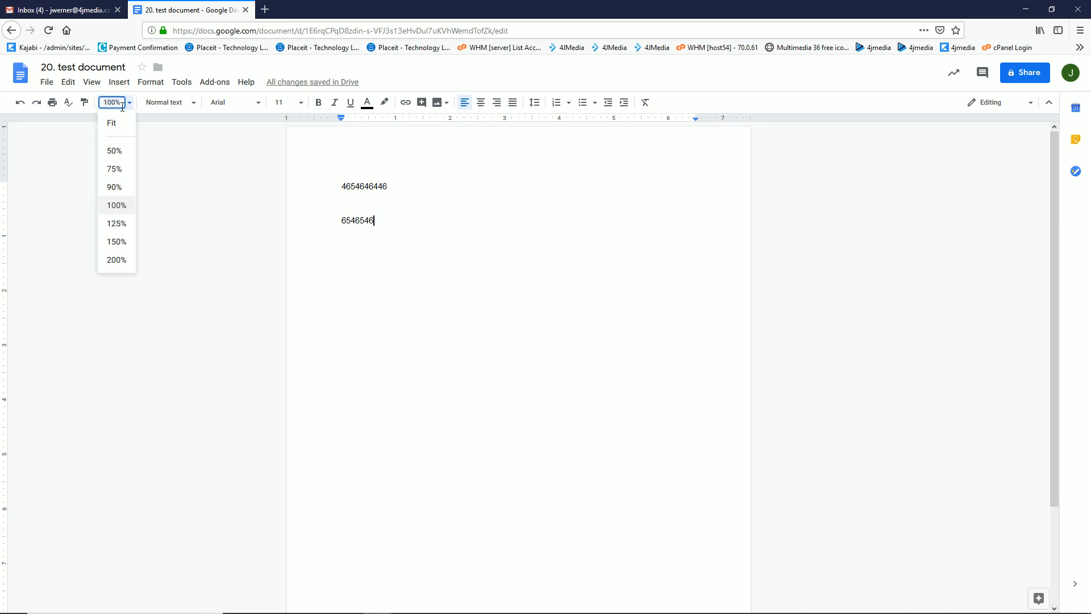
left_click(117, 242)
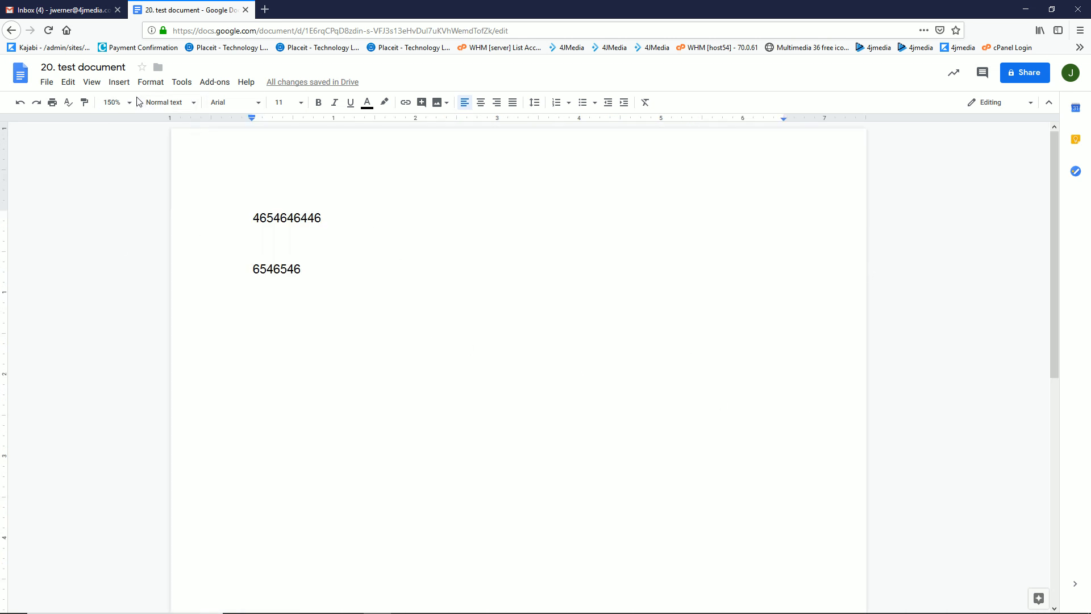
- Apply the Title style to the 6546546 line and view the other paragraph styles and the default style options
left_click(164, 103)
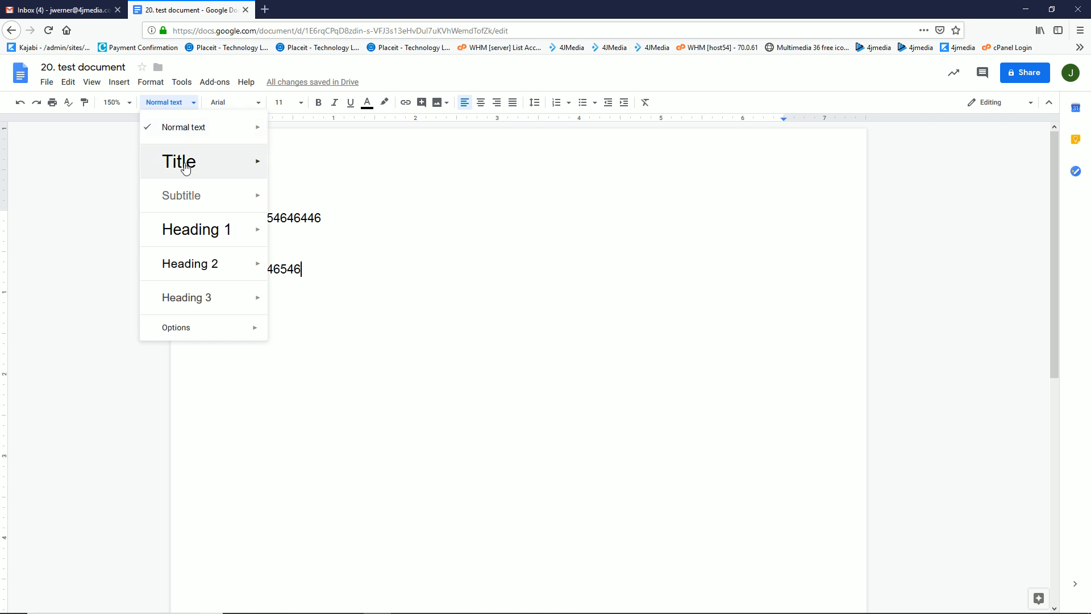
left_click(186, 168)
left_click(175, 103)
mouse_move(235, 173)
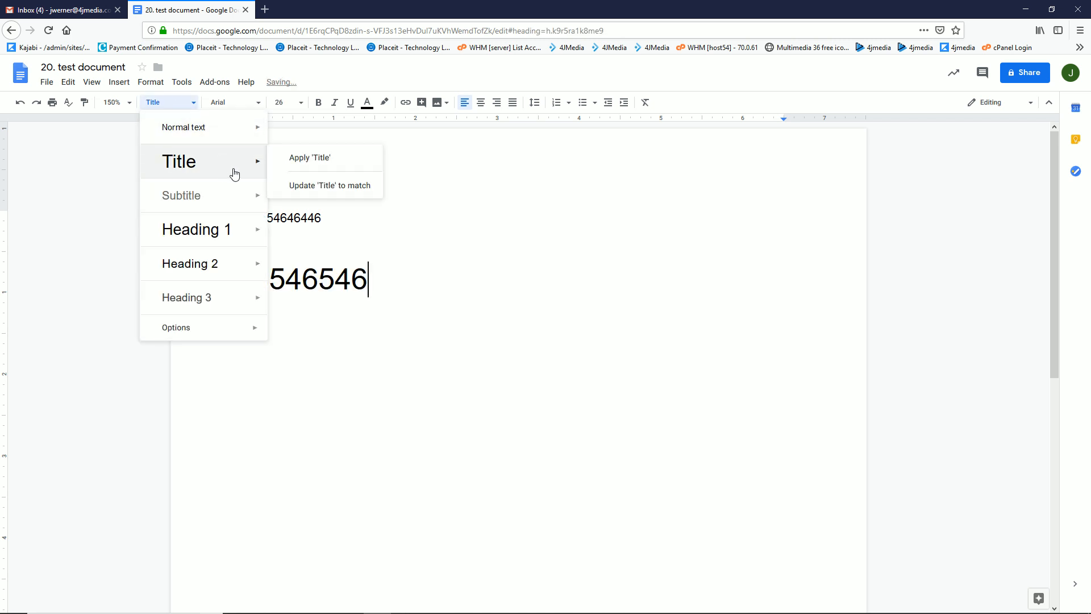
mouse_move(212, 200)
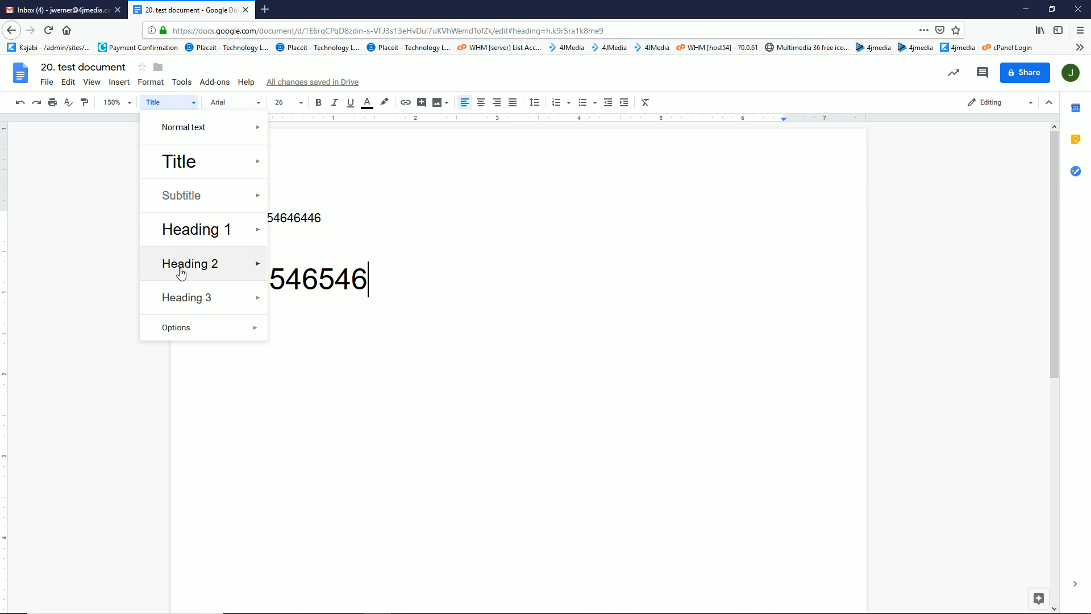
mouse_move(196, 334)
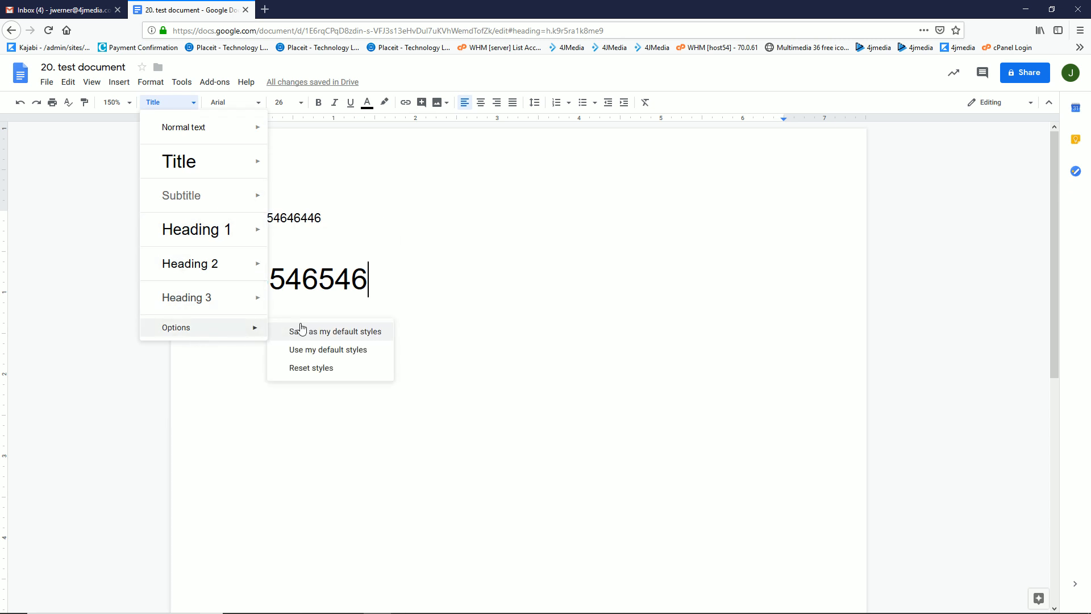
left_click(176, 108)
- Change the font of all the document's text to Amatic SC
left_click(233, 108)
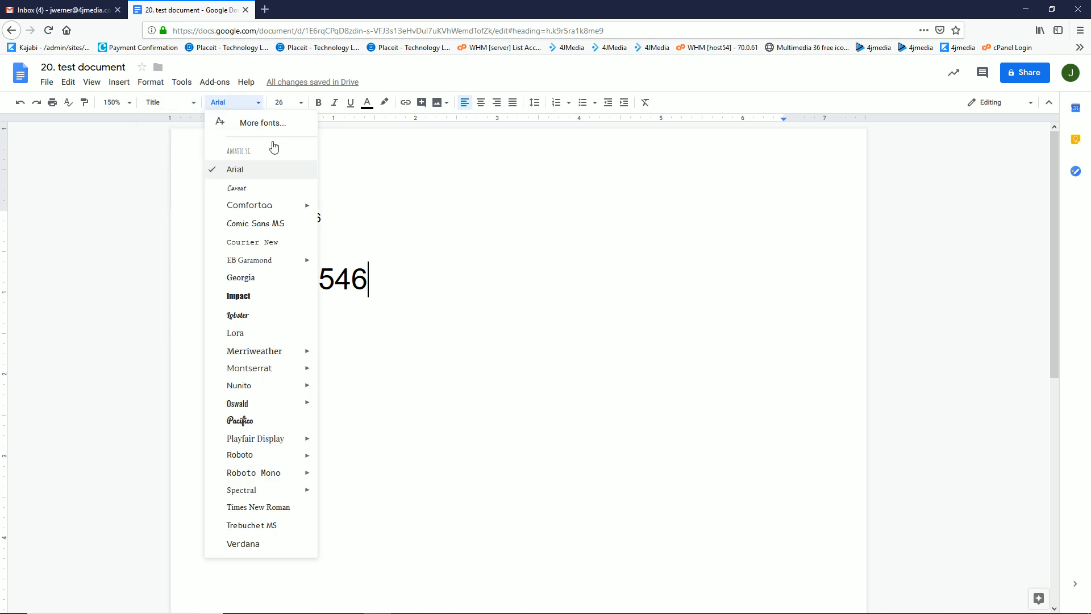
left_click(242, 152)
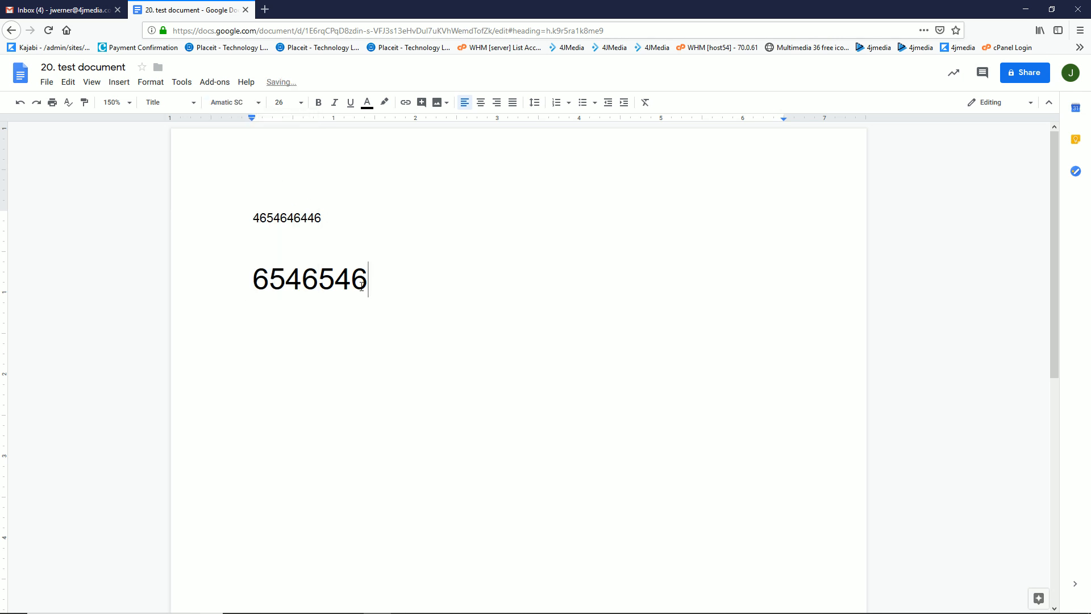
key("ctrl+a")
left_click(230, 102)
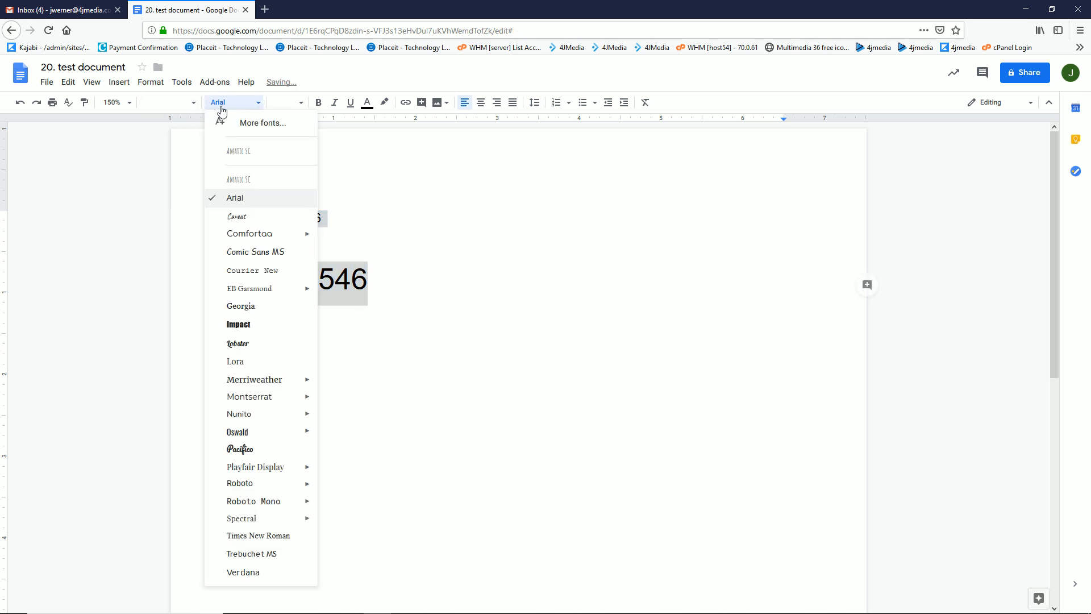
left_click(245, 180)
left_click(310, 259)
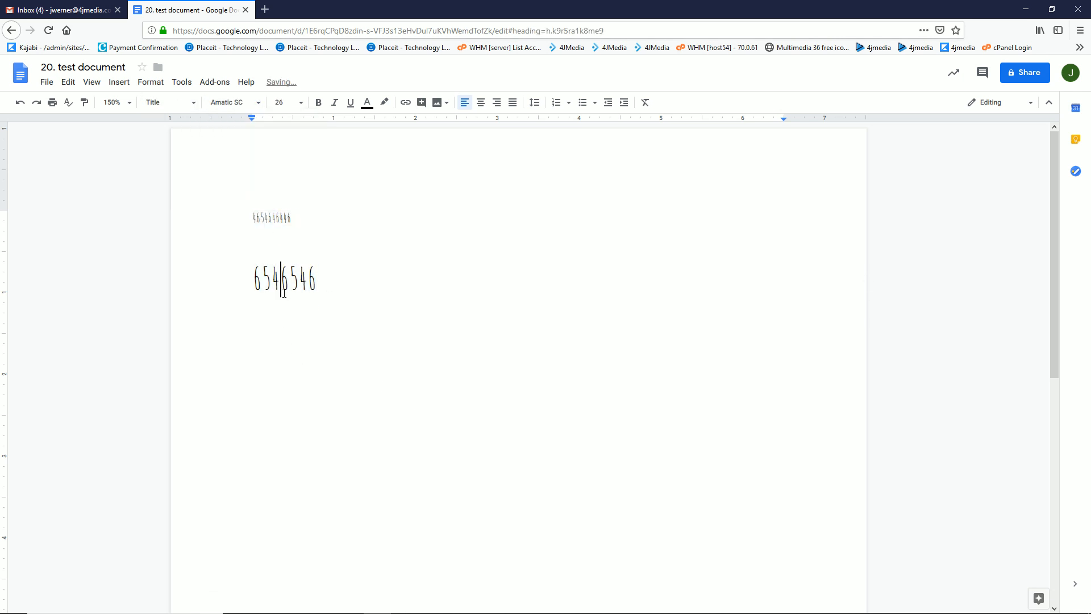
key("Up")
- Try font sizes 36, 96 and 100 on all of the document's text
left_click_drag(253, 218, 353, 316)
left_click(353, 315)
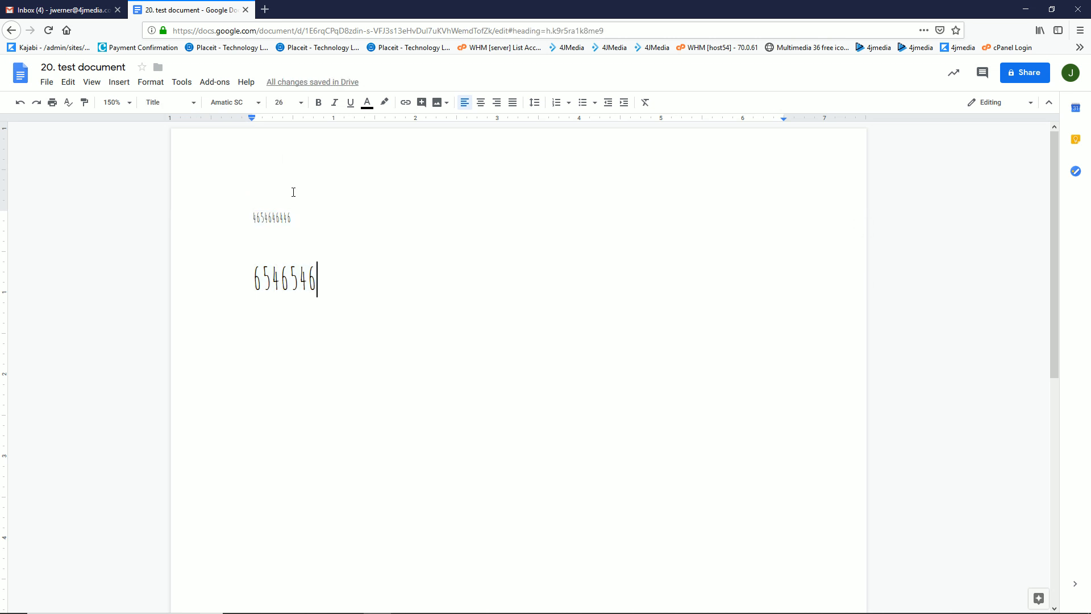
left_click_drag(243, 207, 376, 308)
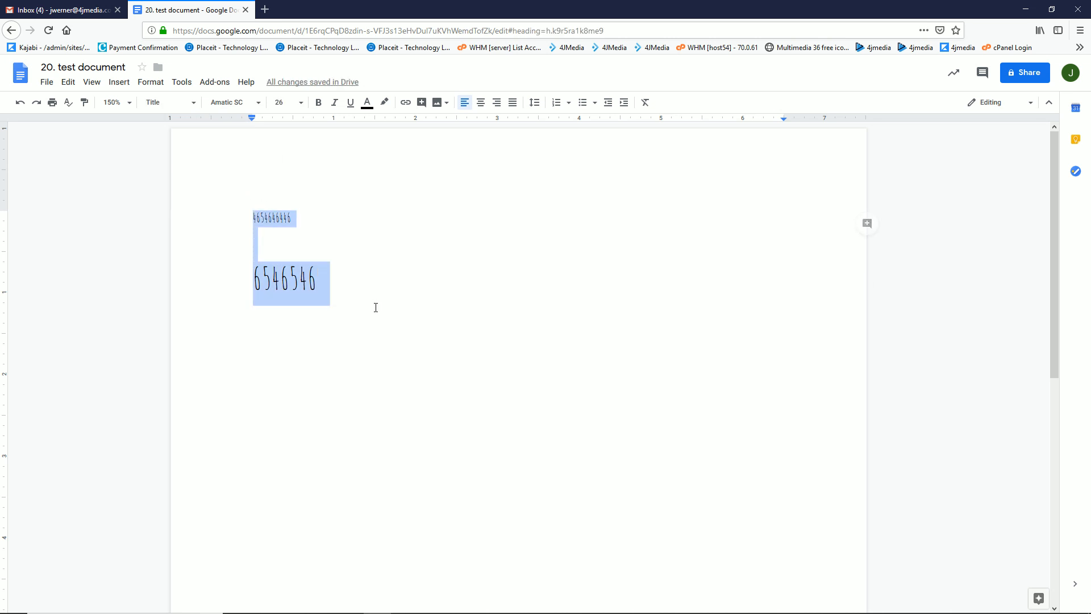
left_click(301, 104)
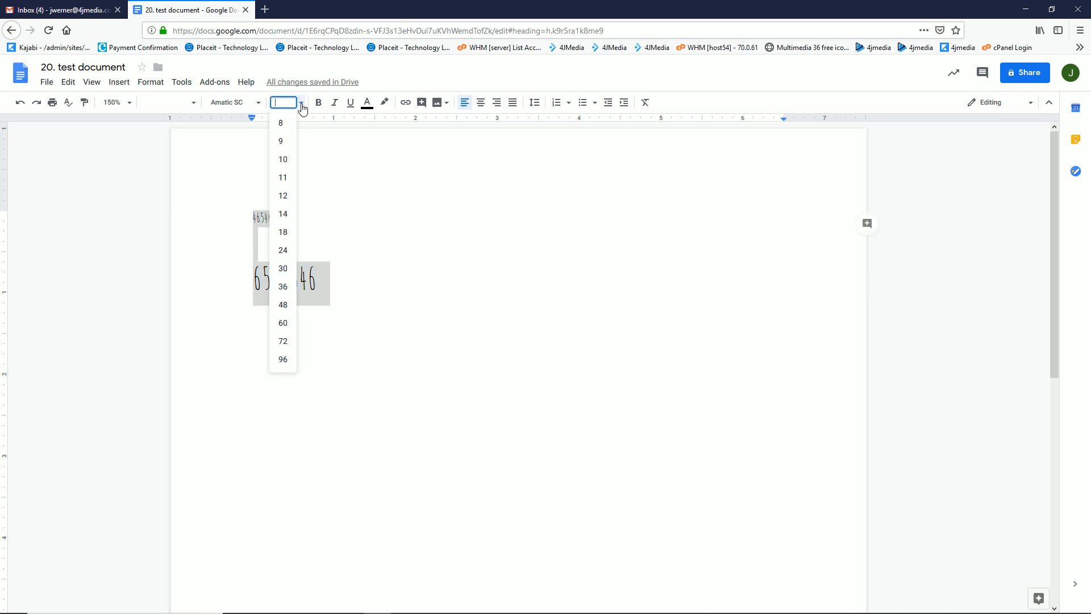
left_click(281, 288)
left_click(288, 103)
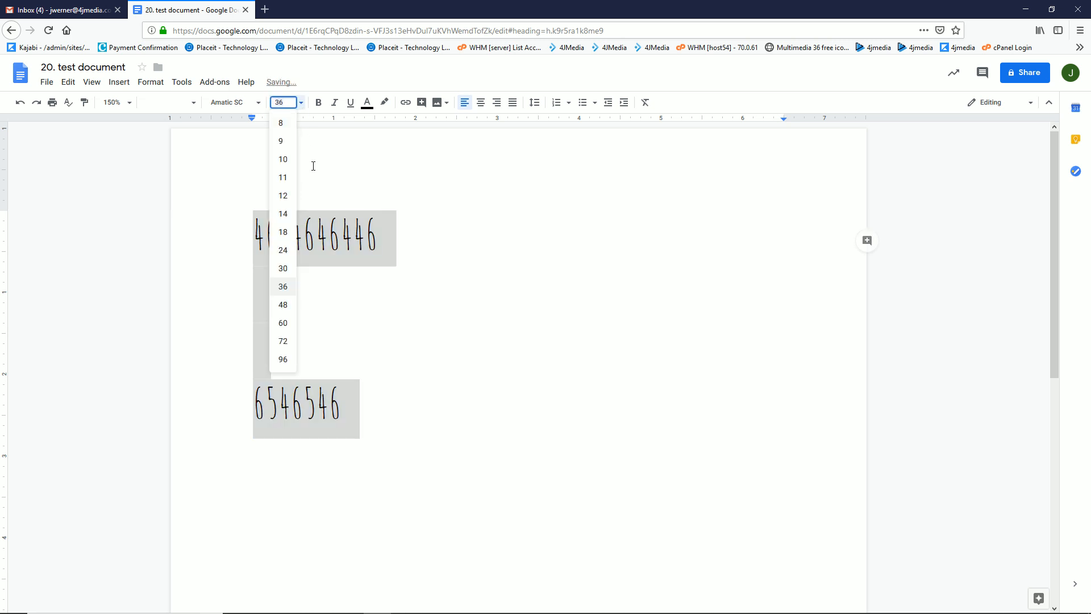
left_click(283, 359)
left_click(283, 103)
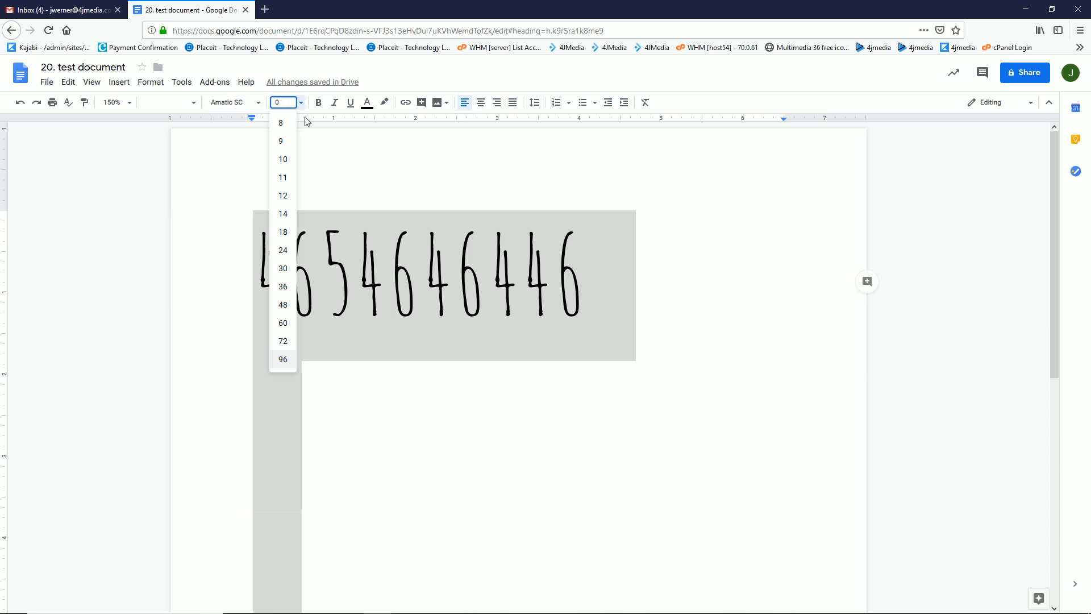
type("100")
key("Return")
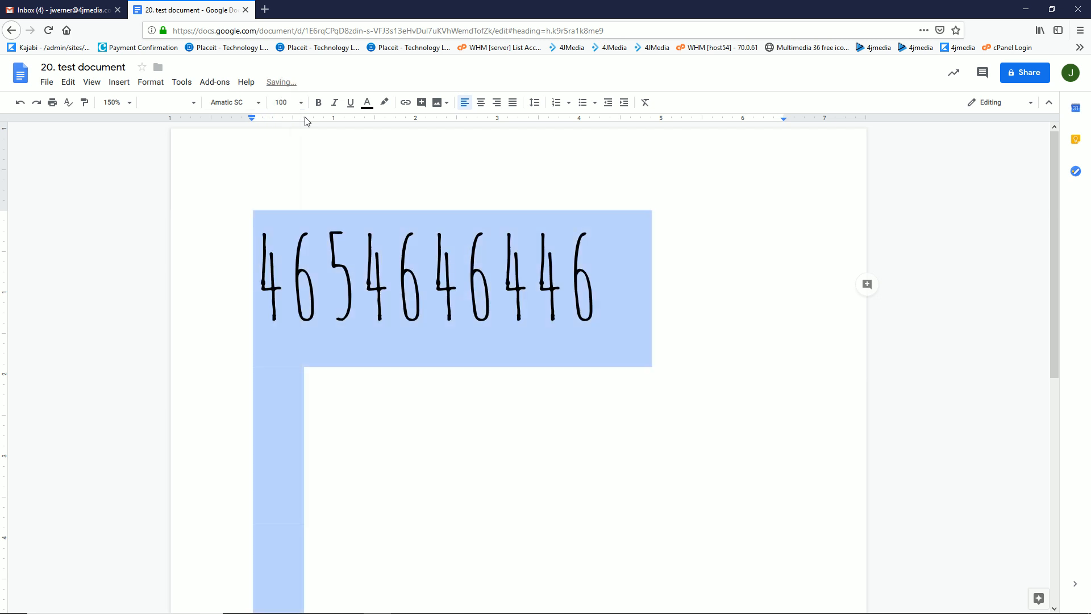
- Try font size 14 on all of the document's text and settle on 18
left_click(300, 102)
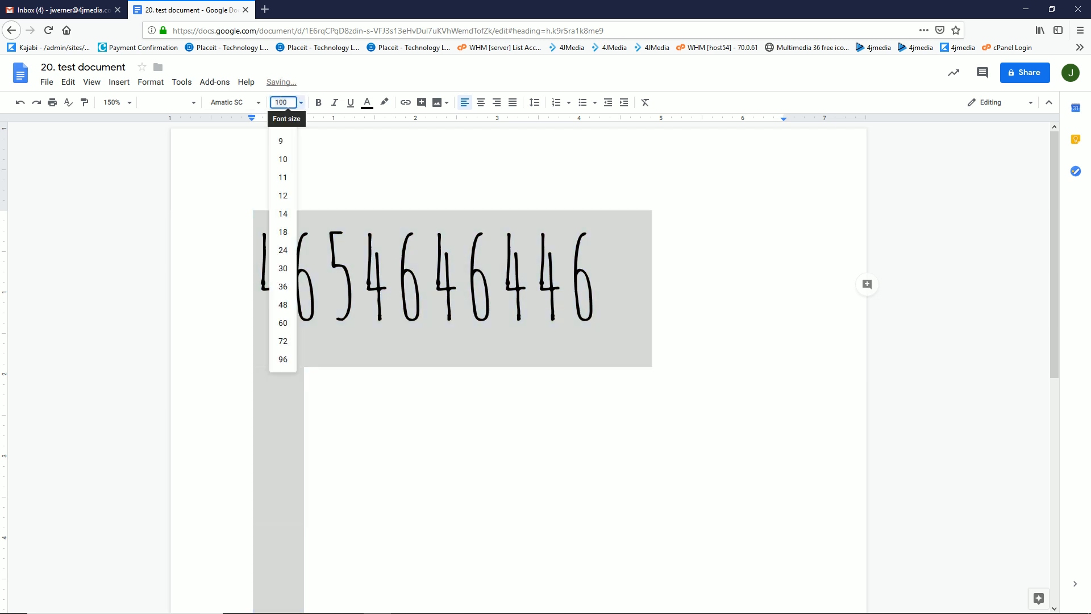
left_click(301, 103)
left_click(302, 102)
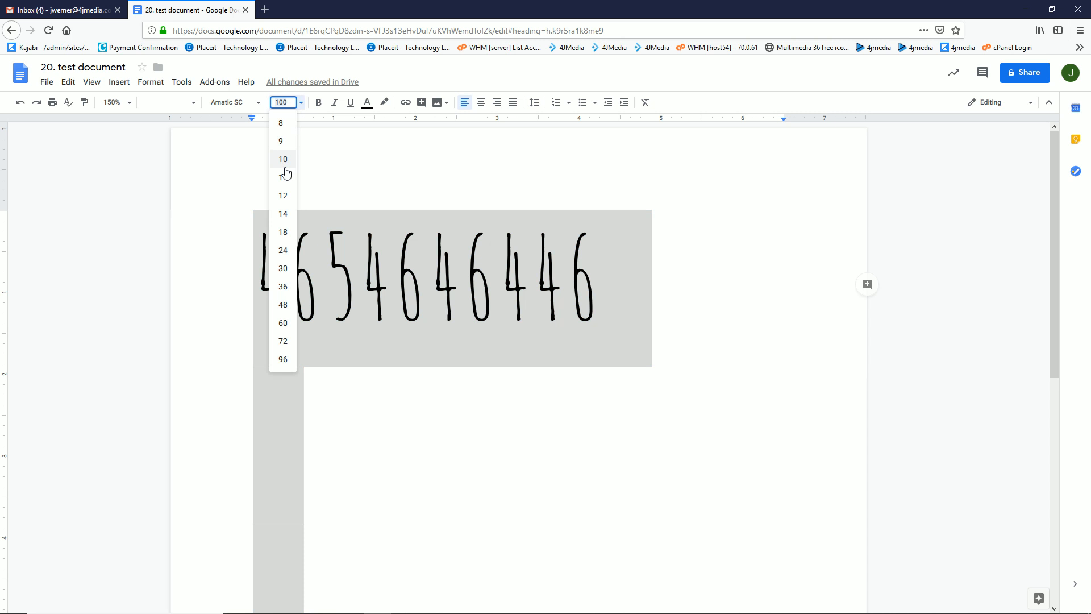
left_click(286, 213)
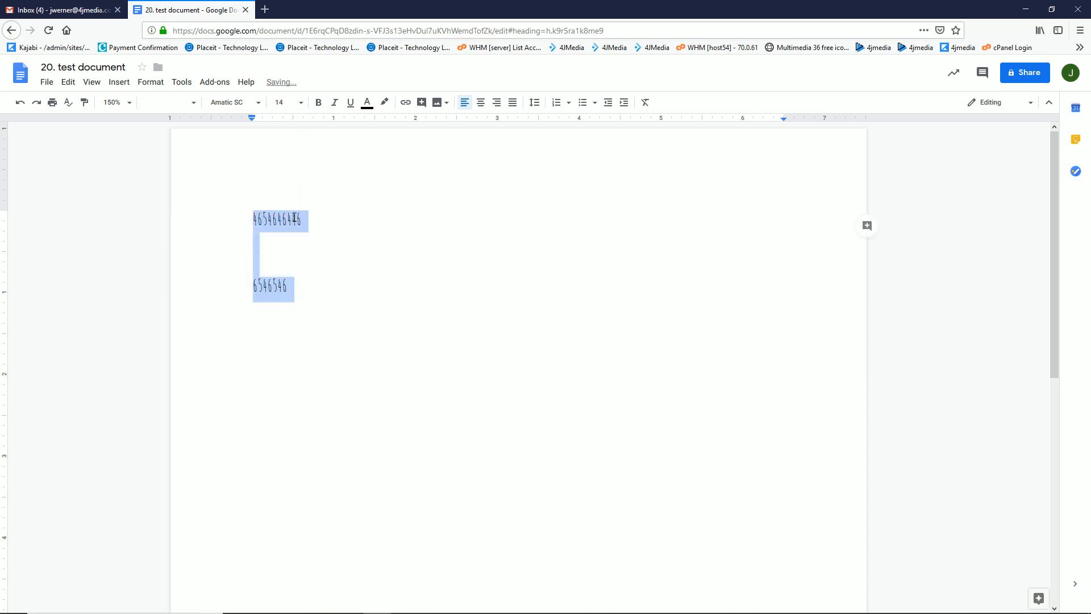
left_click(301, 104)
left_click(284, 232)
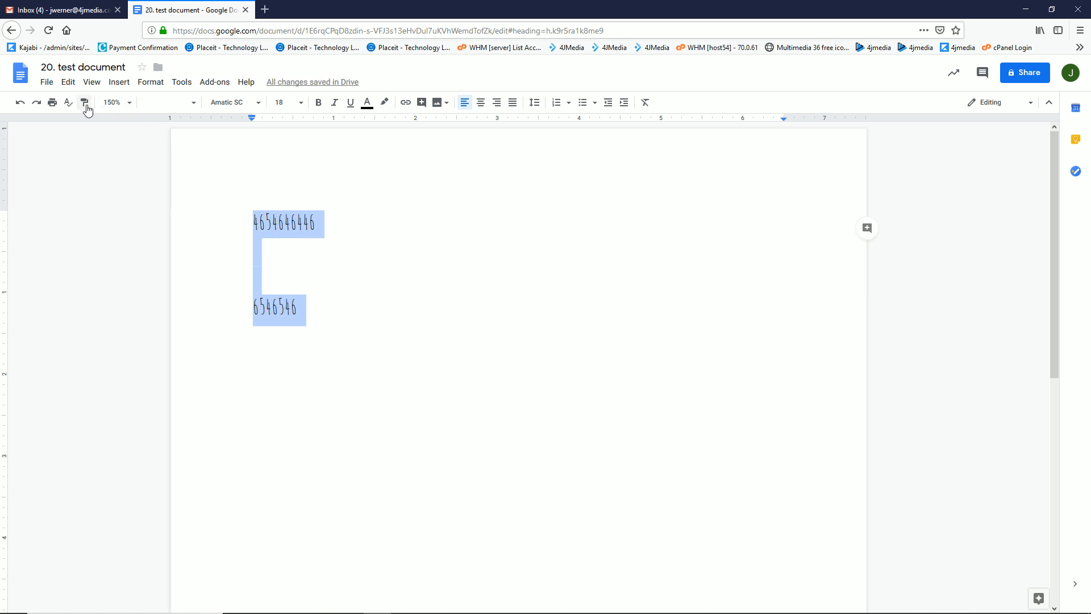
left_click(86, 105)
left_click(85, 105)
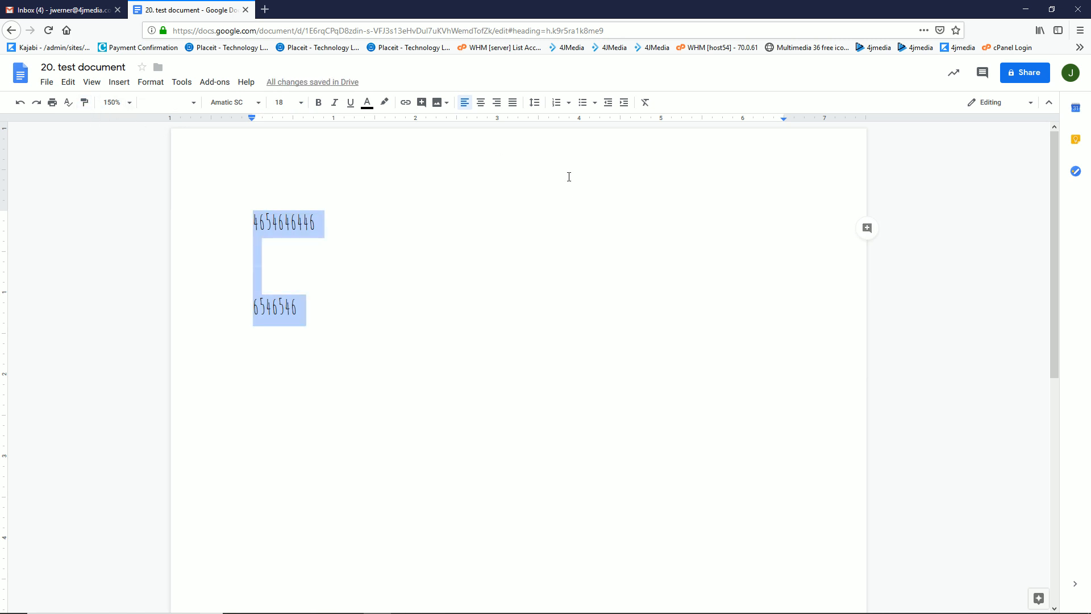
right_click(876, 234)
left_click(786, 241)
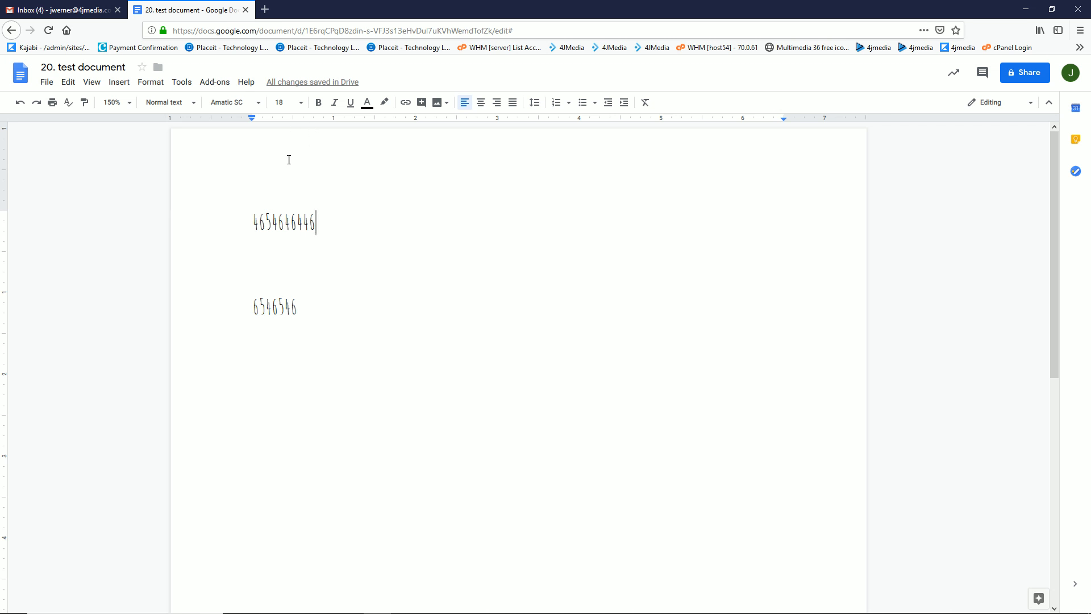
- Make the first line of text bold, italic and underlined
left_click_drag(254, 223, 325, 224)
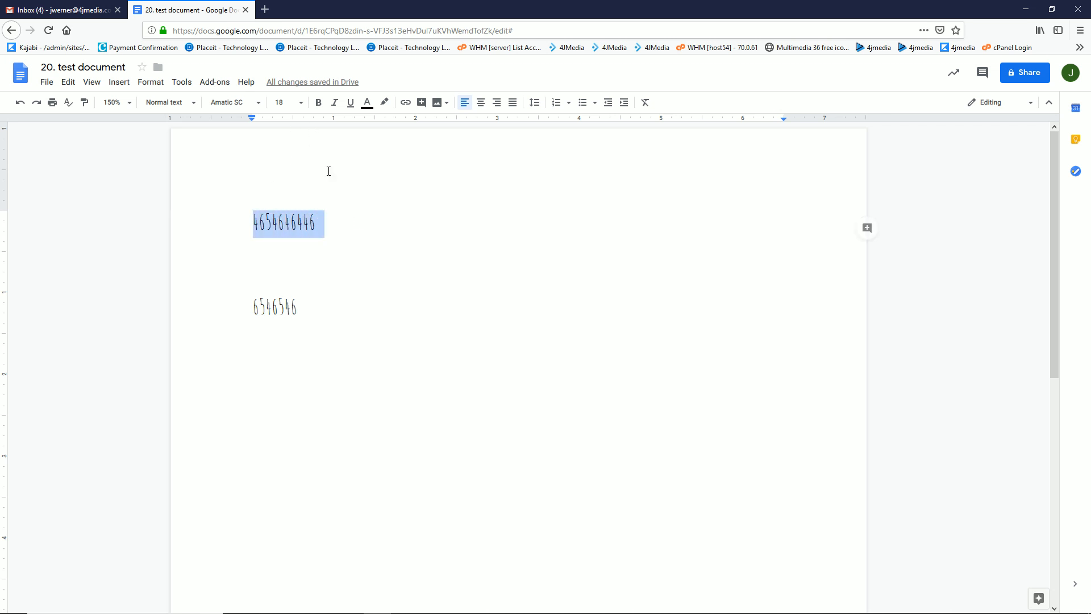
left_click(317, 106)
left_click(334, 106)
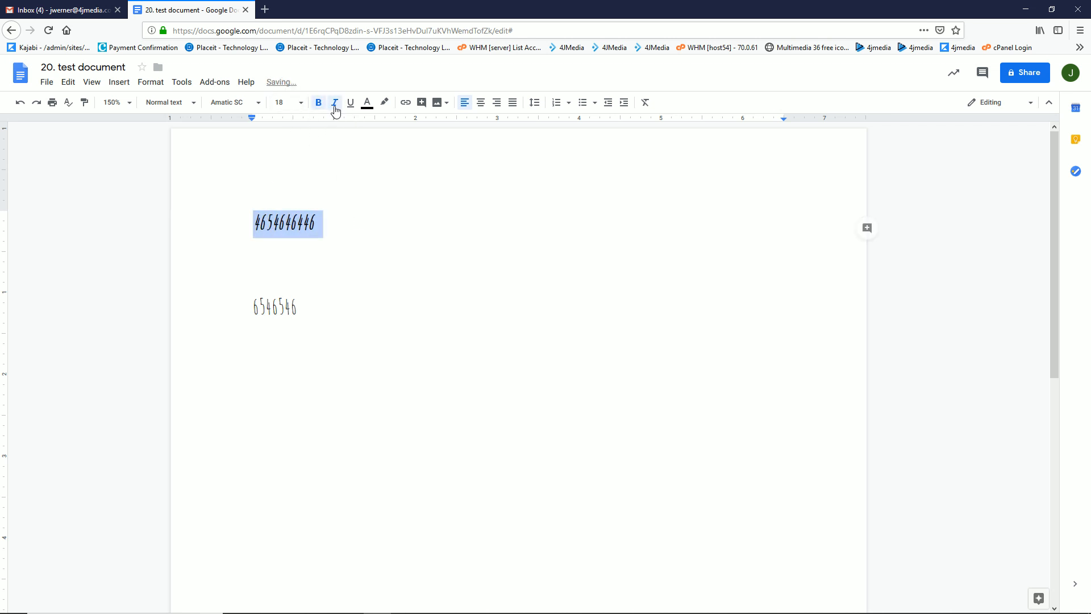
left_click(349, 105)
- Colour the first line's text red and give it a yellow highlight
left_click(366, 104)
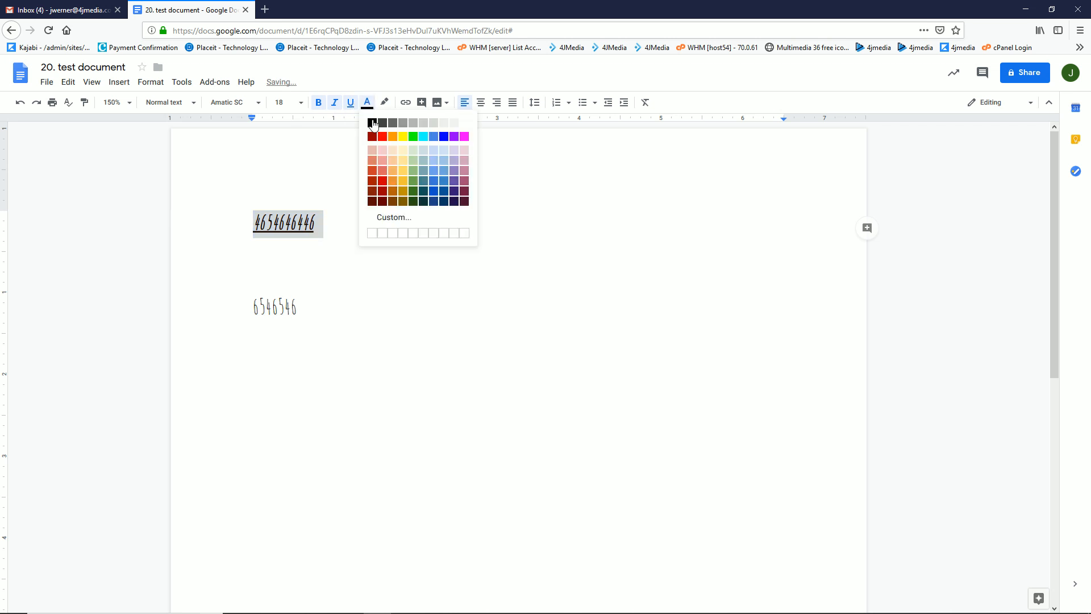
left_click(382, 137)
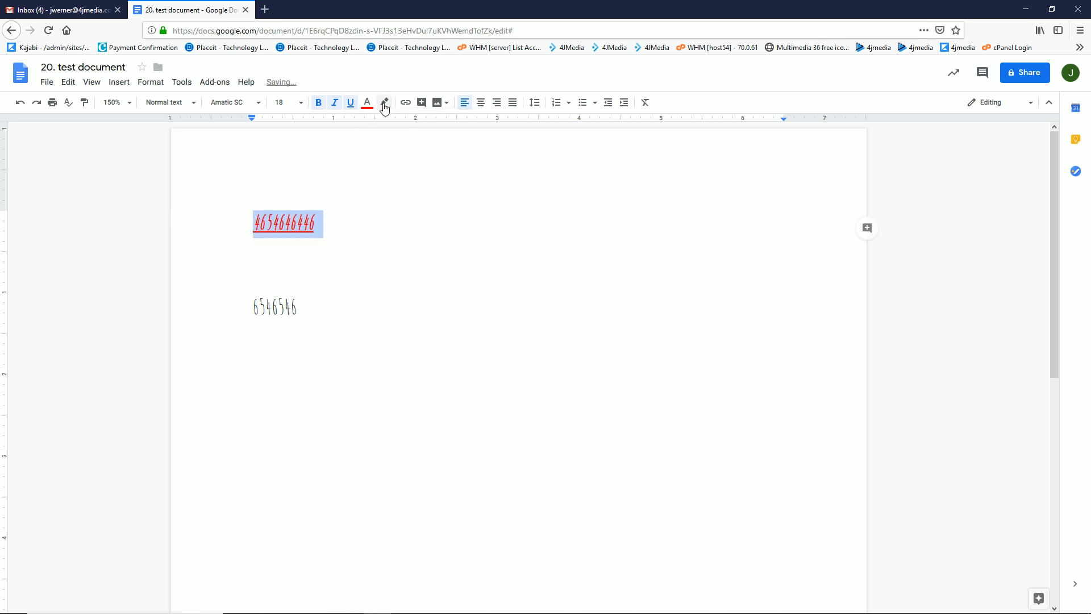
left_click(384, 105)
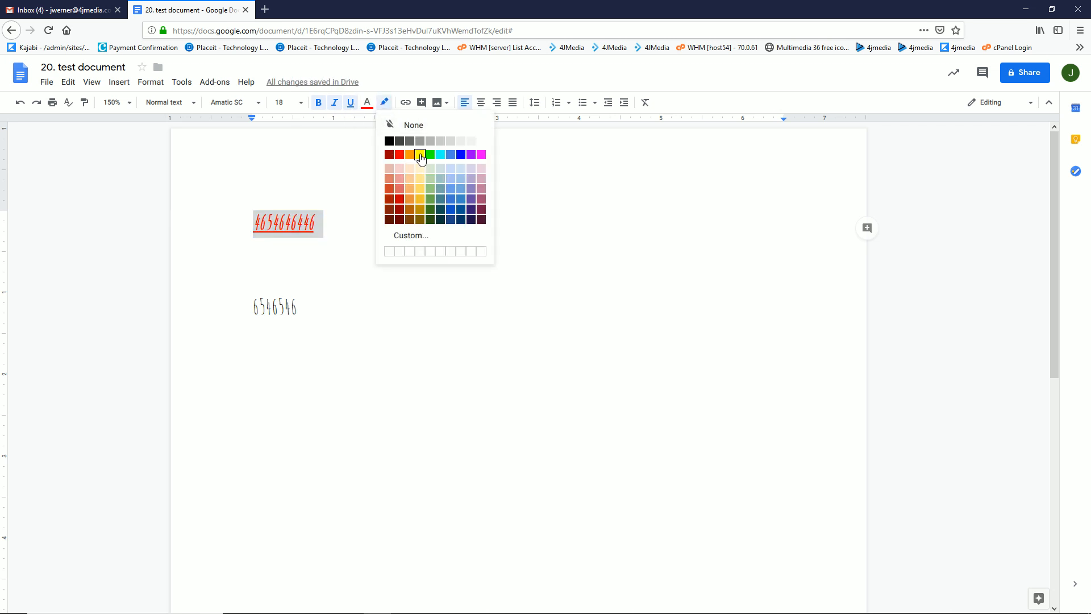
left_click(420, 158)
double_click(346, 257)
left_click(292, 224)
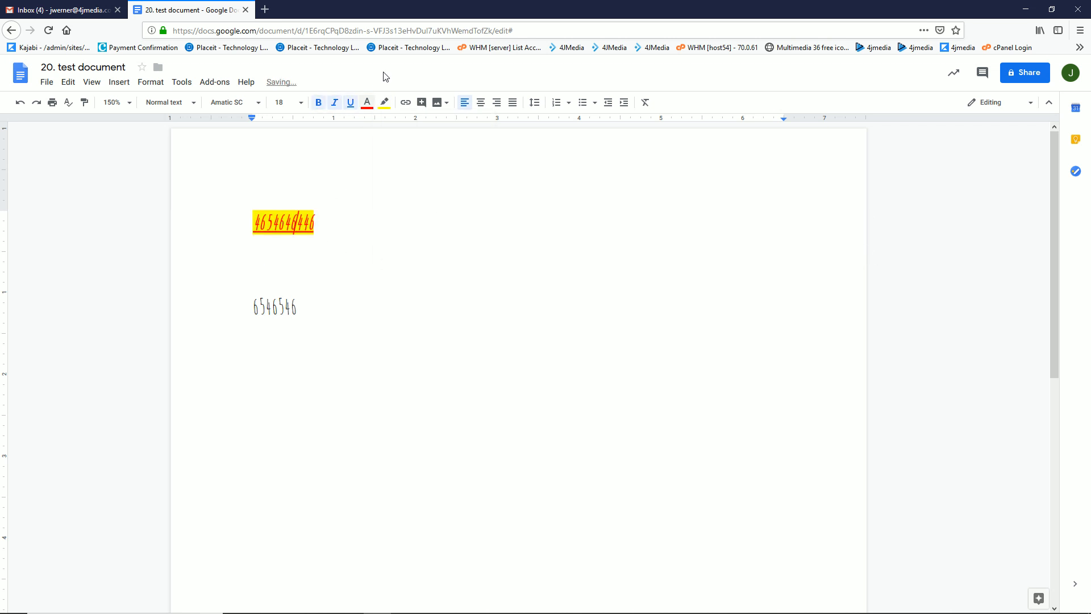
left_click(403, 104)
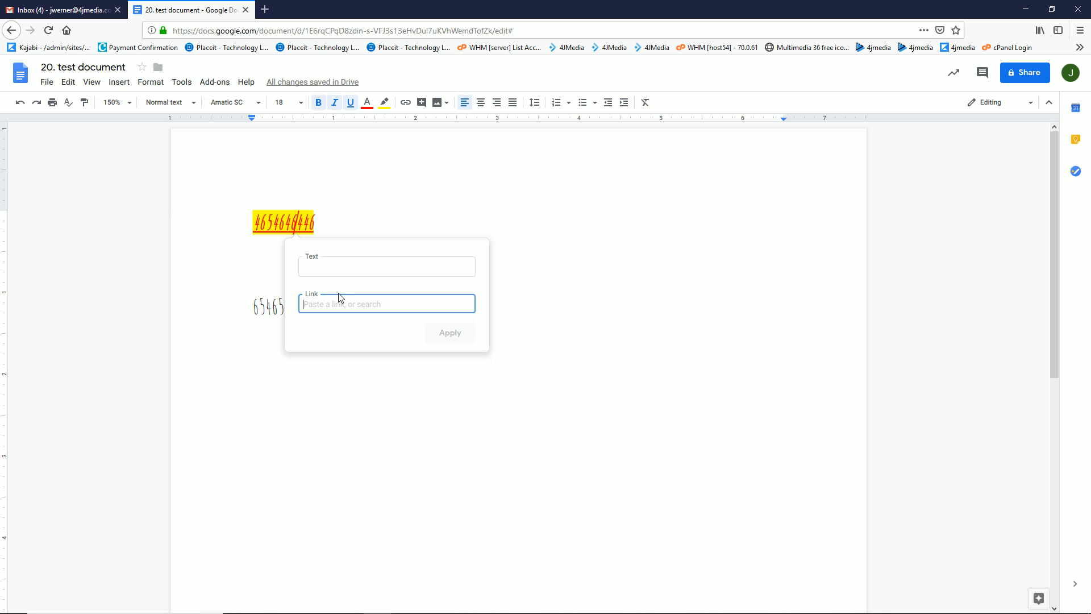
type("goo")
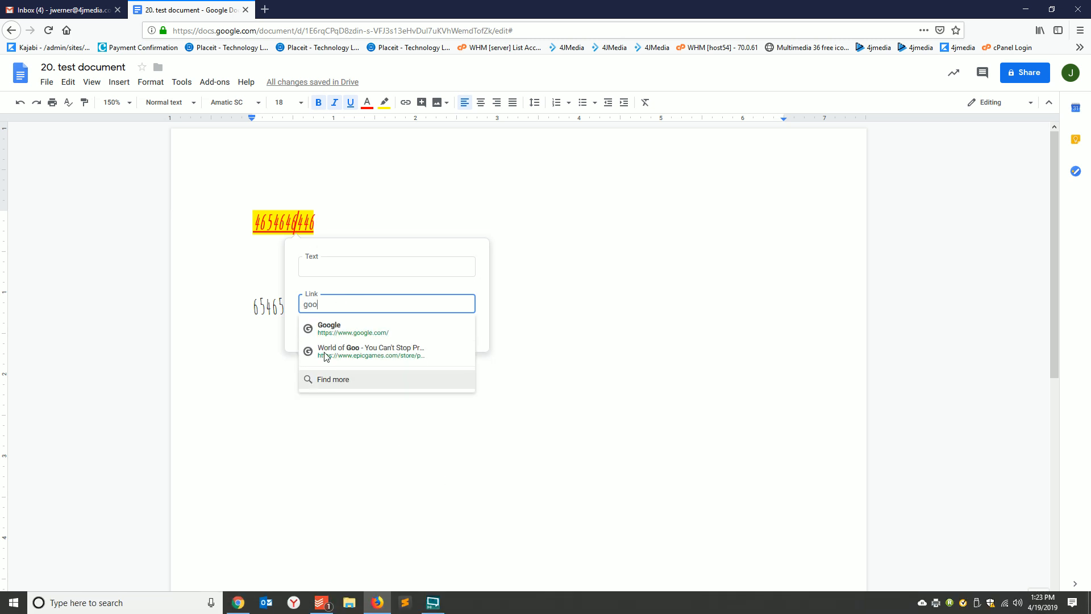
left_click(335, 336)
left_click(448, 333)
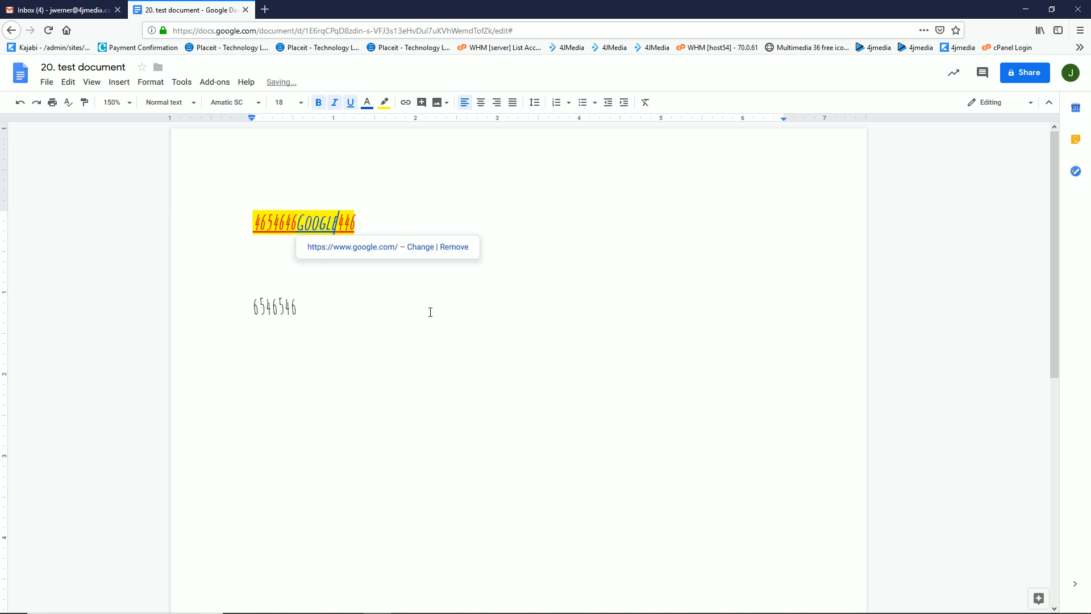
- Insert the 4JMedia logo image from the computer's New Logo folder below the 6546546 line
left_click(430, 352)
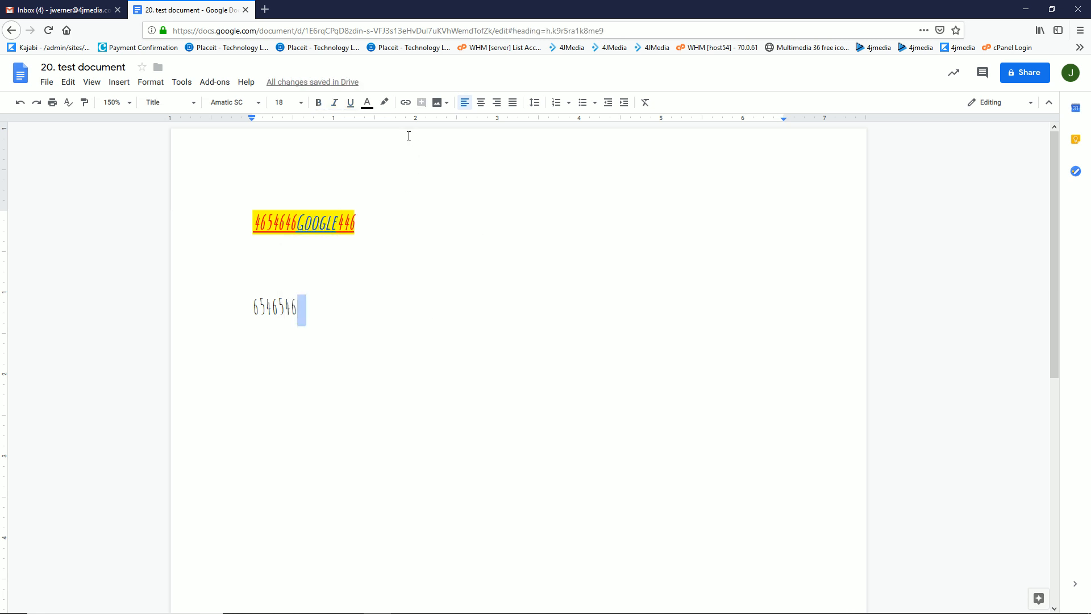
left_click(438, 102)
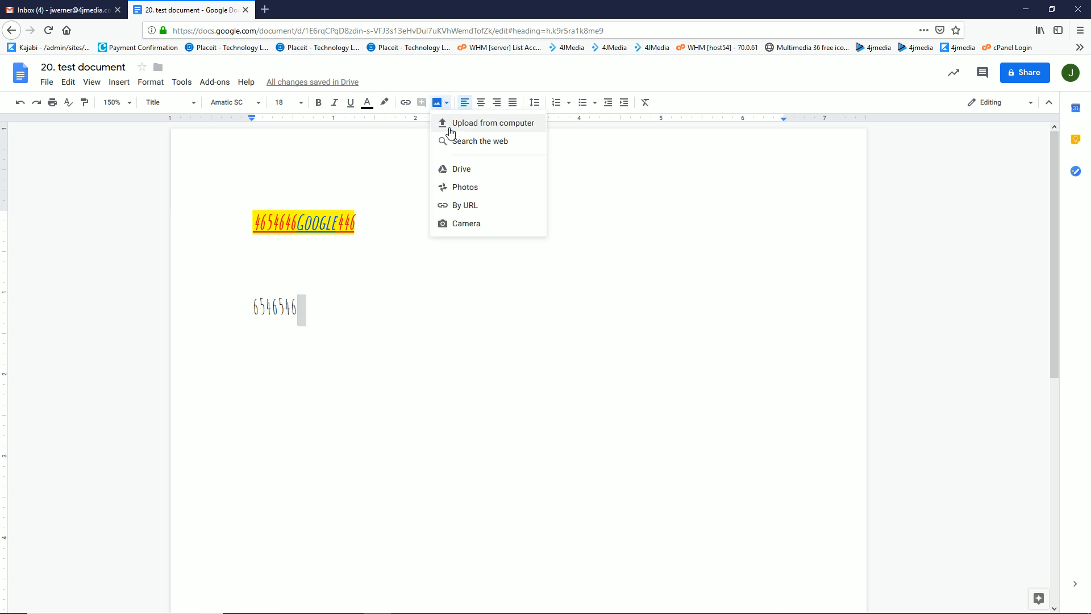
left_click(464, 124)
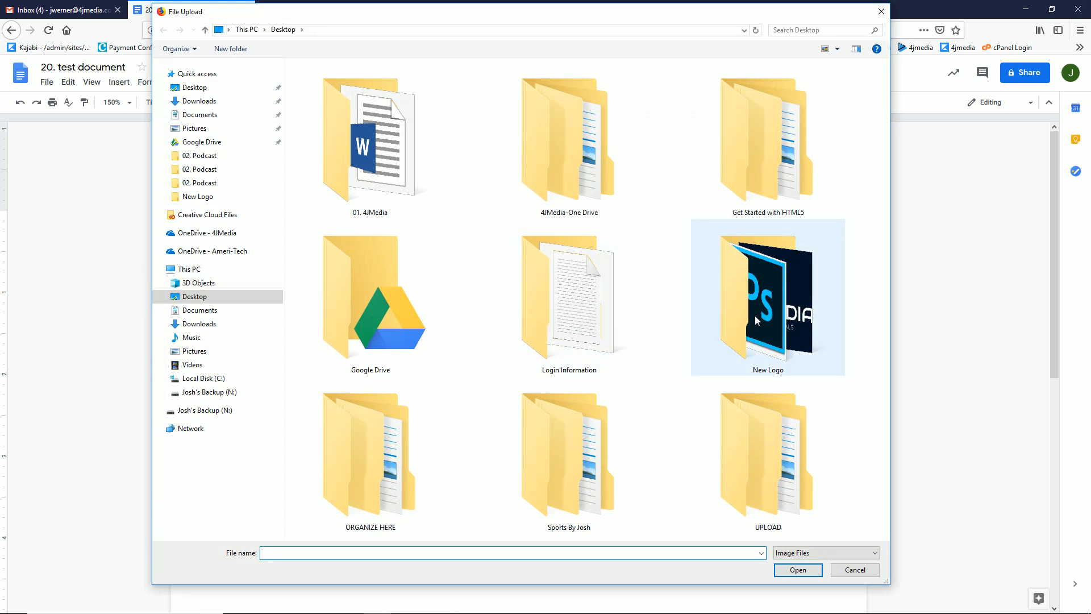
double_click(756, 317)
double_click(653, 166)
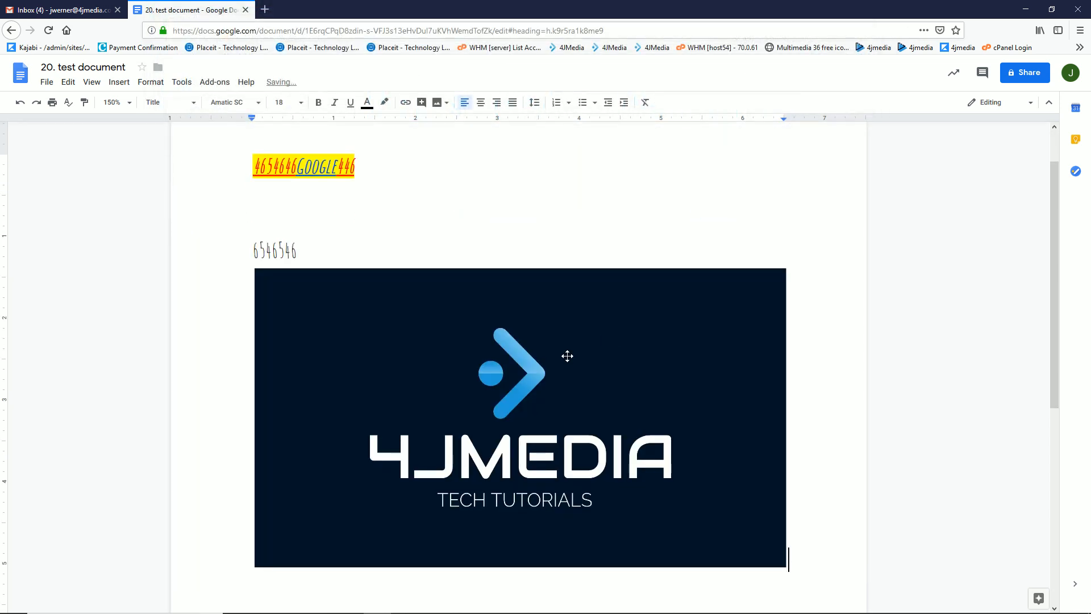
- Try raising the logo image's transparency, brightness and contrast in its image options, and reset the adjustments
scroll(449, 205, "up", 2)
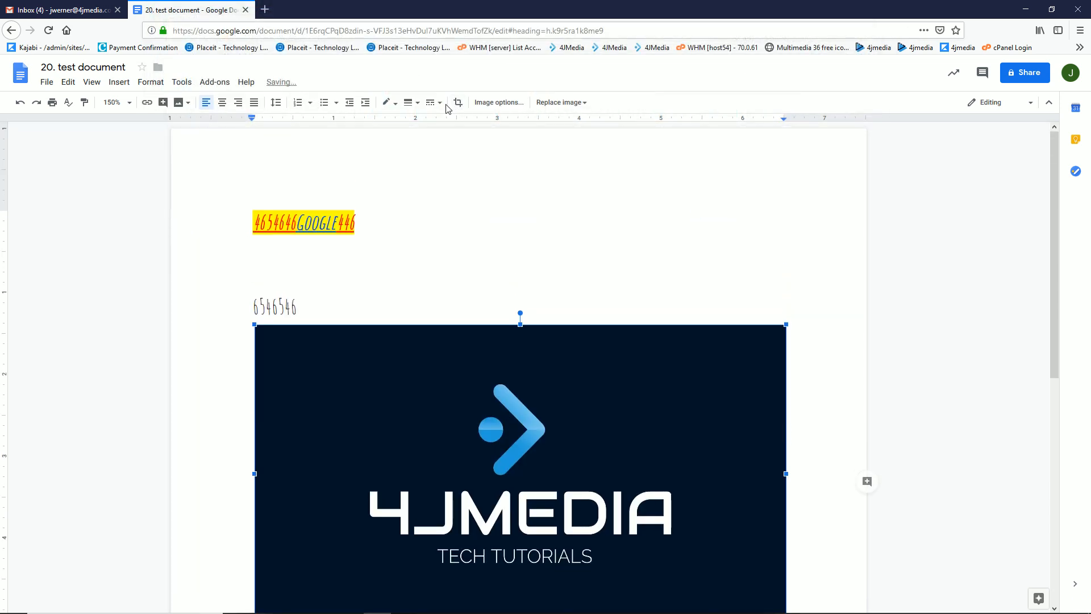
left_click(497, 104)
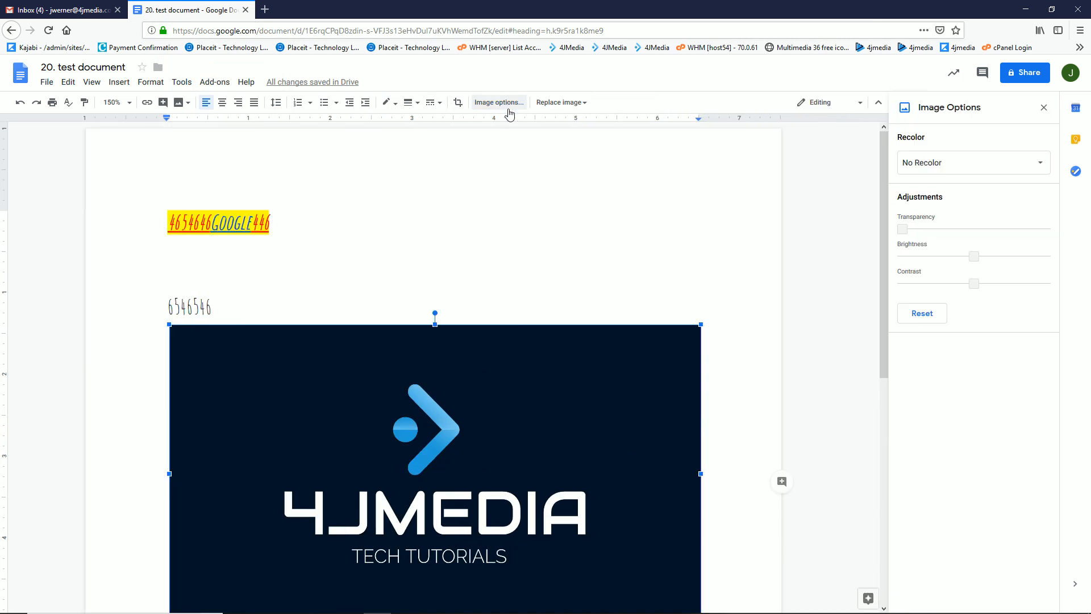
left_click(944, 229)
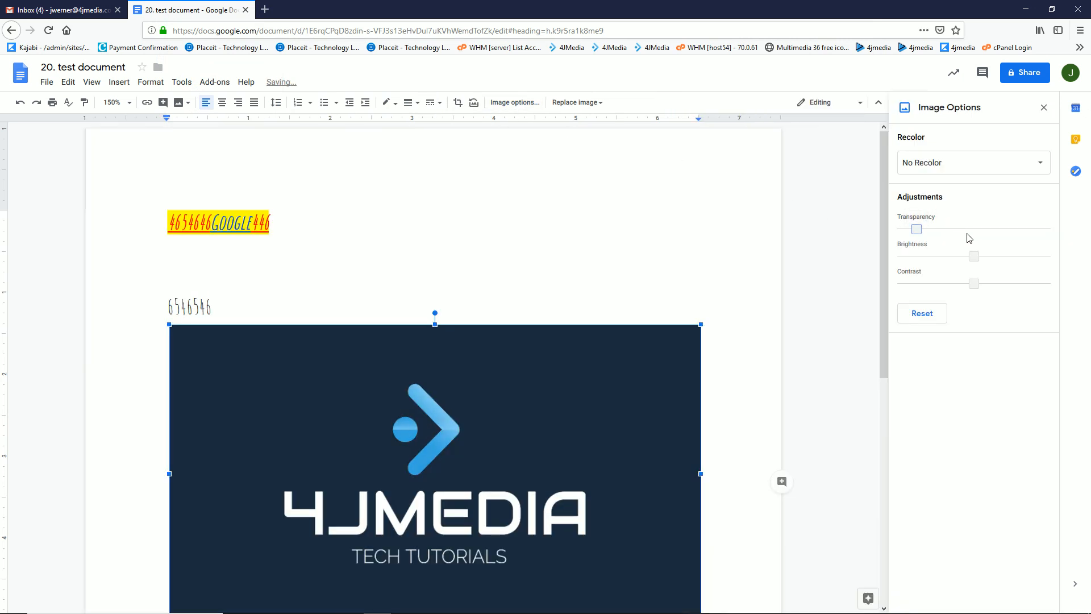
left_click(982, 256)
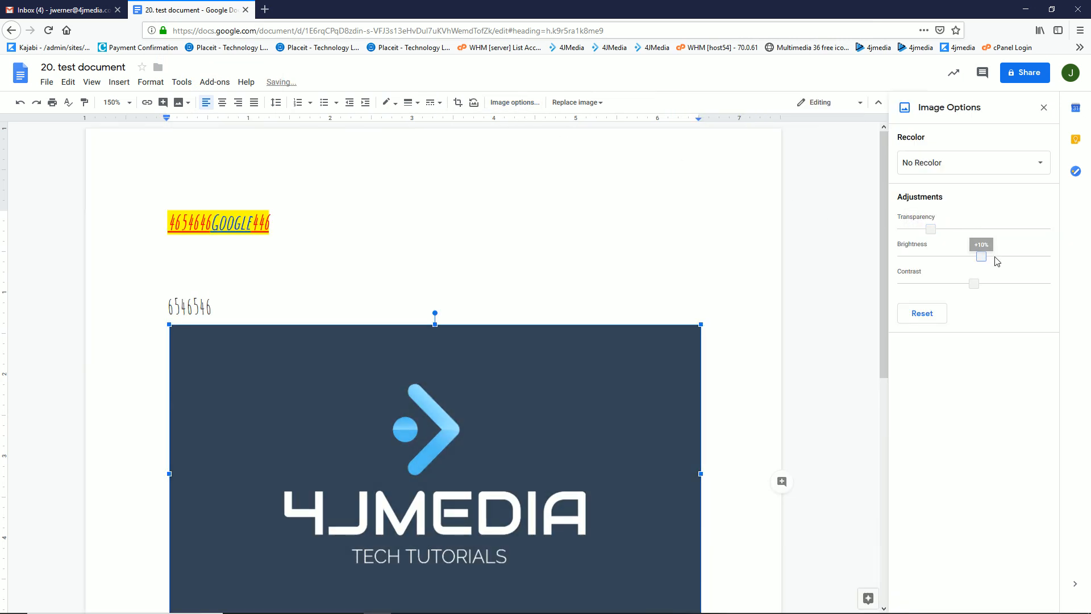
left_click(981, 283)
left_click(934, 317)
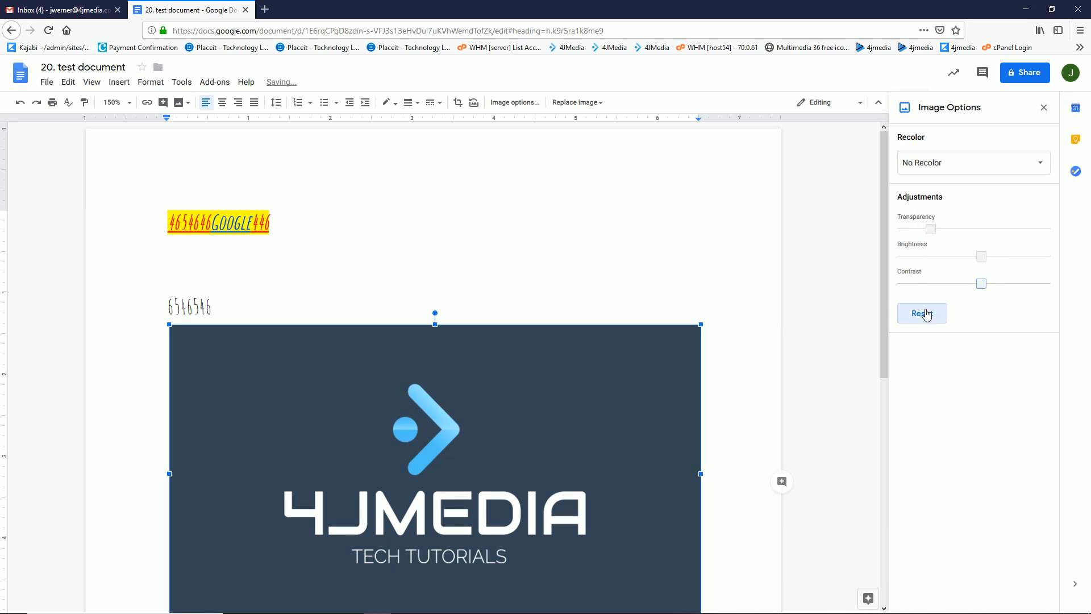
- Try the Dark 3 recolor on the logo image, apply Dark 10 instead, and deselect the image
left_click(933, 168)
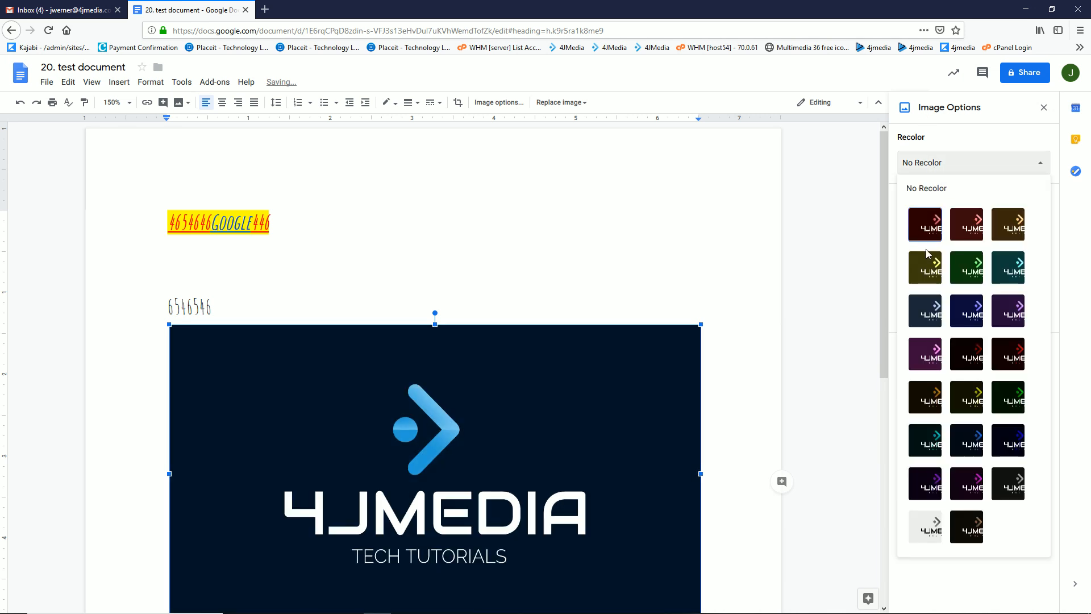
left_click(926, 409)
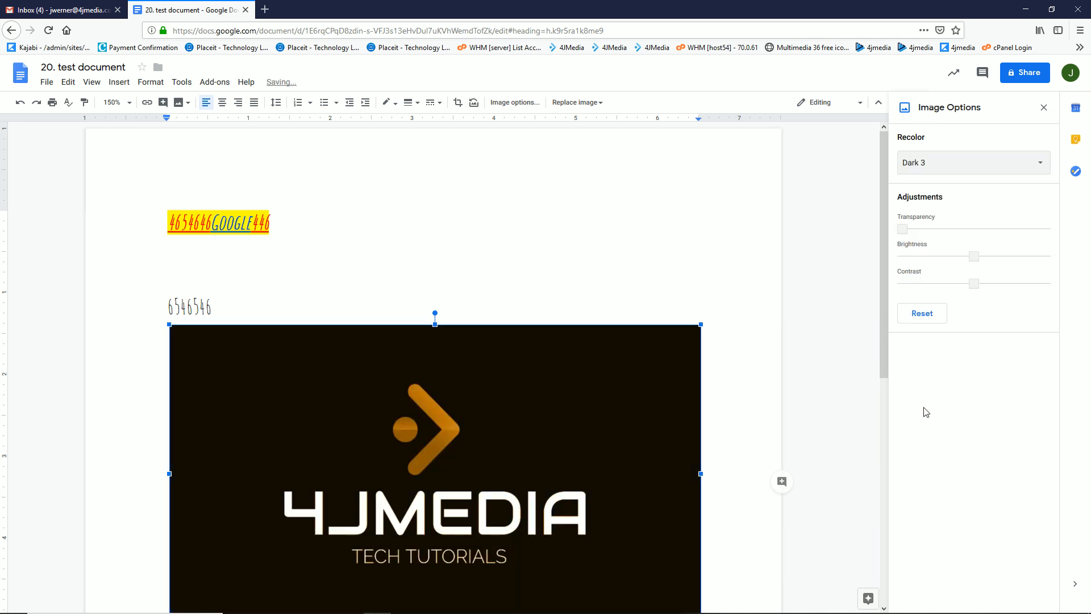
left_click(957, 160)
left_click(974, 482)
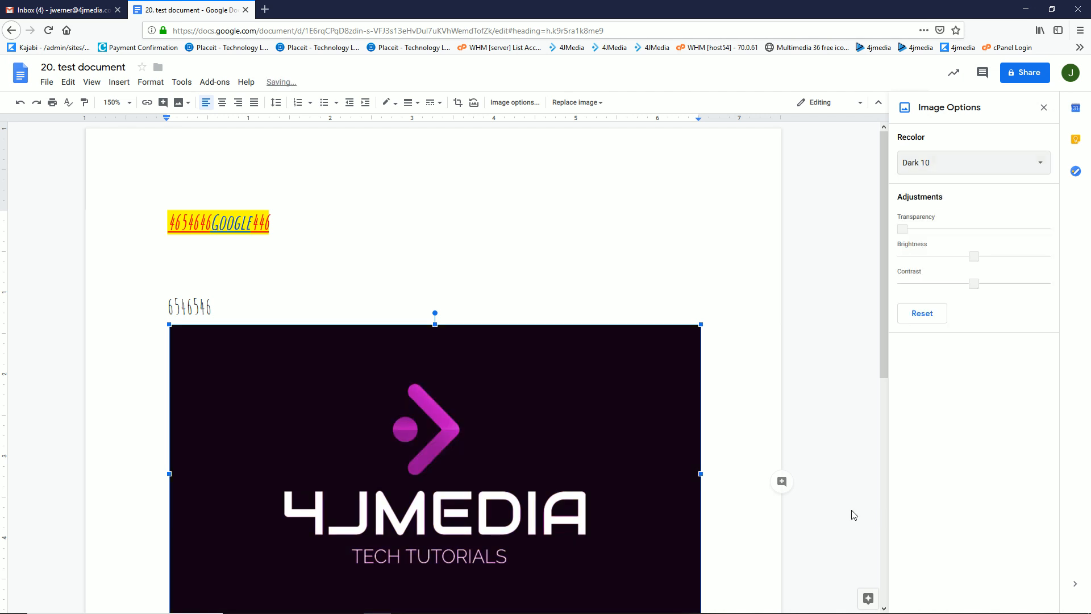
scroll(685, 411, "down", 5)
left_click(731, 379)
scroll(705, 296, "up", 3)
scroll(538, 242, "up", 3)
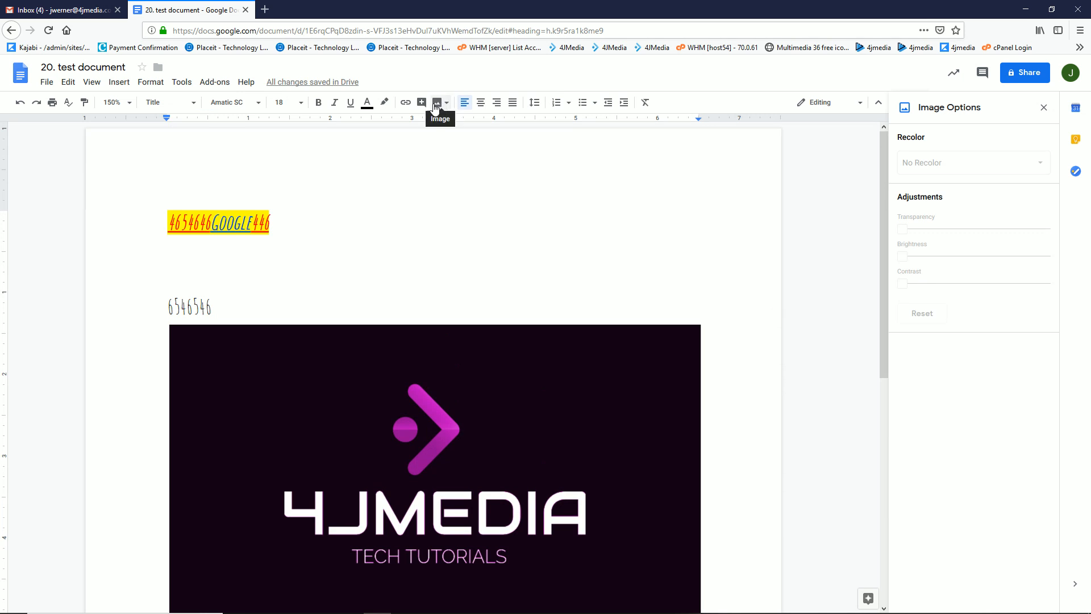
- Justify the first line containing the Google link and set its line spacing to double
left_click(304, 220)
left_click_drag(301, 222, 126, 200)
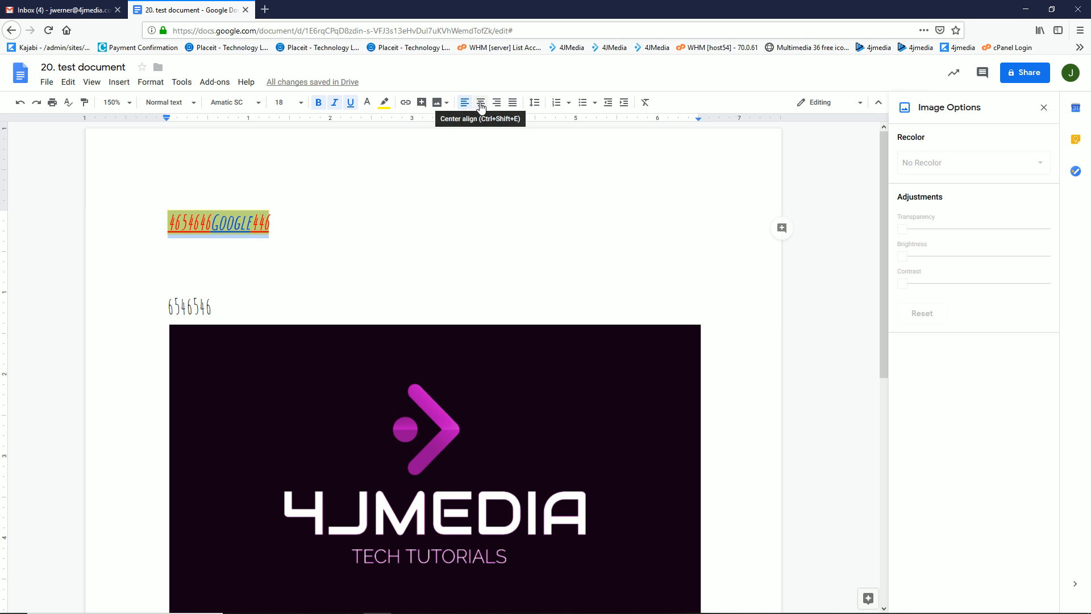
left_click(513, 104)
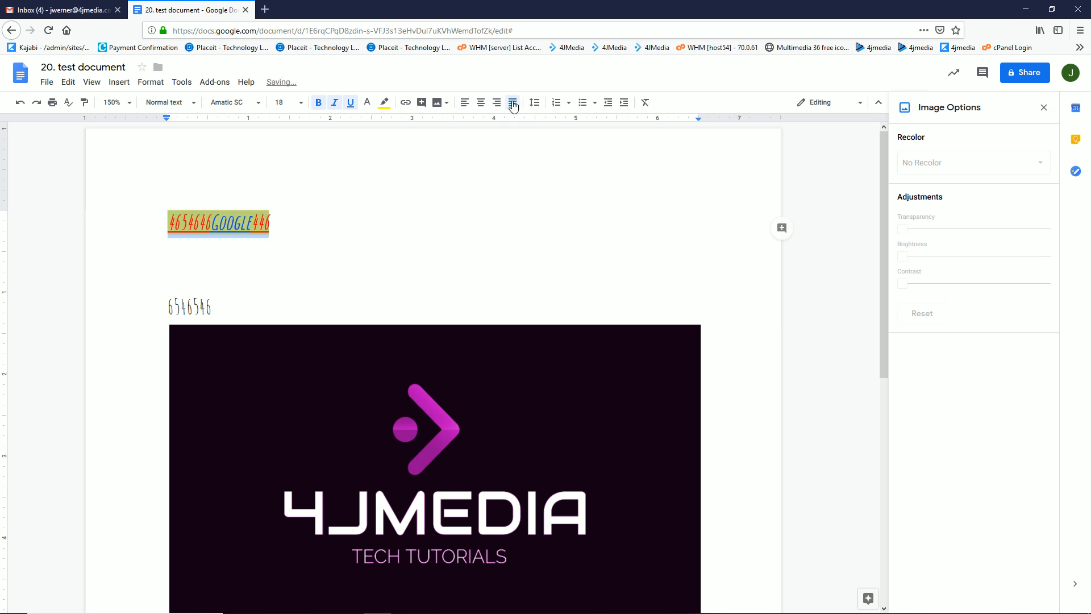
left_click(535, 104)
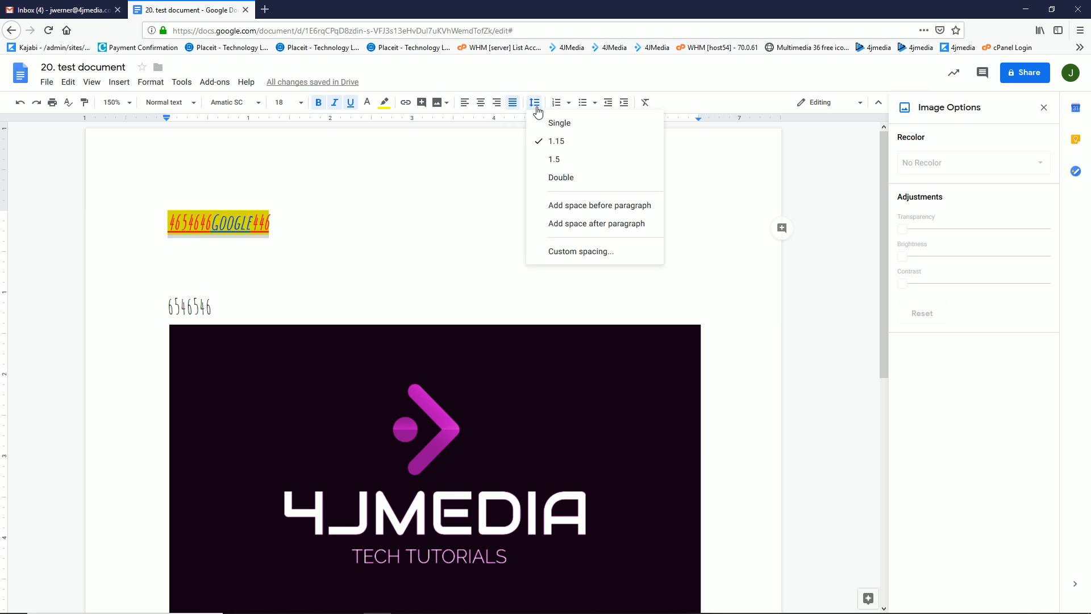
left_click(561, 177)
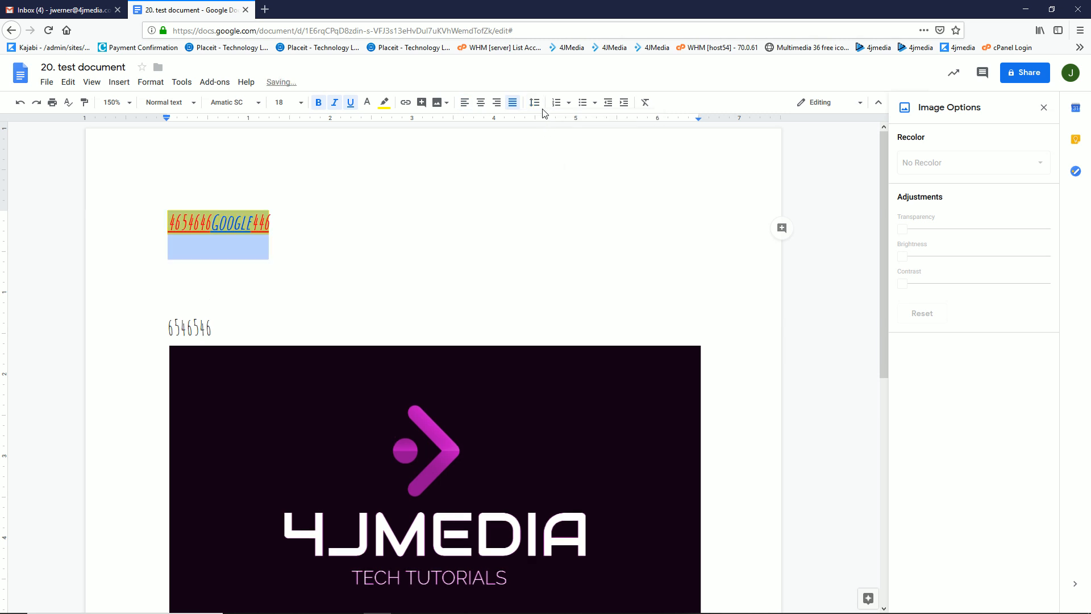
- Turn the first line into a numbered list item and change it to a bulleted one
left_click(558, 103)
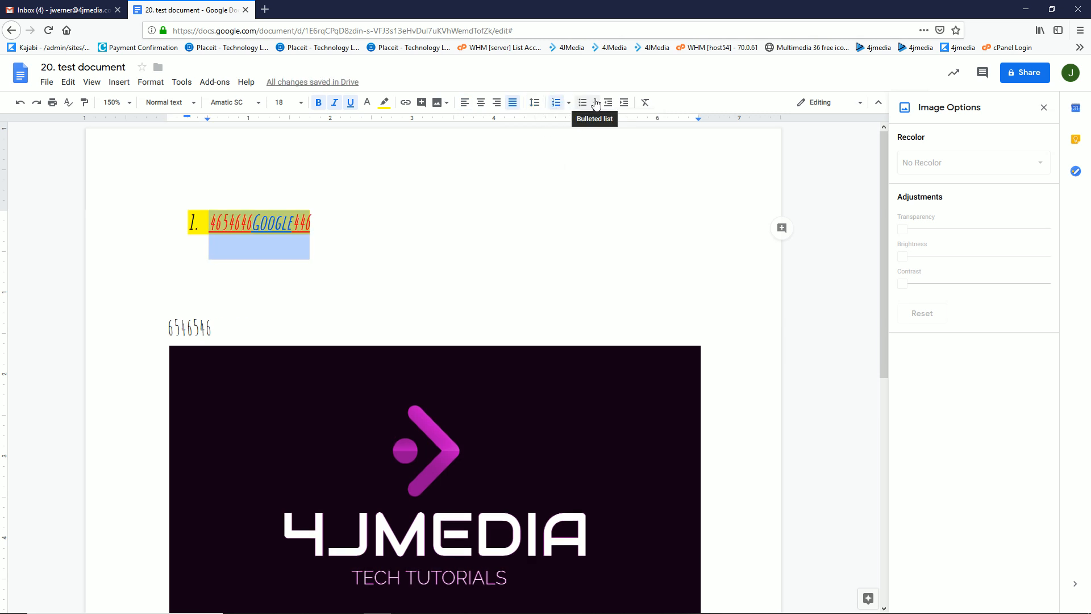
left_click(584, 103)
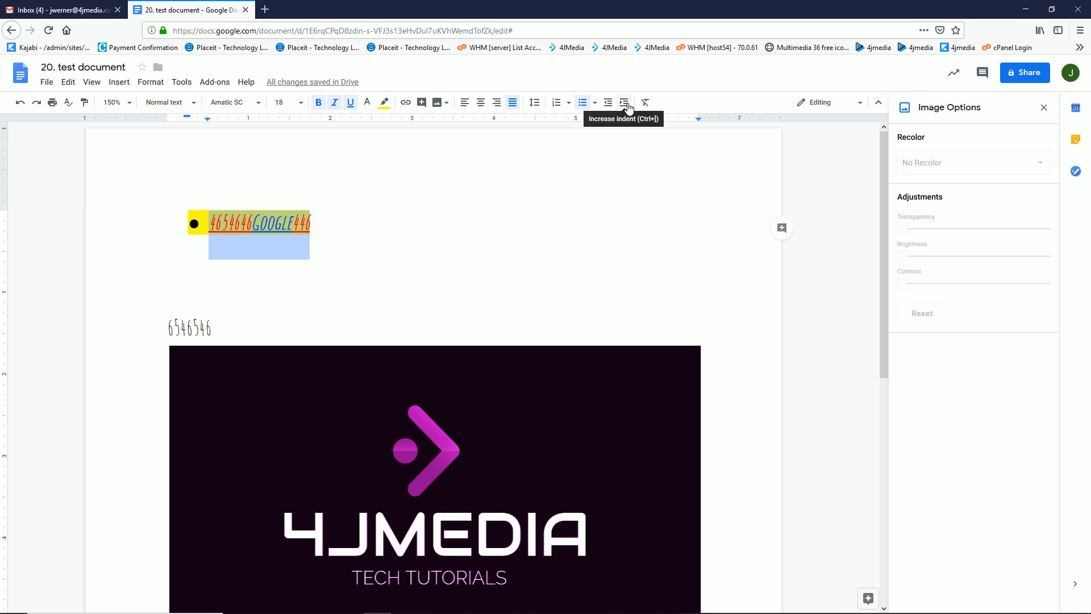
- Try several deeper indents on the bulleted line, settle on one extra level, and clear the line's formatting
left_click(624, 103)
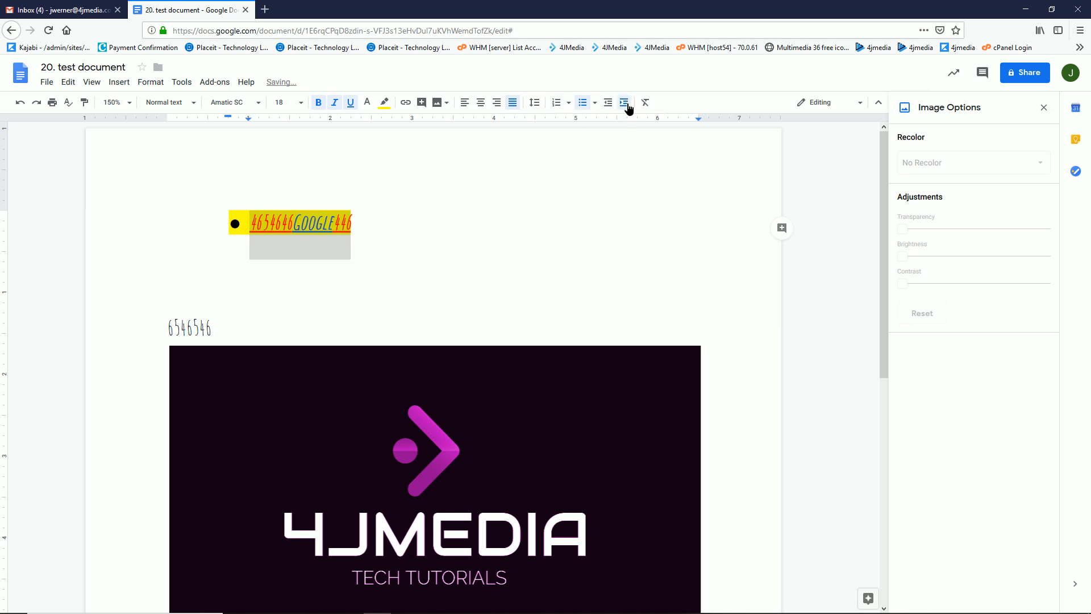
left_click(625, 103)
left_click(625, 103)
left_click(625, 102)
left_click(625, 103)
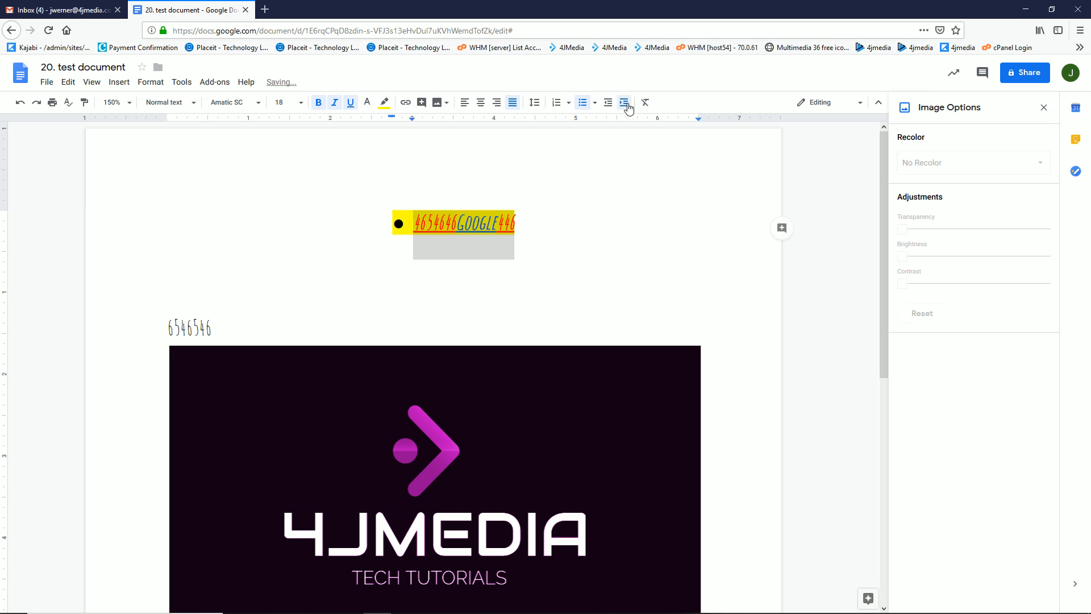
left_click(627, 104)
left_click(609, 104)
left_click(609, 104)
left_click(610, 104)
left_click(609, 104)
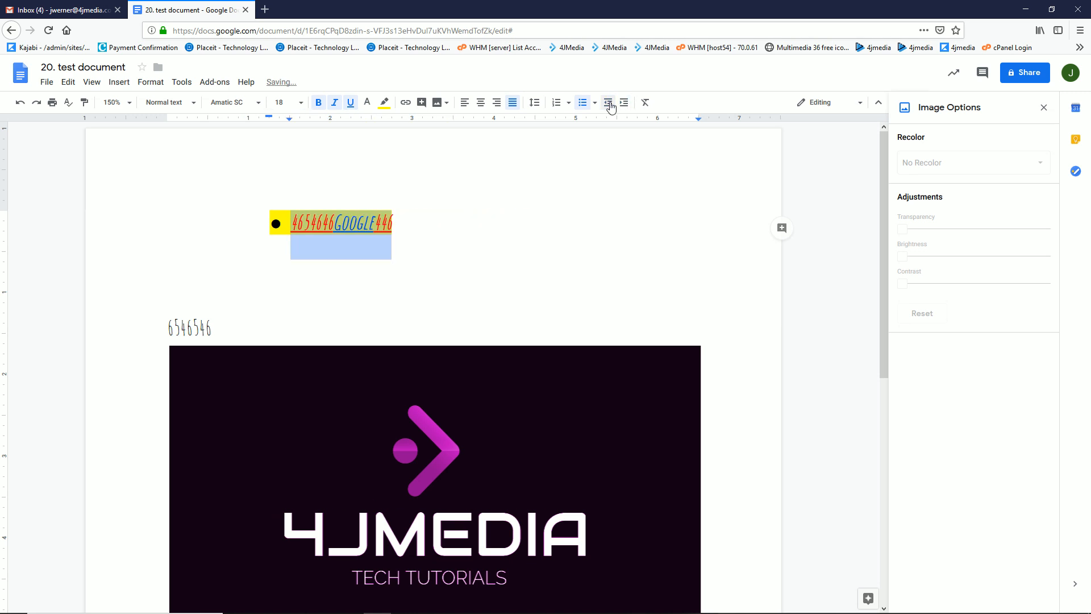
left_click(610, 104)
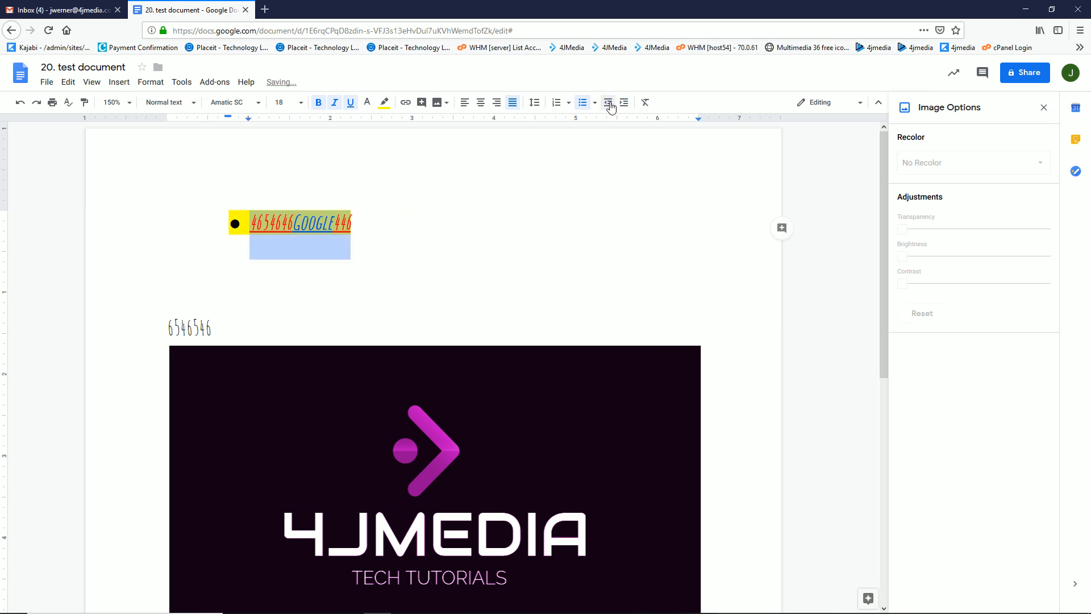
left_click(645, 103)
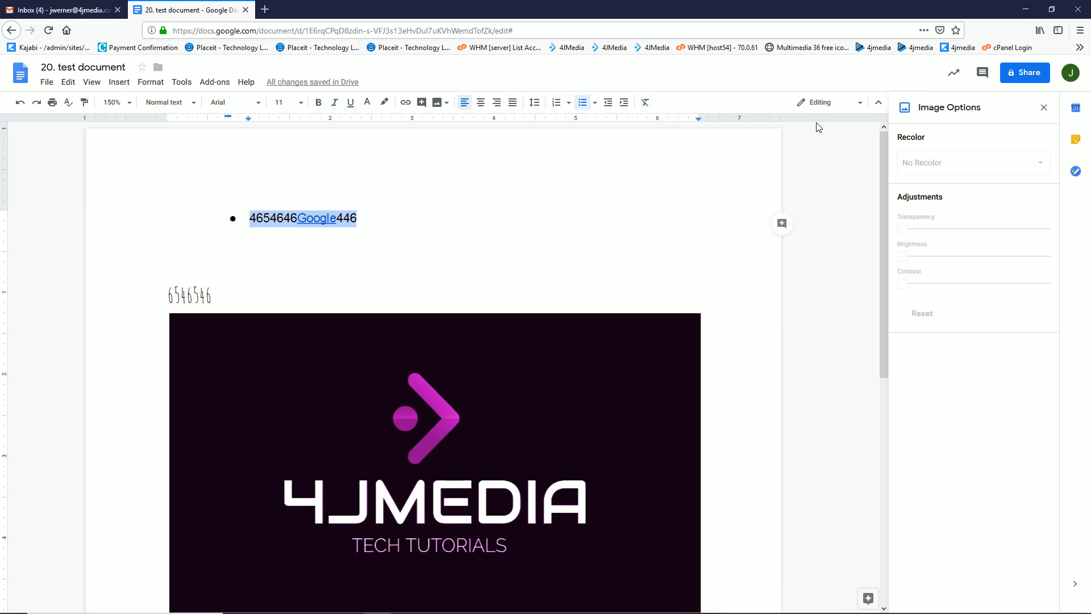
left_click(47, 85)
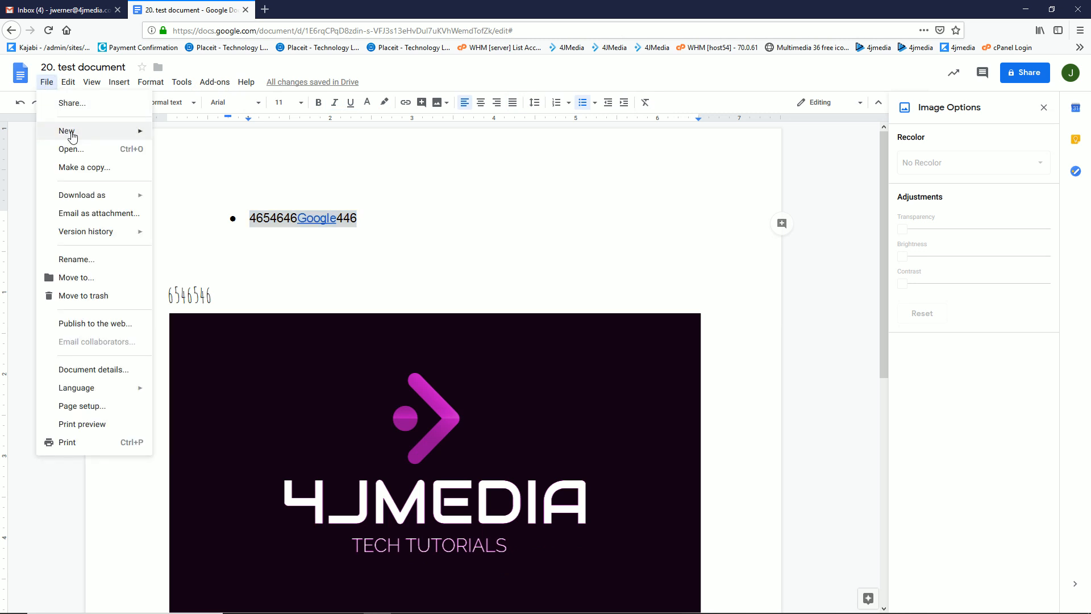
mouse_move(72, 136)
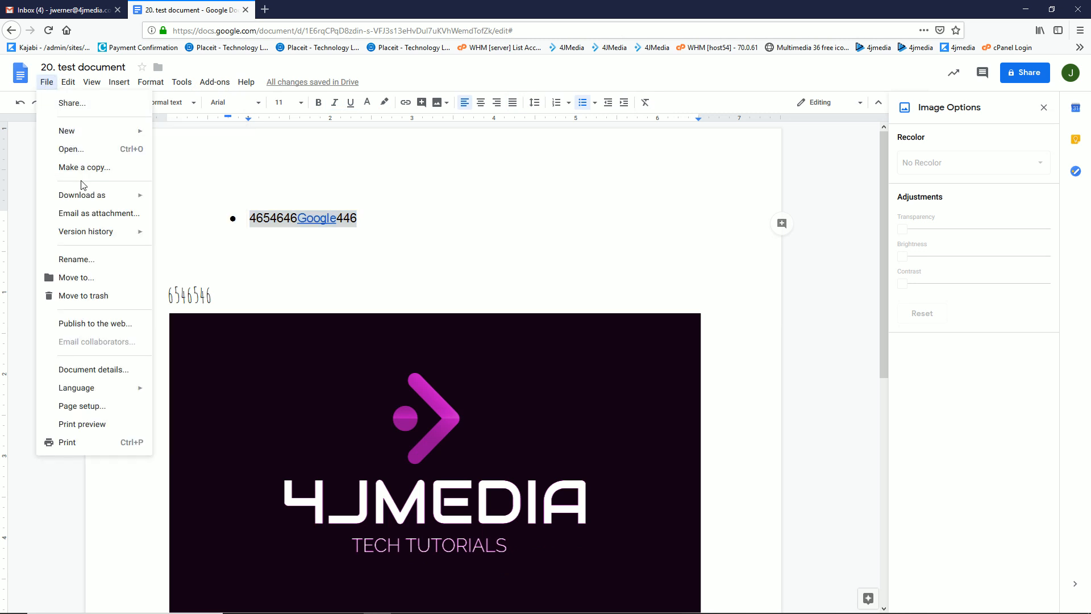
mouse_move(83, 202)
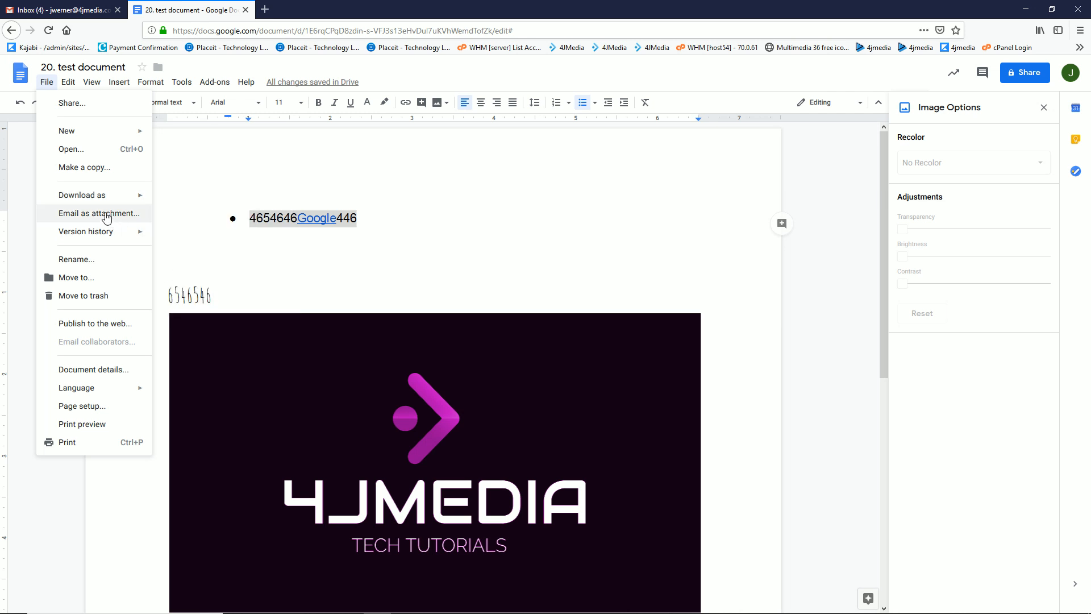
mouse_move(114, 238)
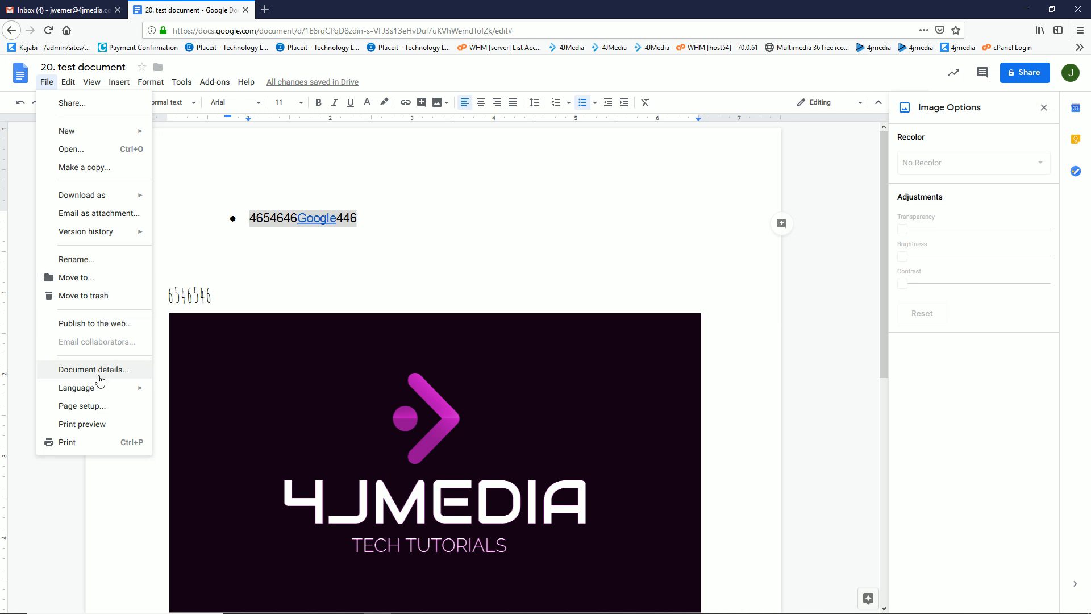
mouse_move(97, 390)
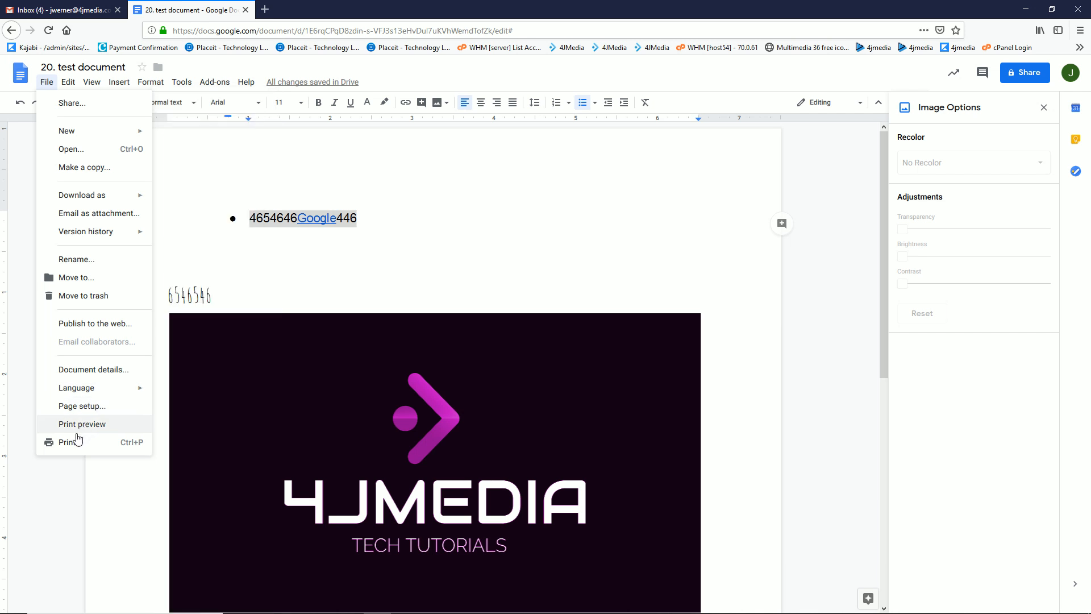
left_click(46, 83)
left_click(68, 84)
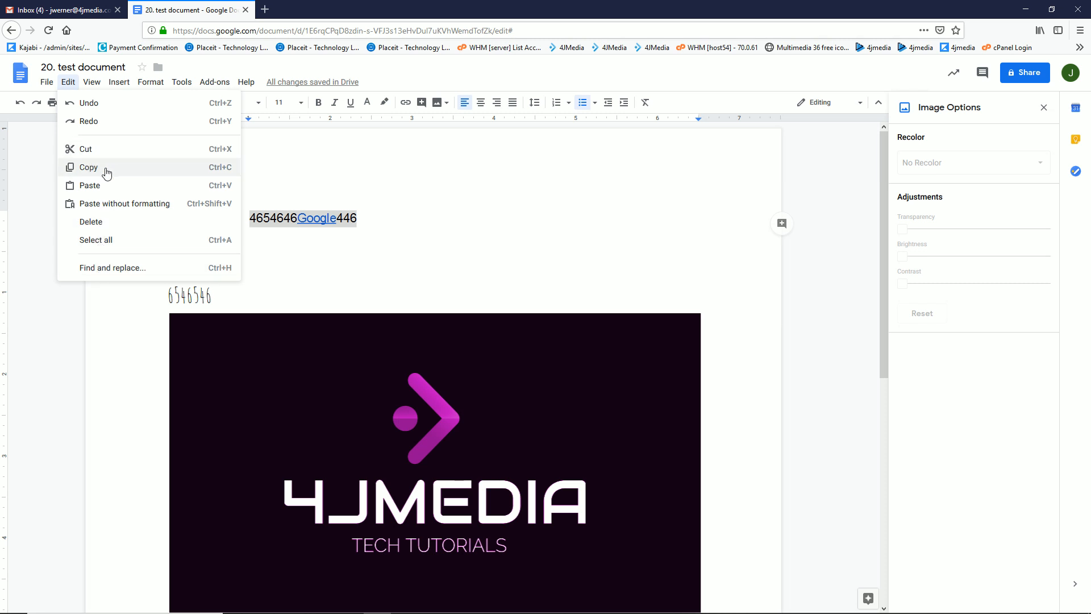
- View the document in full screen with the controls hidden, and bring the controls back
mouse_move(94, 82)
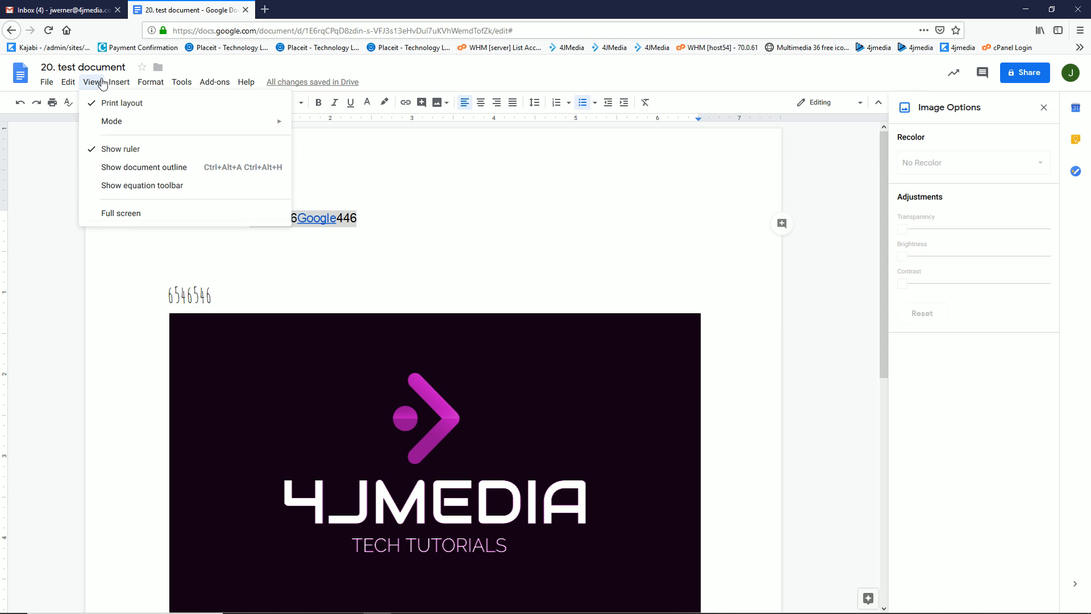
left_click(121, 213)
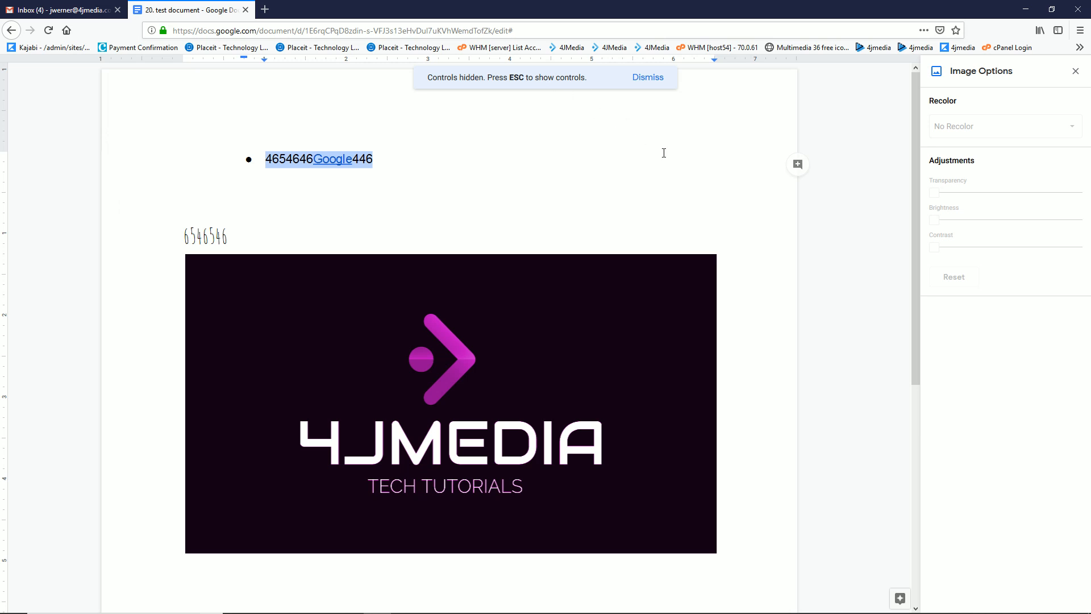
key("Escape")
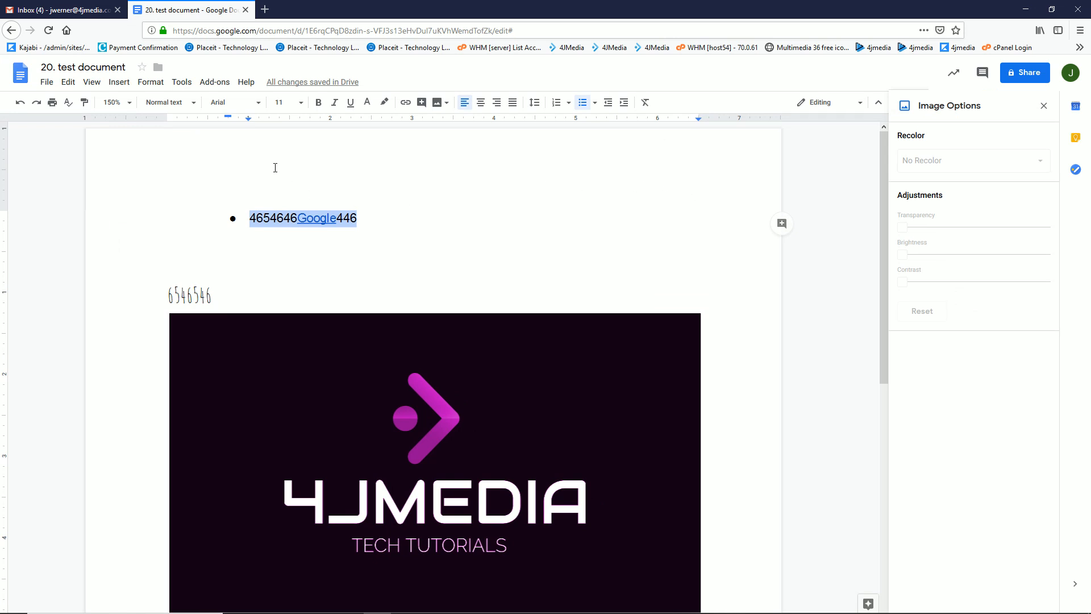
left_click(119, 83)
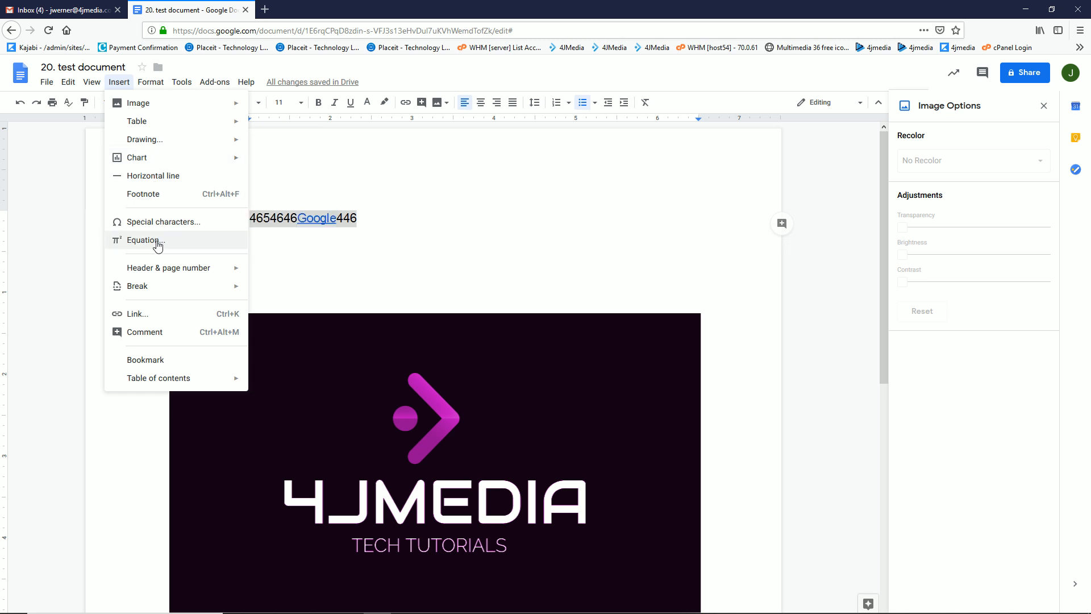
mouse_move(165, 275)
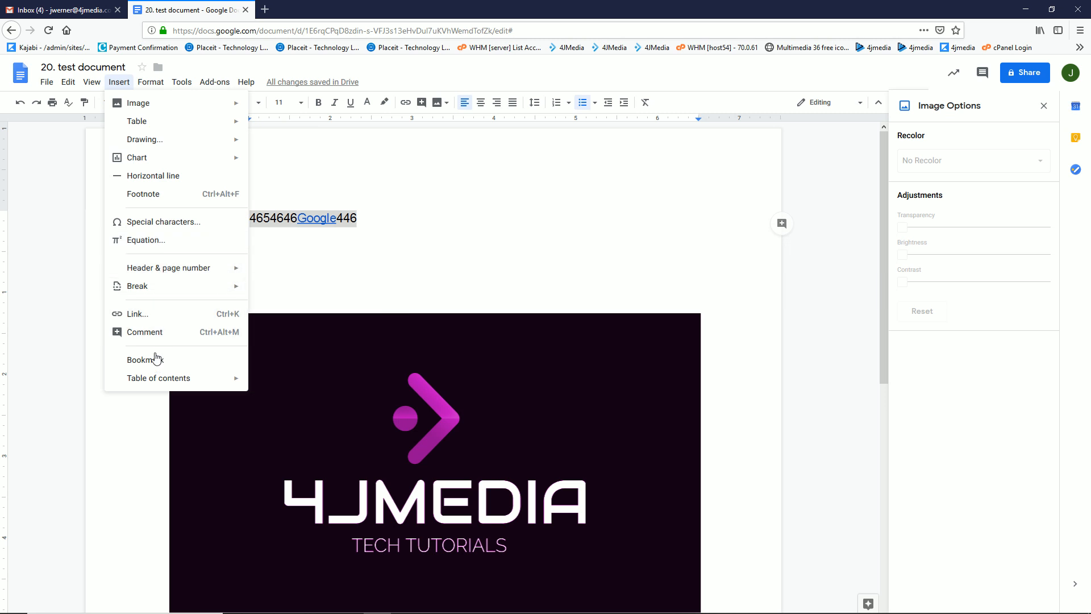
mouse_move(151, 389)
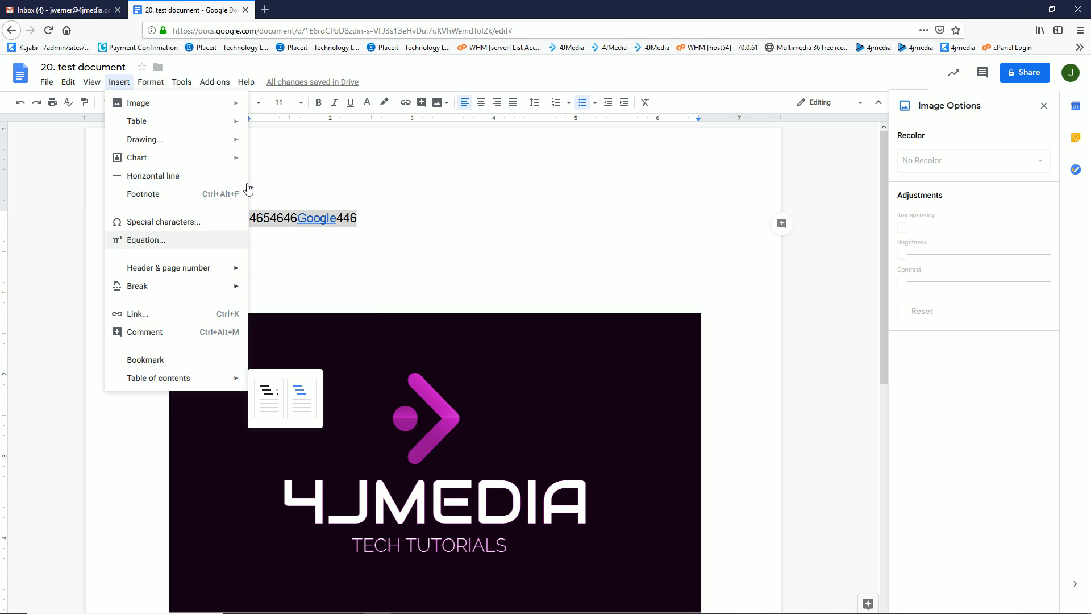
- Open the catalogue of available add-ons, browse it down to its end and return to its beginning
mouse_move(153, 85)
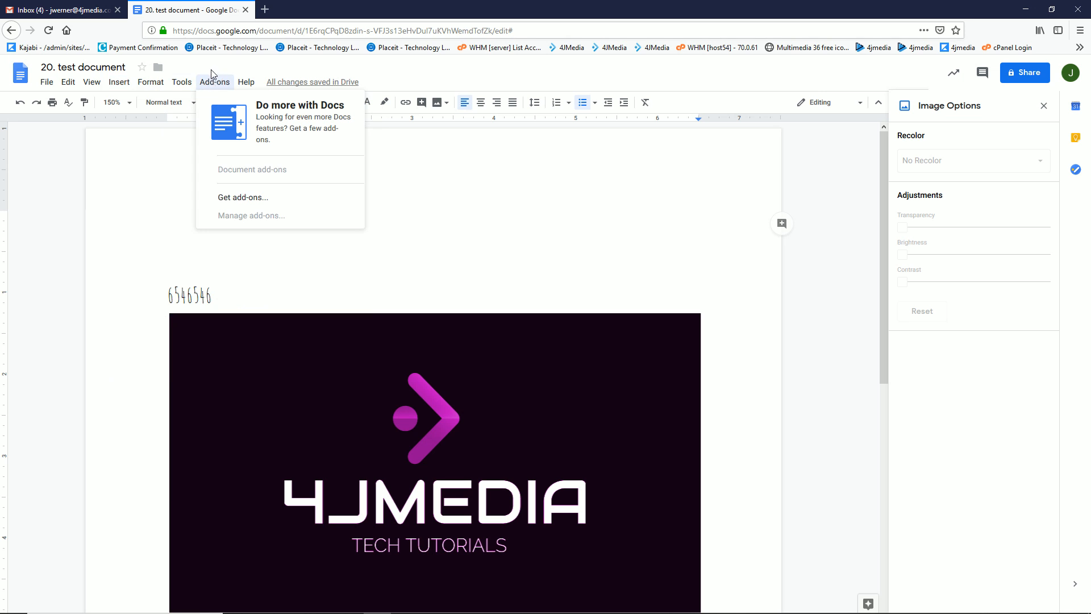
left_click(245, 197)
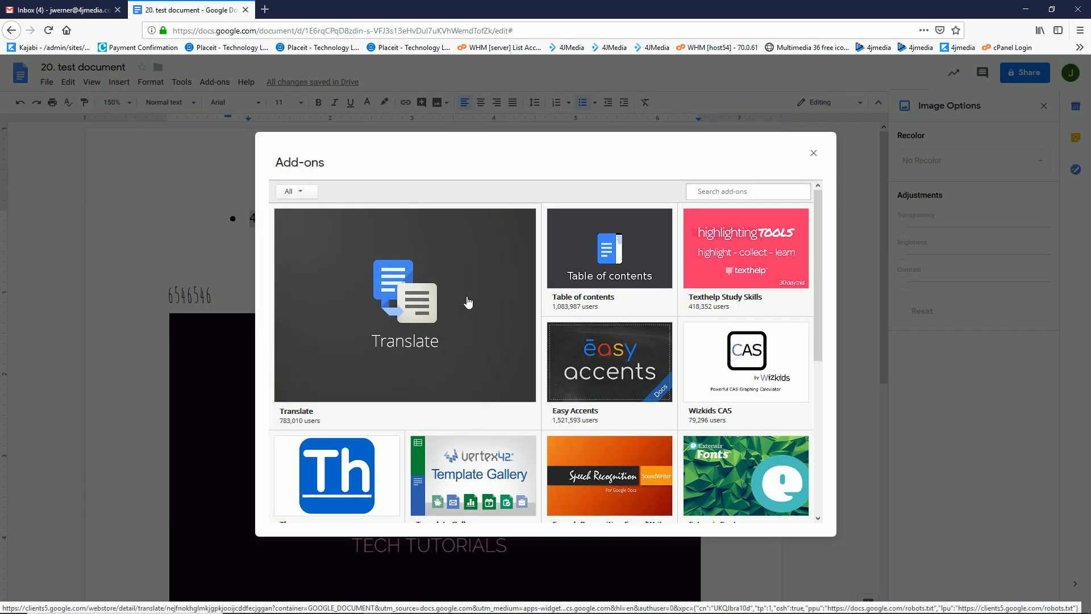
scroll(640, 307, "down", 10)
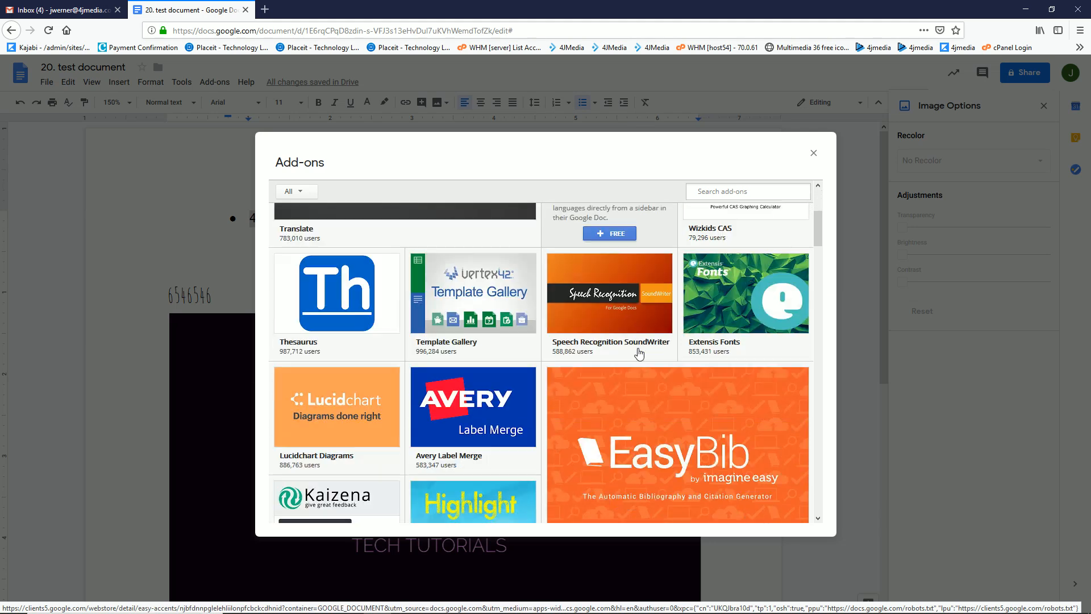
scroll(648, 353, "down", 20)
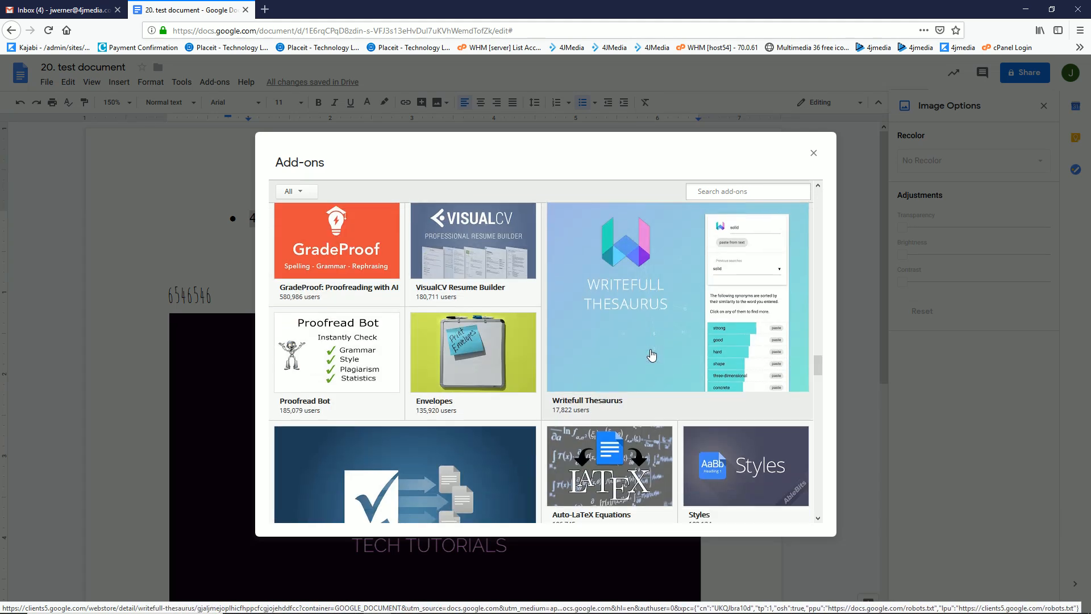
scroll(651, 355, "down", 20)
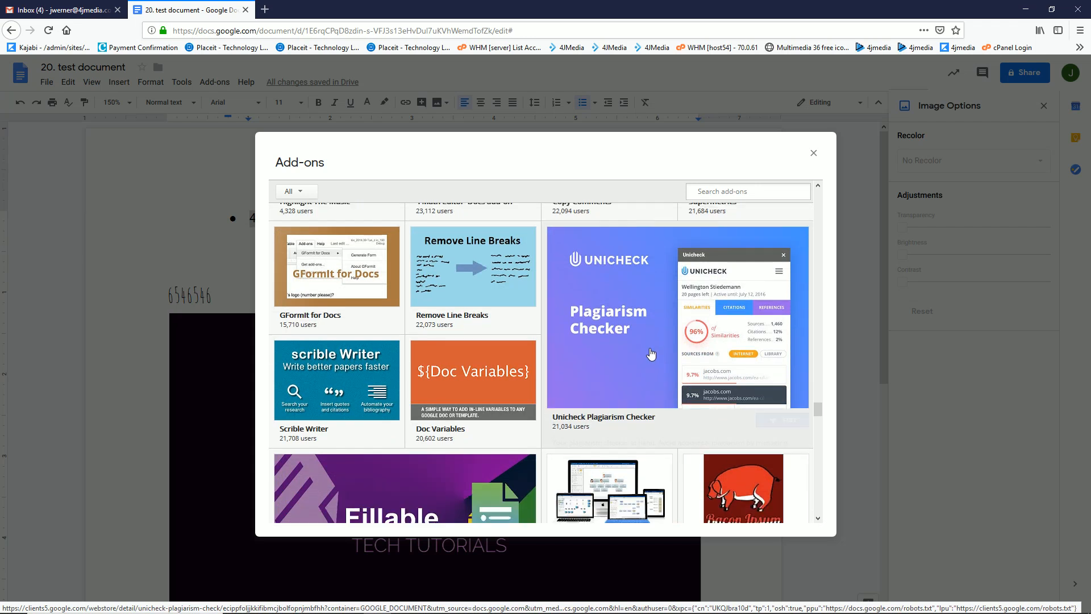
scroll(651, 354, "down", 5)
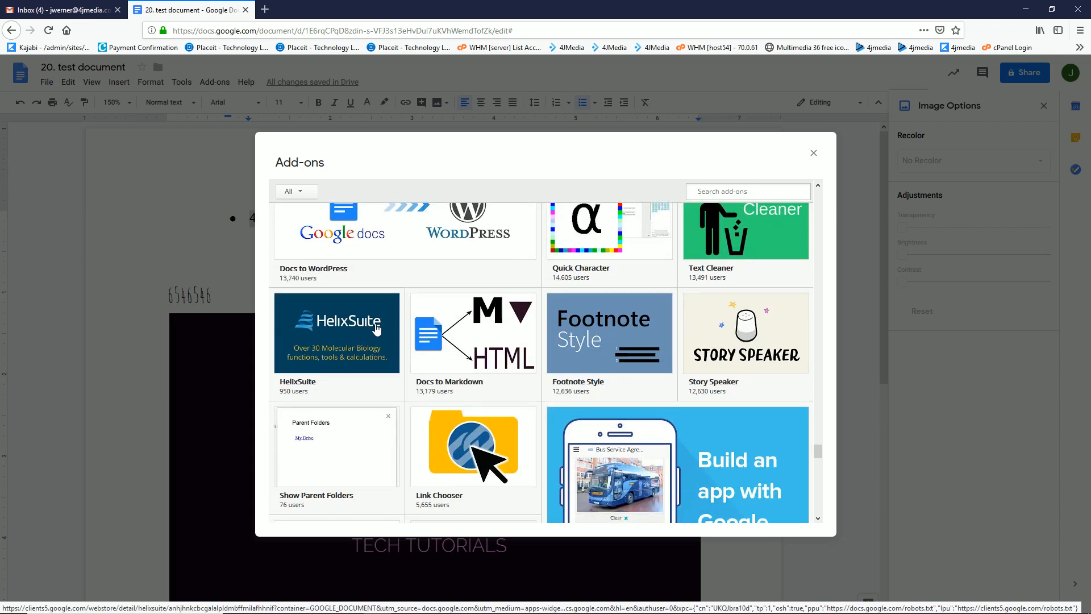
mouse_move(427, 340)
scroll(427, 340, "down", 8)
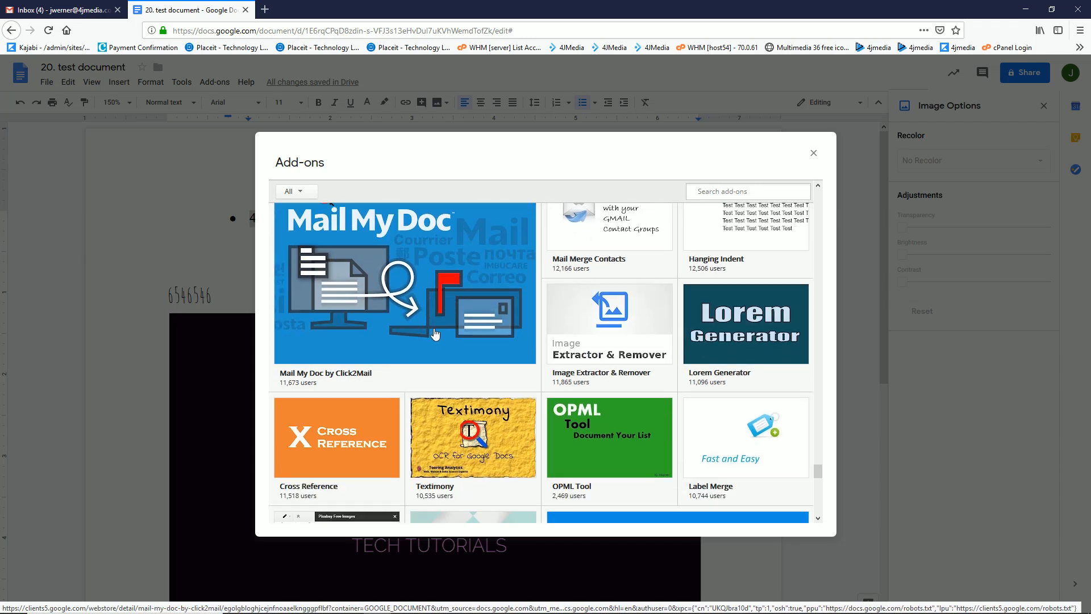
scroll(436, 327, "down", 10)
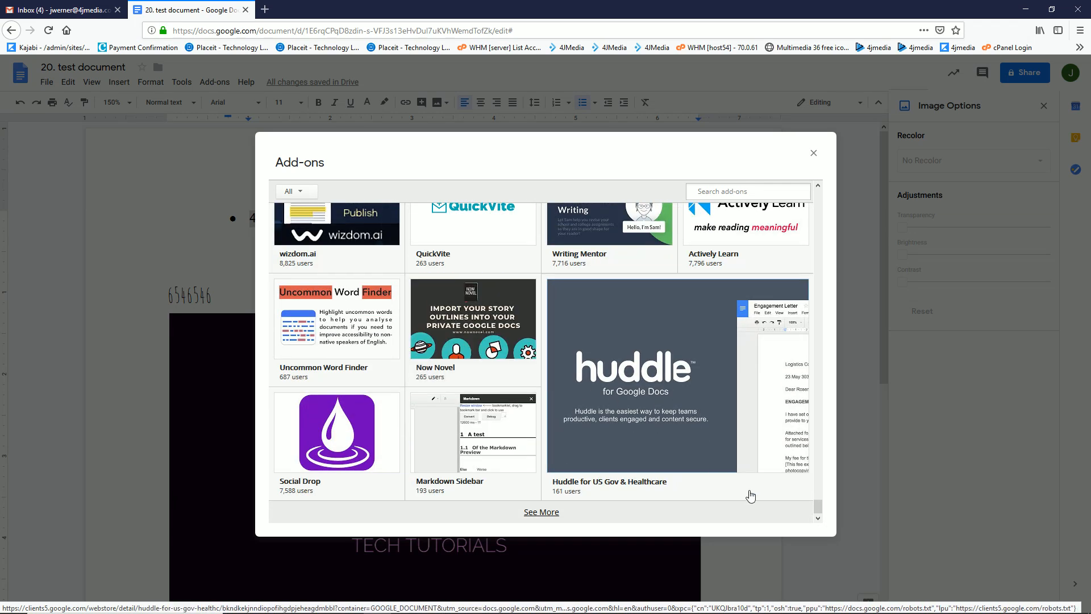
left_click_drag(816, 510, 802, 234)
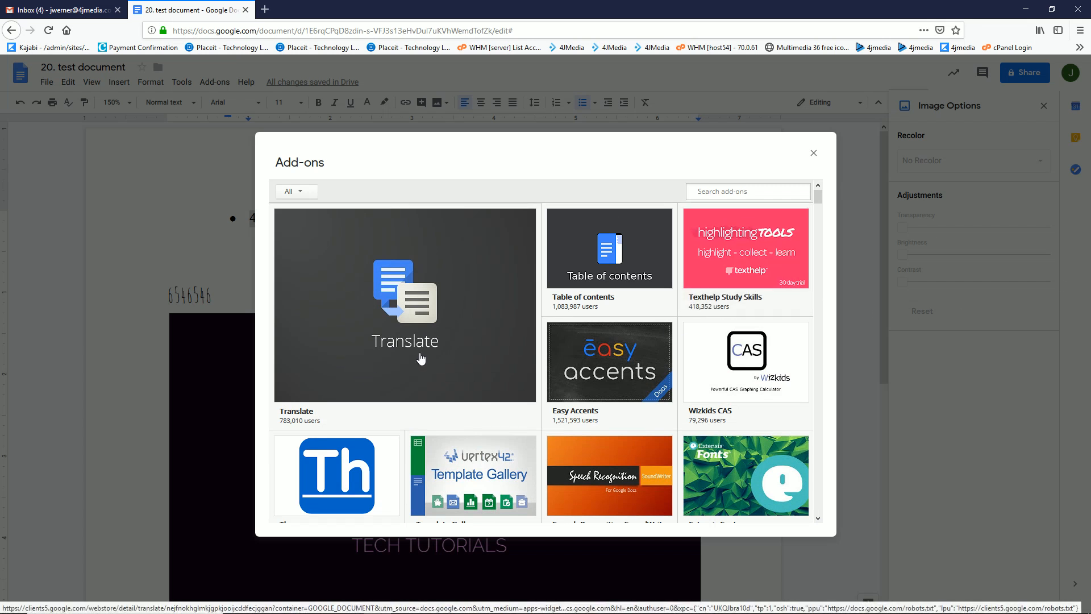
- Look through the featured add-ons, such as Easy Accents, Avery Label Merge and Lucidchart Diagrams, and close the add-ons catalogue
mouse_move(590, 249)
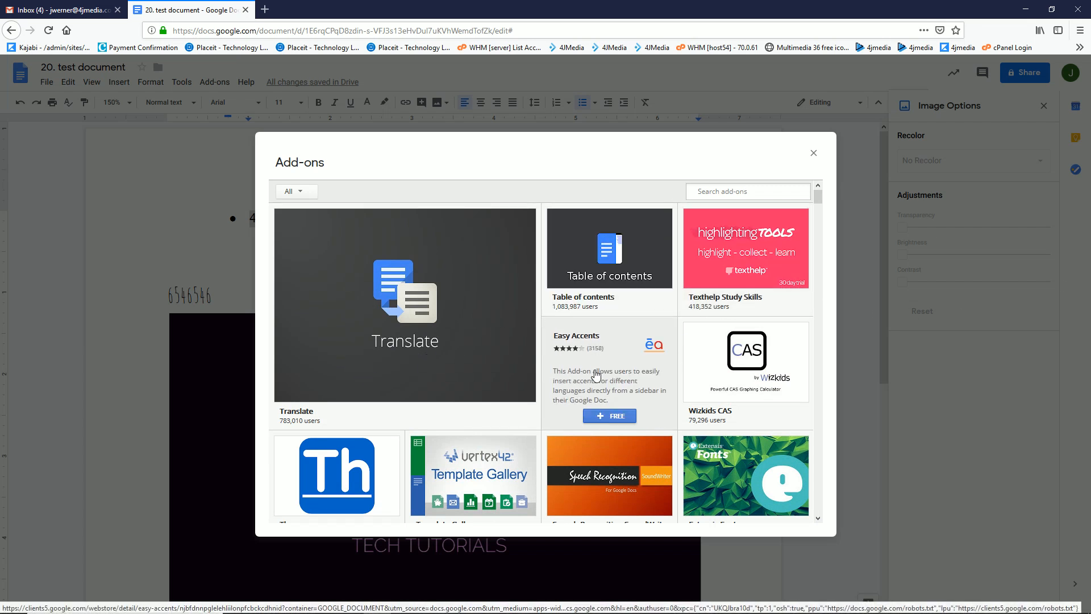
mouse_move(709, 368)
scroll(709, 369, "down", 5)
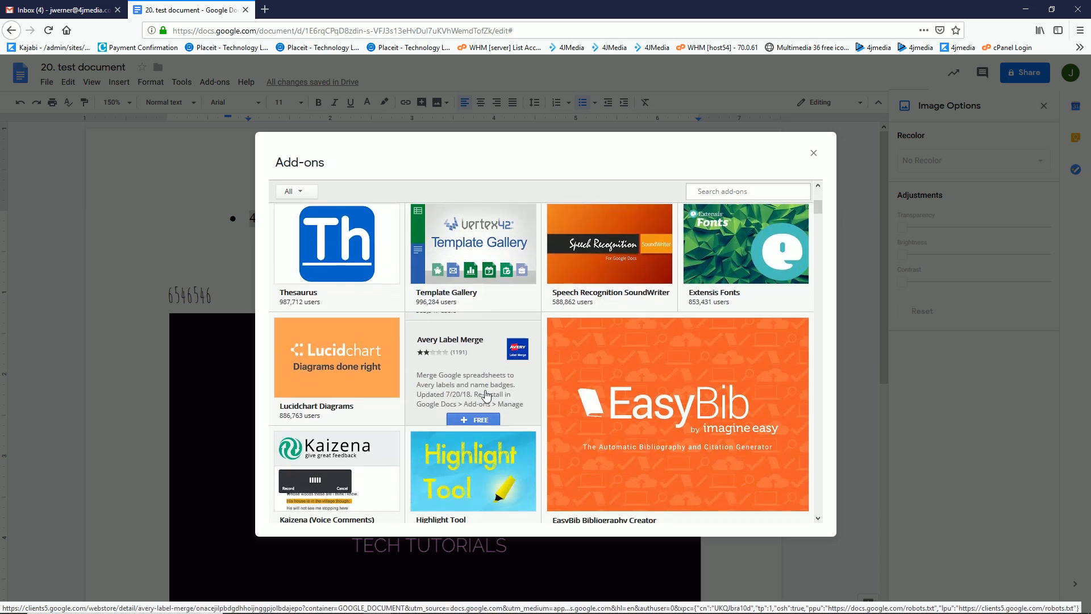
mouse_move(366, 373)
scroll(364, 375, "down", 3)
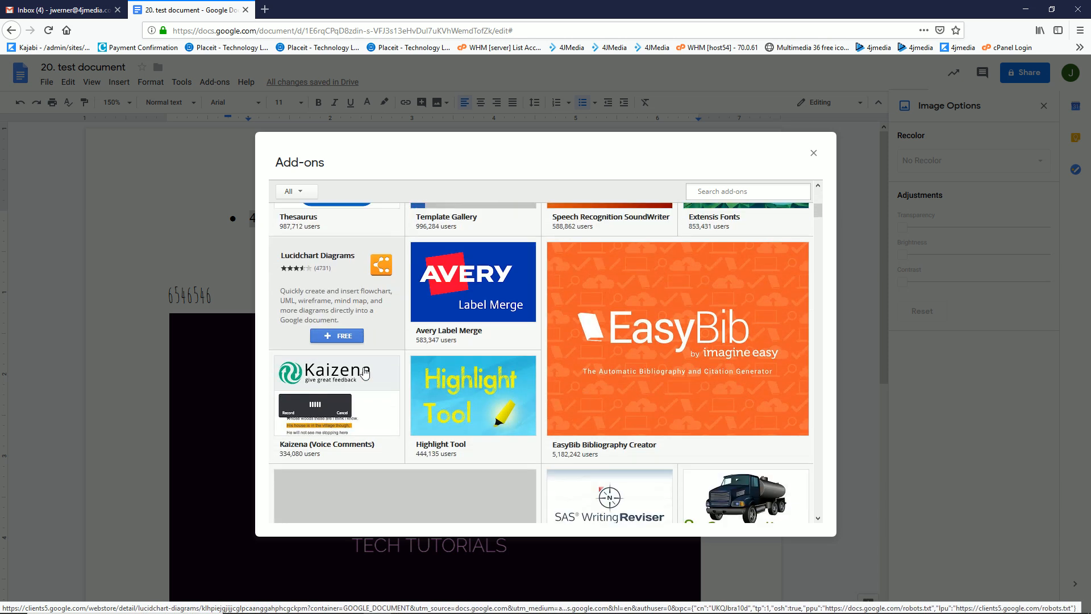
mouse_move(534, 311)
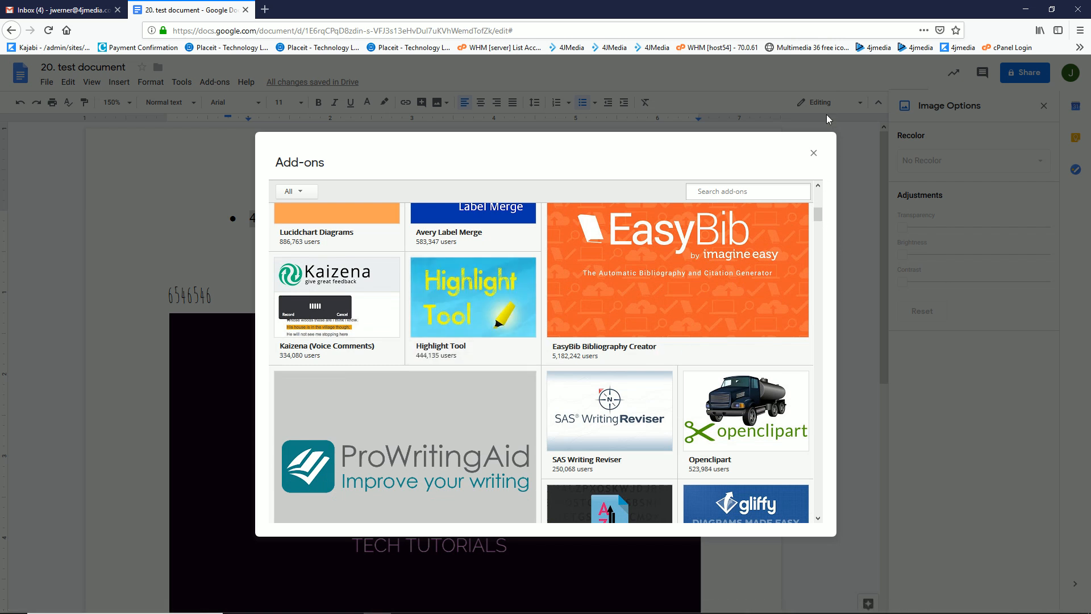
left_click(814, 153)
- Open the keyboard shortcuts reference, browse it to its end, and review the paragraph and text formatting shortcuts
left_click(247, 85)
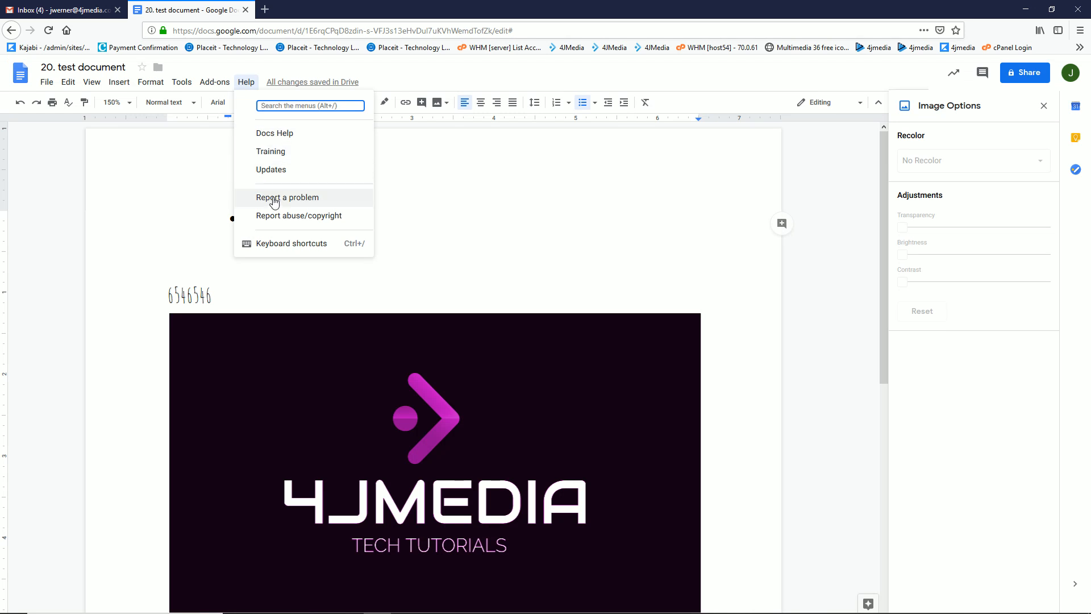
left_click(278, 246)
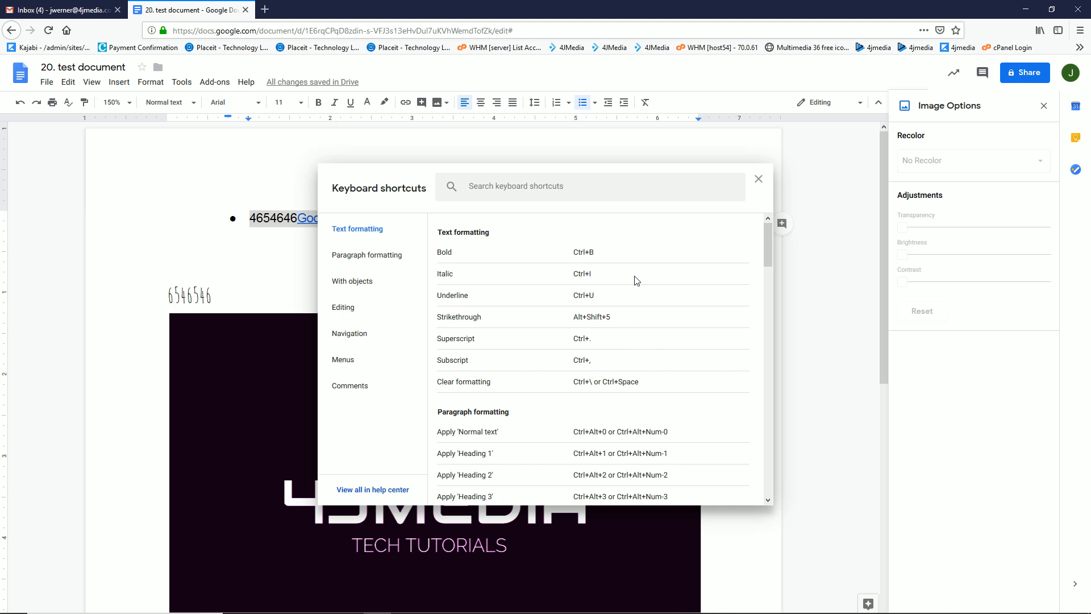
scroll(639, 280, "down", 15)
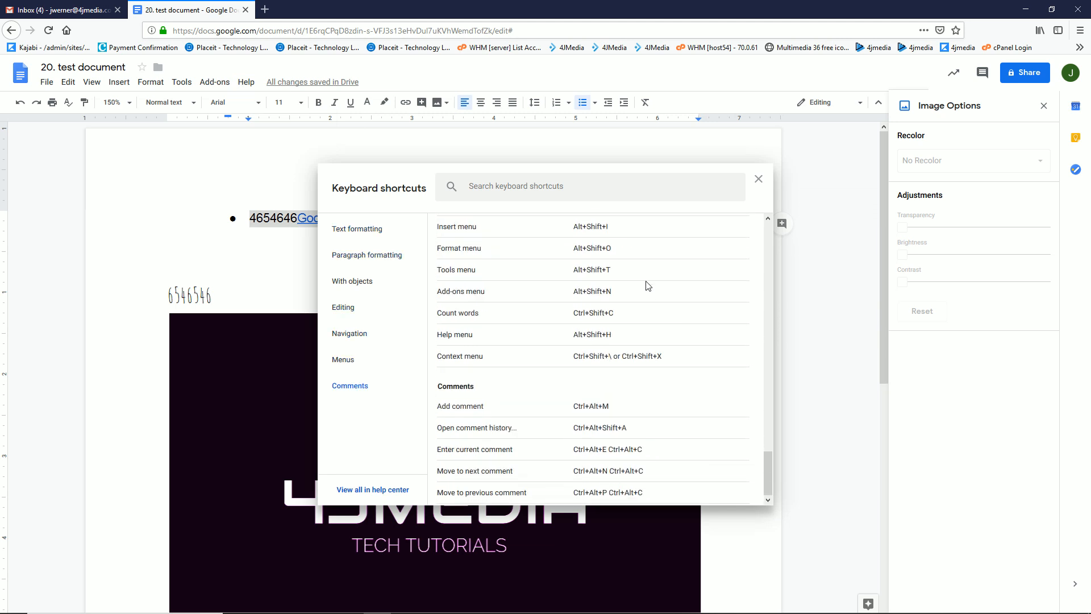
left_click(367, 255)
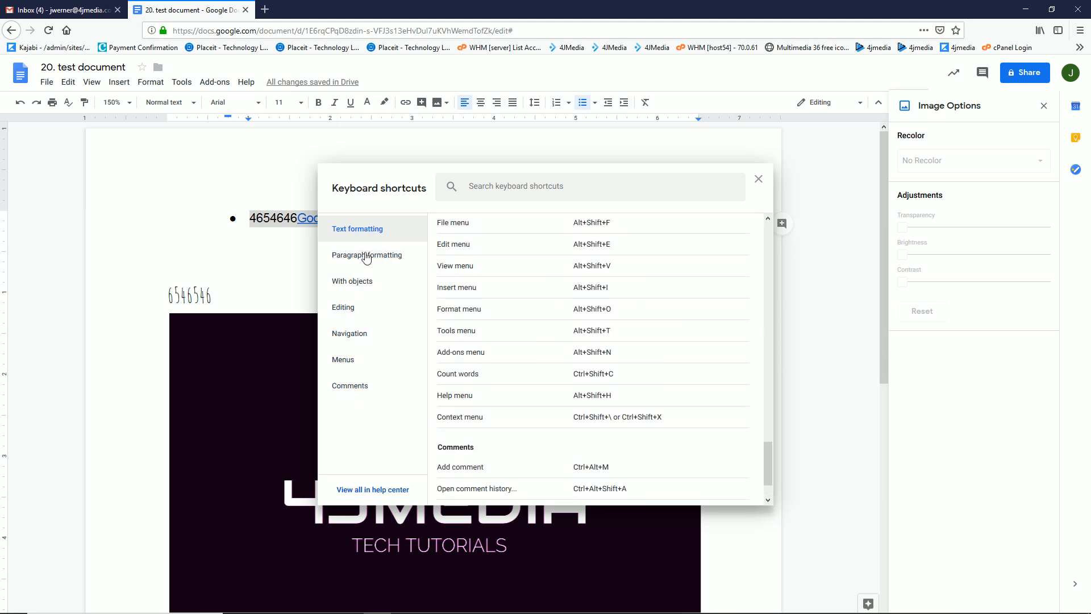
left_click(367, 256)
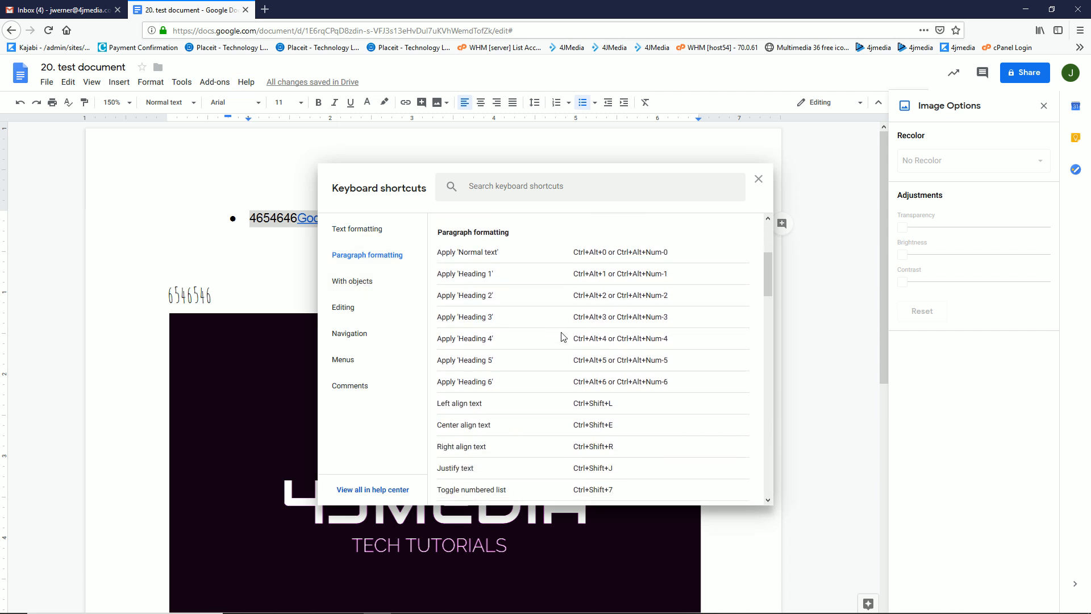
scroll(562, 335, "up", 3)
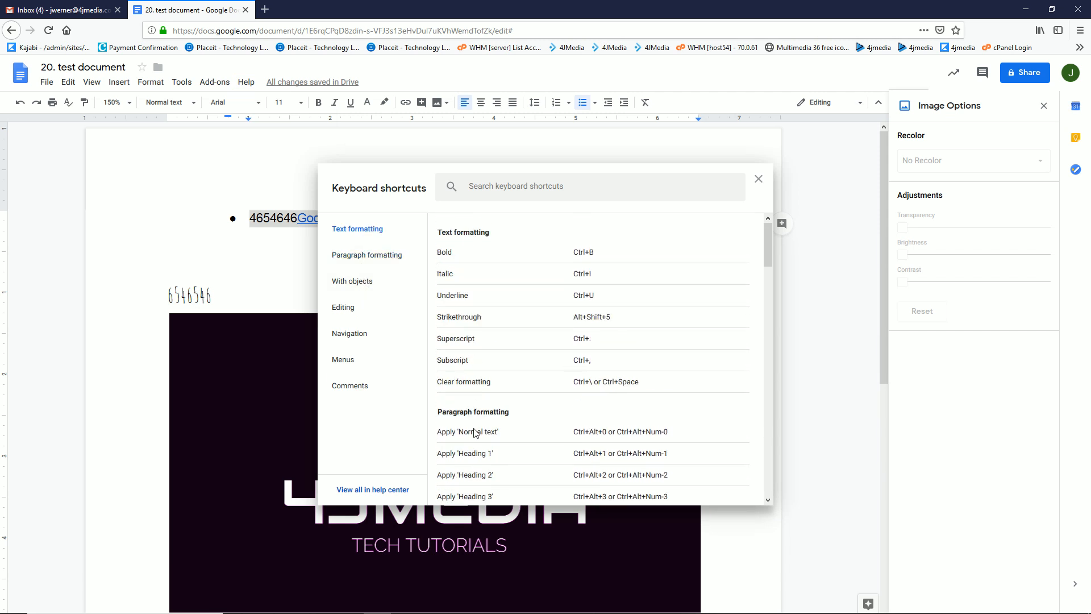
- Go through the shortcut categories from Paragraph formatting to Comments in order, and close the keyboard shortcuts reference
left_click(348, 254)
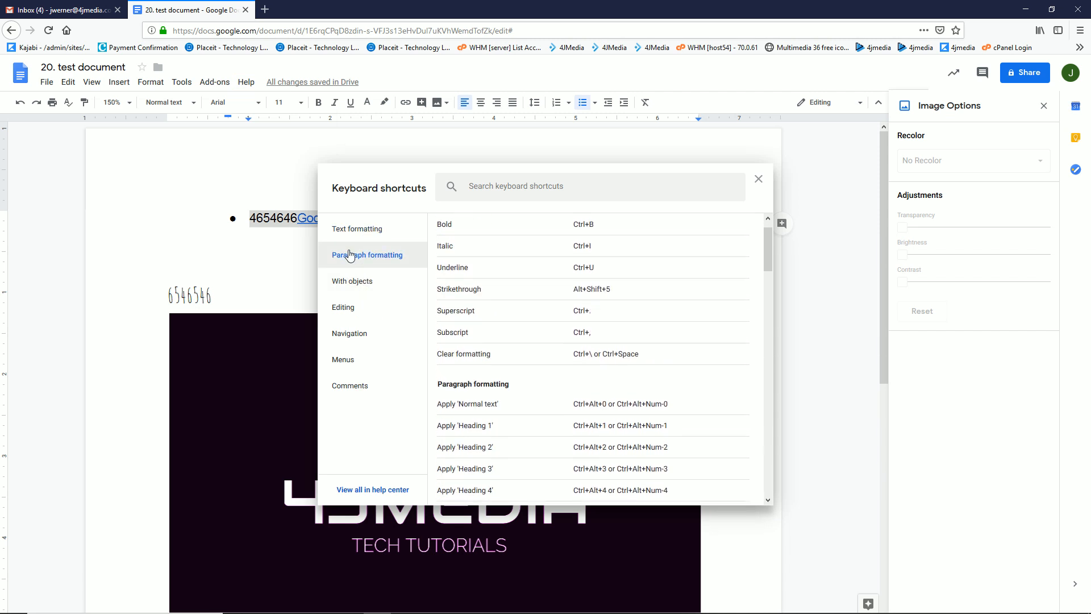
left_click(339, 289)
left_click(345, 308)
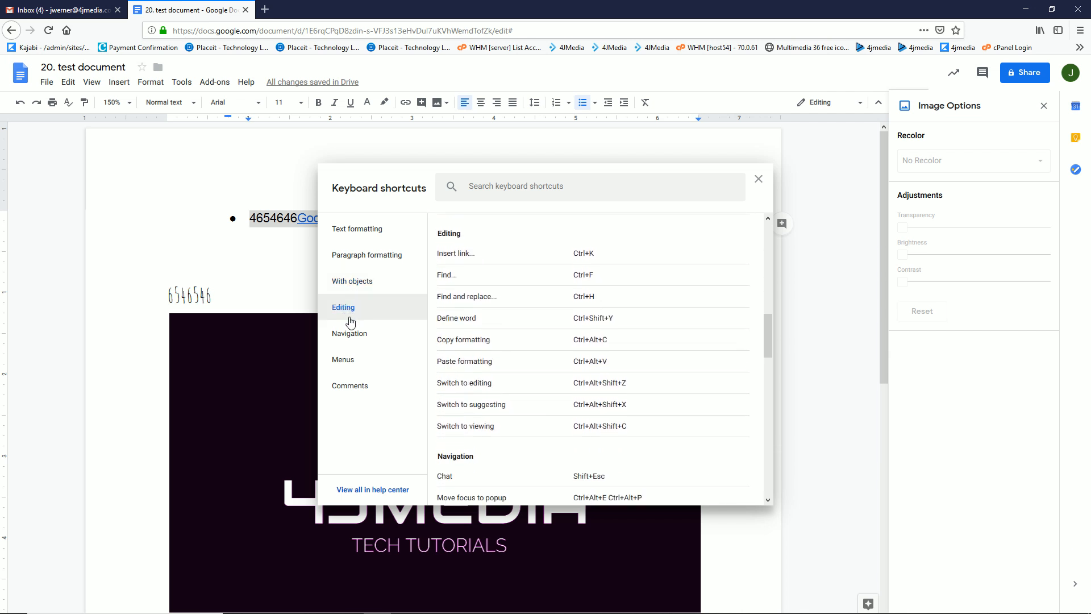
left_click(351, 342)
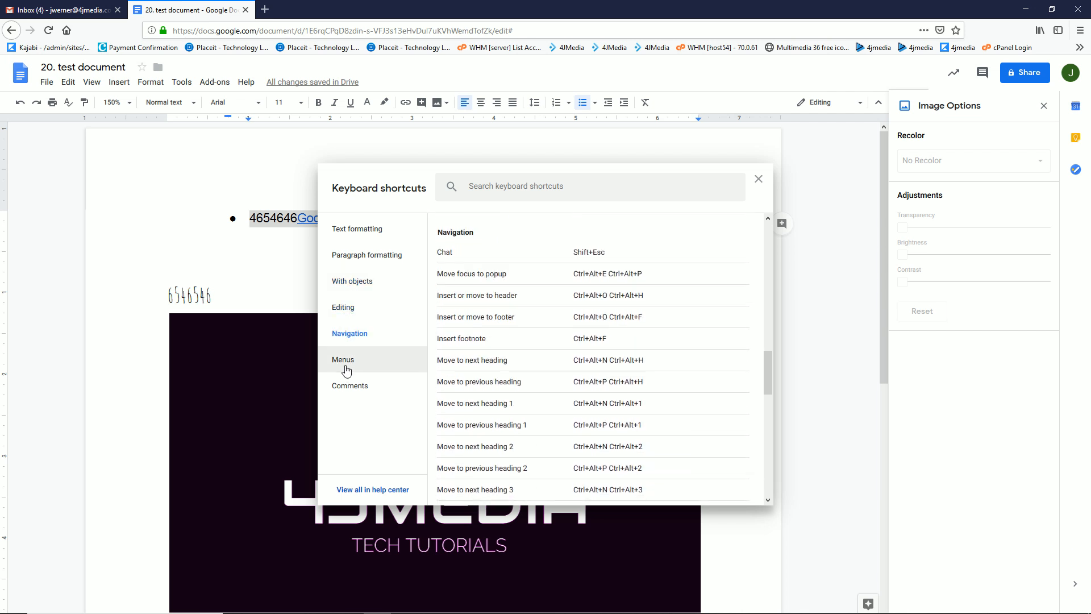
left_click(349, 367)
left_click(353, 388)
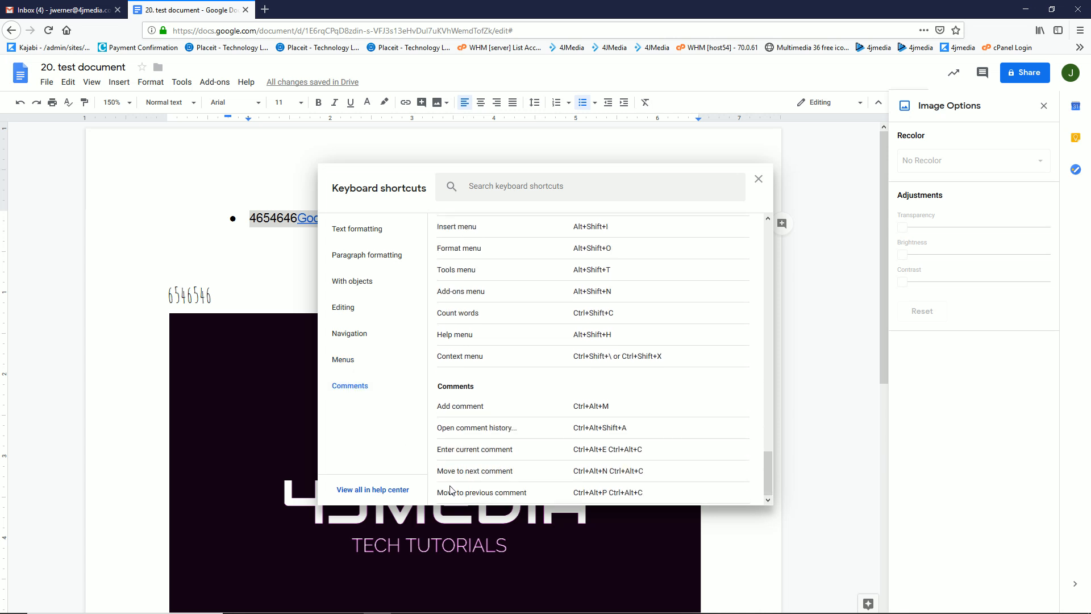
left_click(759, 180)
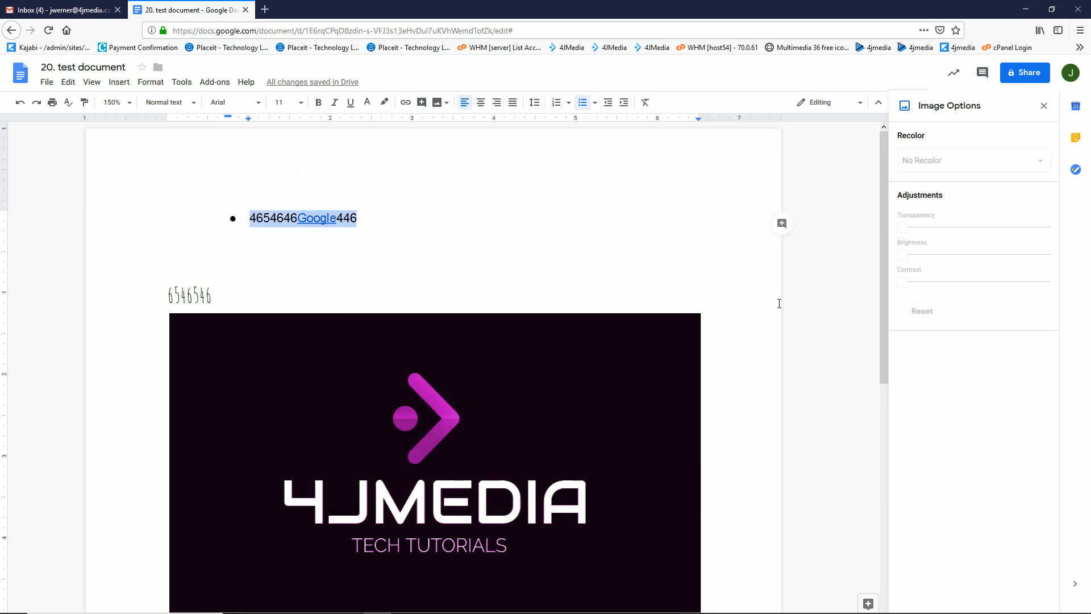